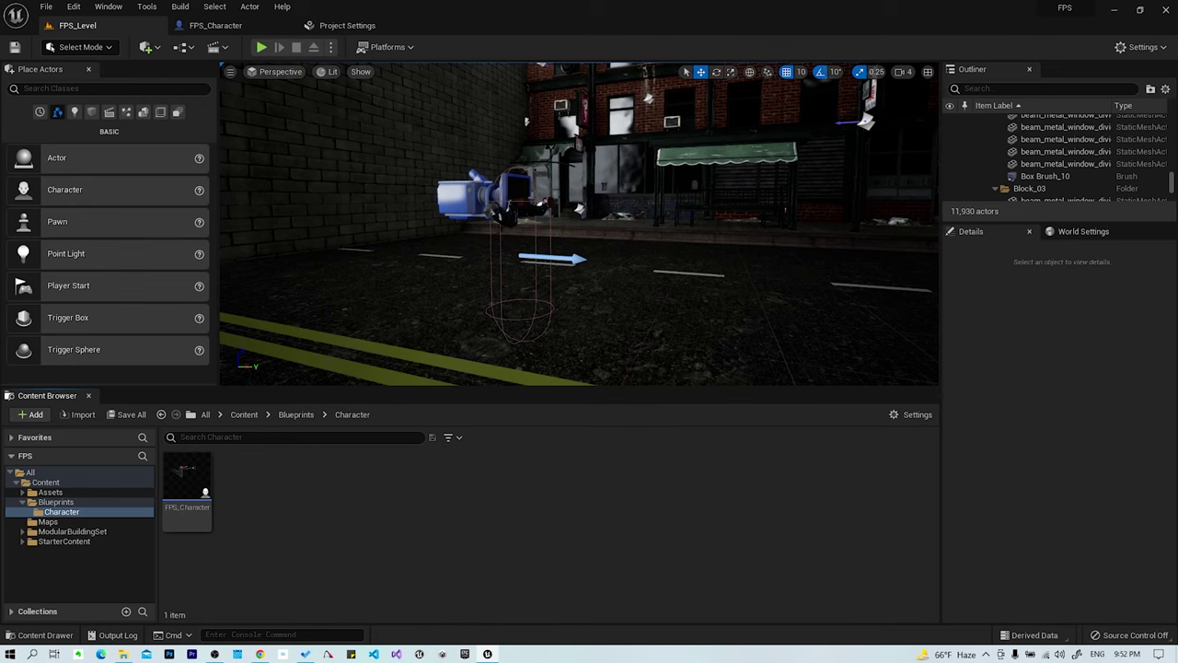
# Step: Orbit the viewport toward the blue character on the street and open the Edit menu
pyautogui.moveTo(580, 221); pyautogui.dragTo(460, 221, button='right')
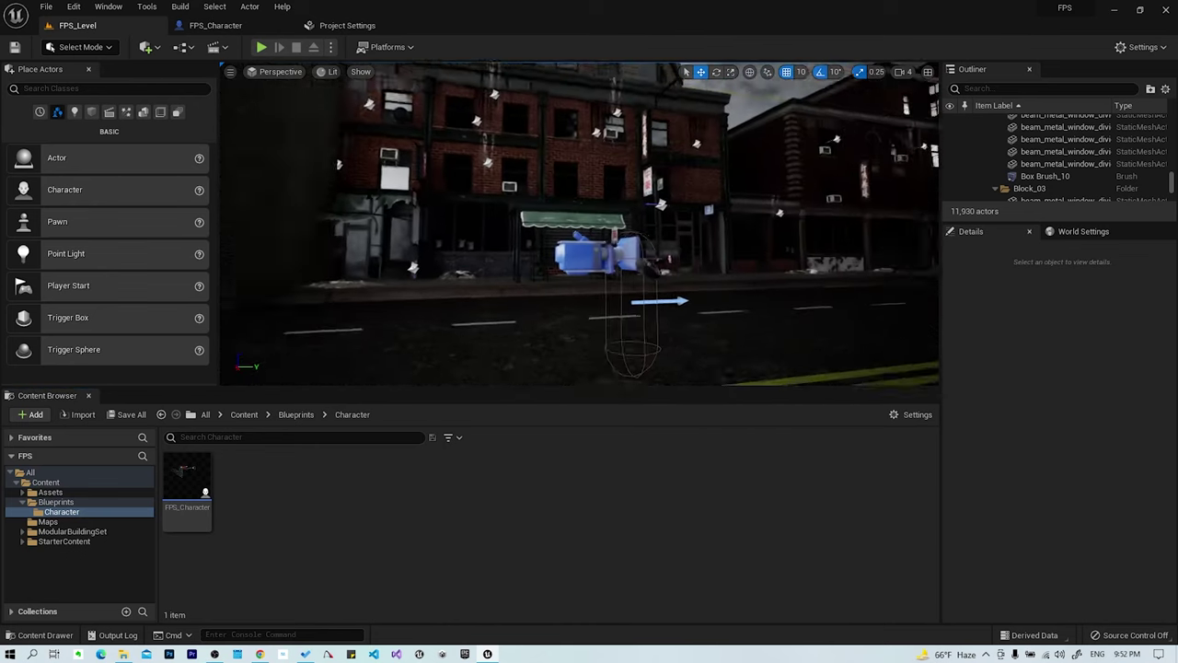
pyautogui.moveTo(580, 221); pyautogui.dragTo(516, 221, button='right')
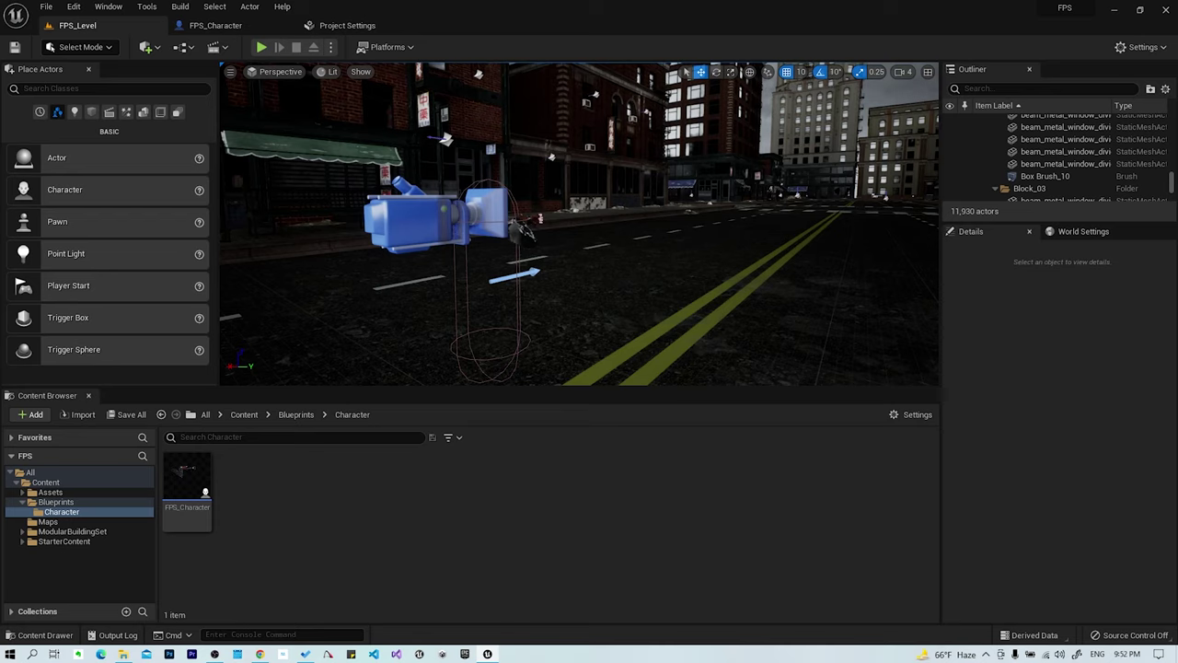
pyautogui.click(74, 6)
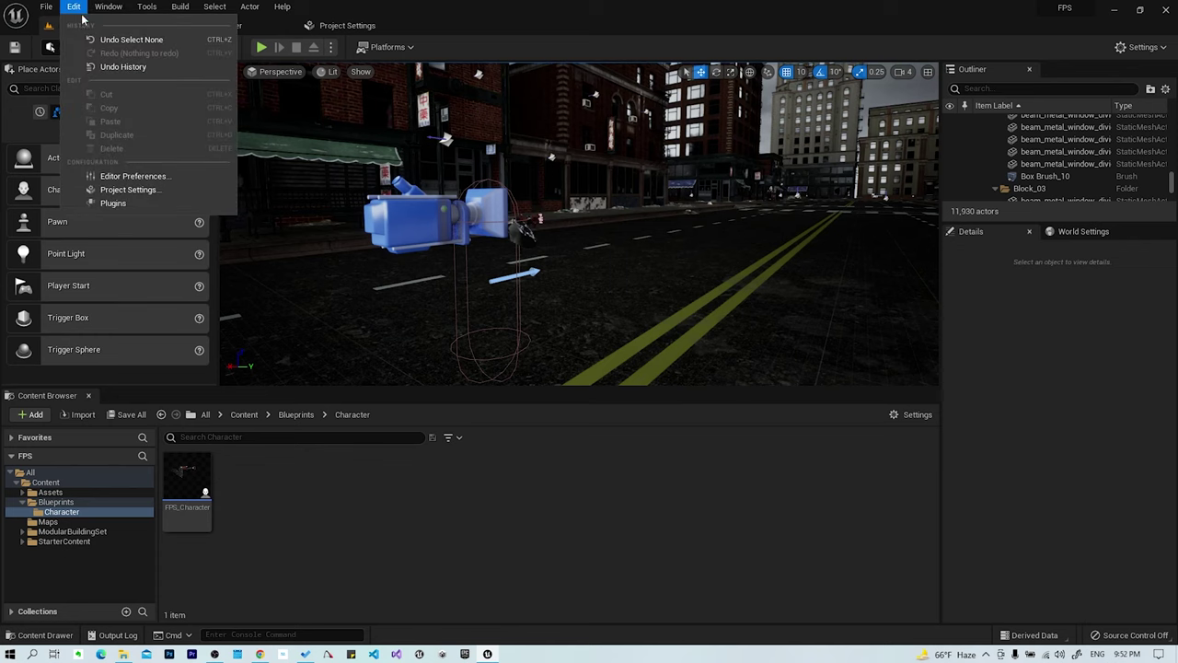
# Step: Open Project Settings at Engine - Input and add a new action mapping, expanding the list
pyautogui.click(121, 189)
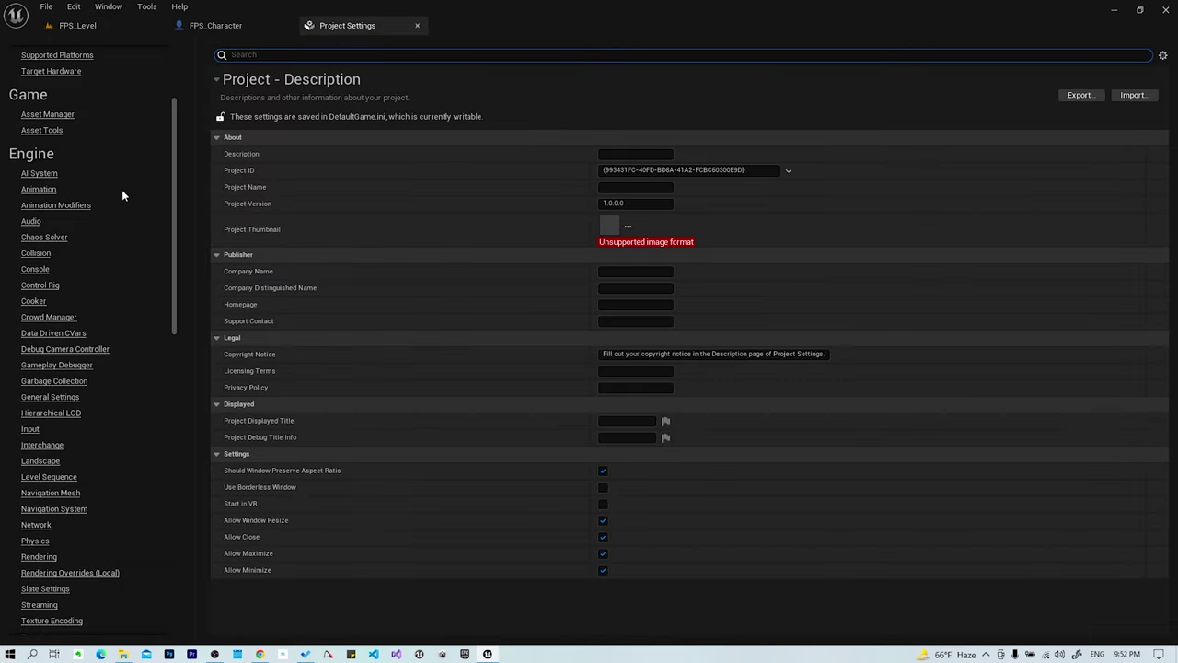
pyautogui.click(31, 430)
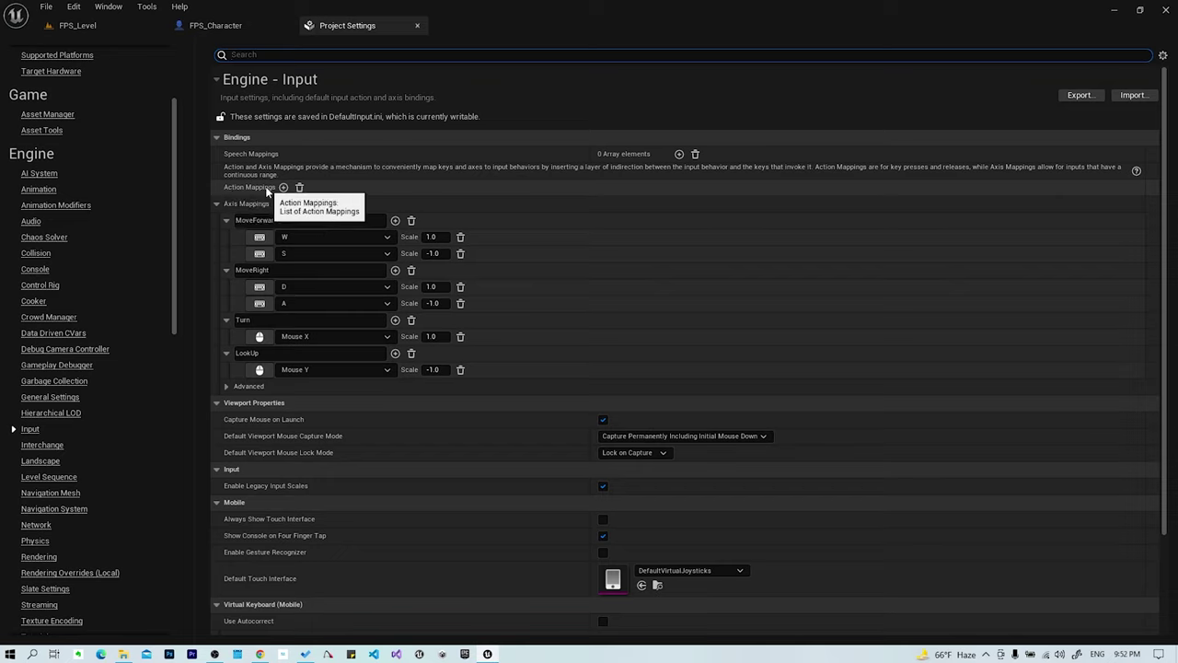
pyautogui.click(283, 187)
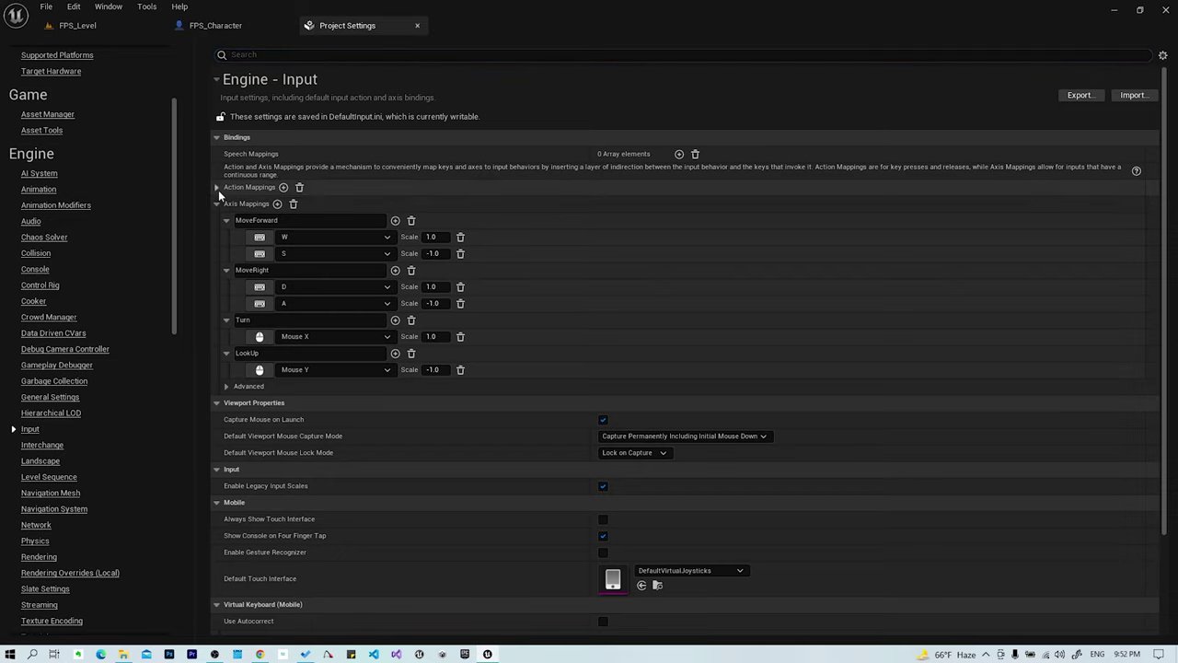
pyautogui.click(218, 189)
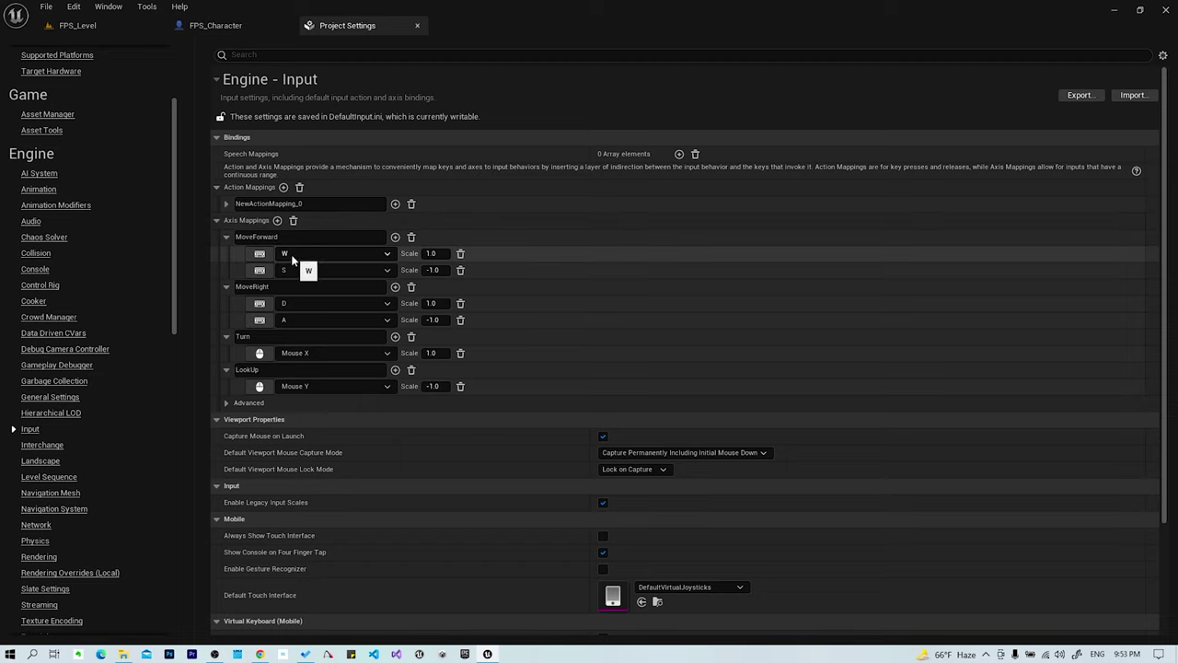
# Step: Rename the new action mapping NewActionMapping_0 to Jump
pyautogui.click(226, 203)
pyautogui.doubleClick(285, 203)
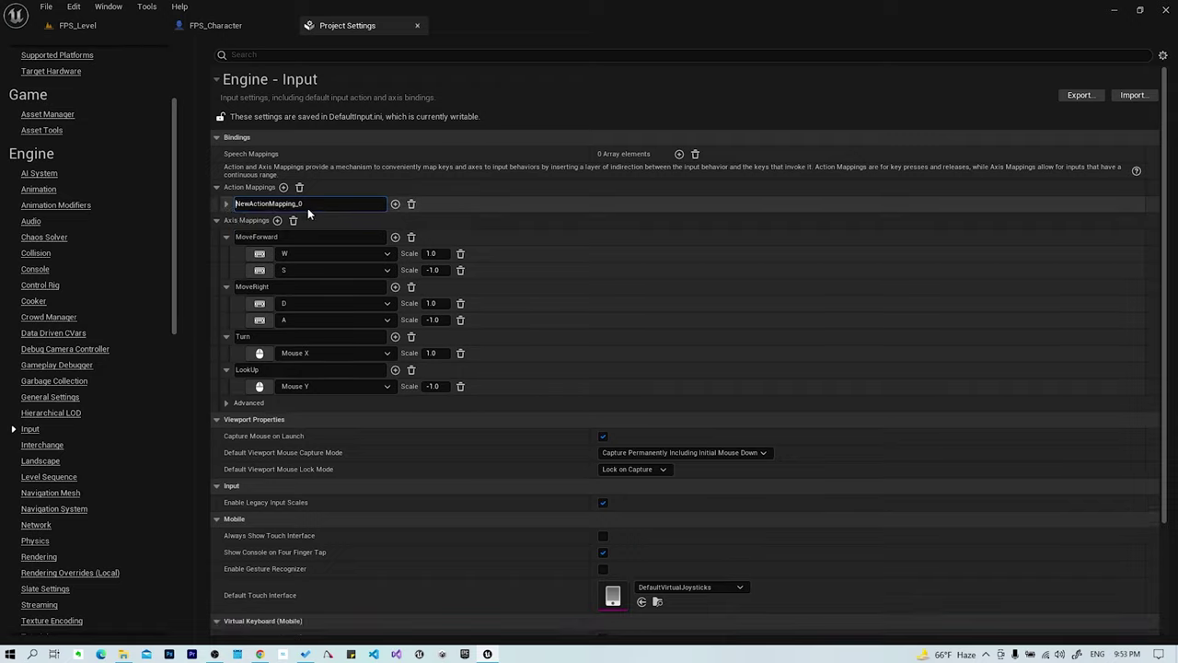
pyautogui.click(225, 203)
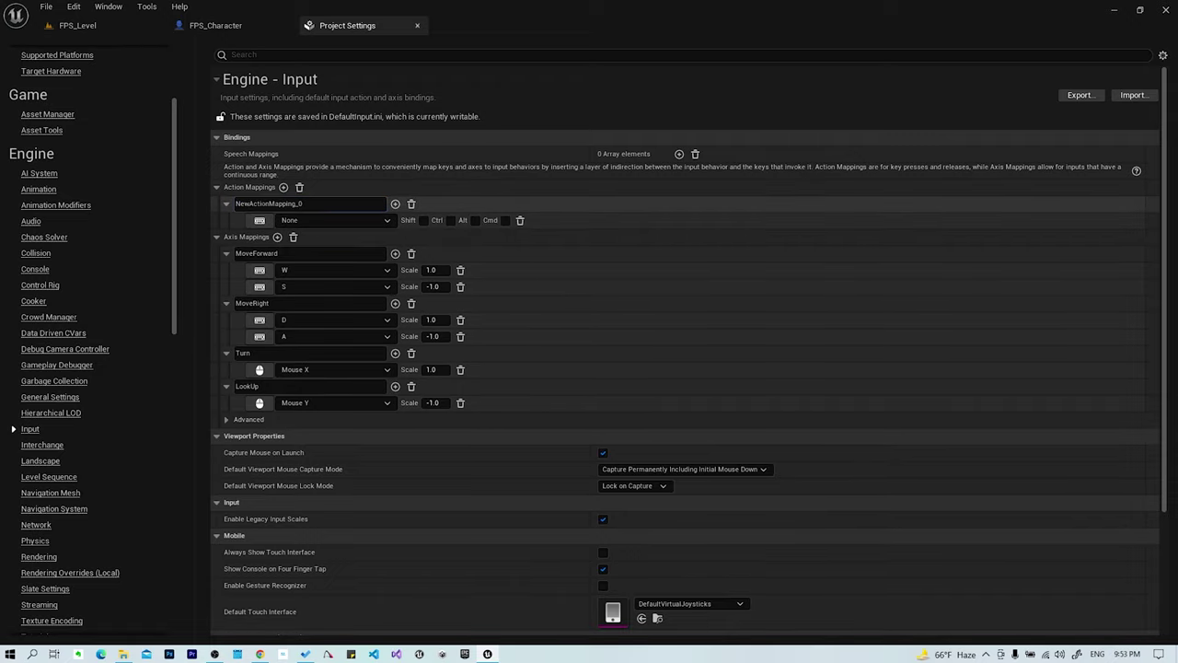
pyautogui.write('Jump')
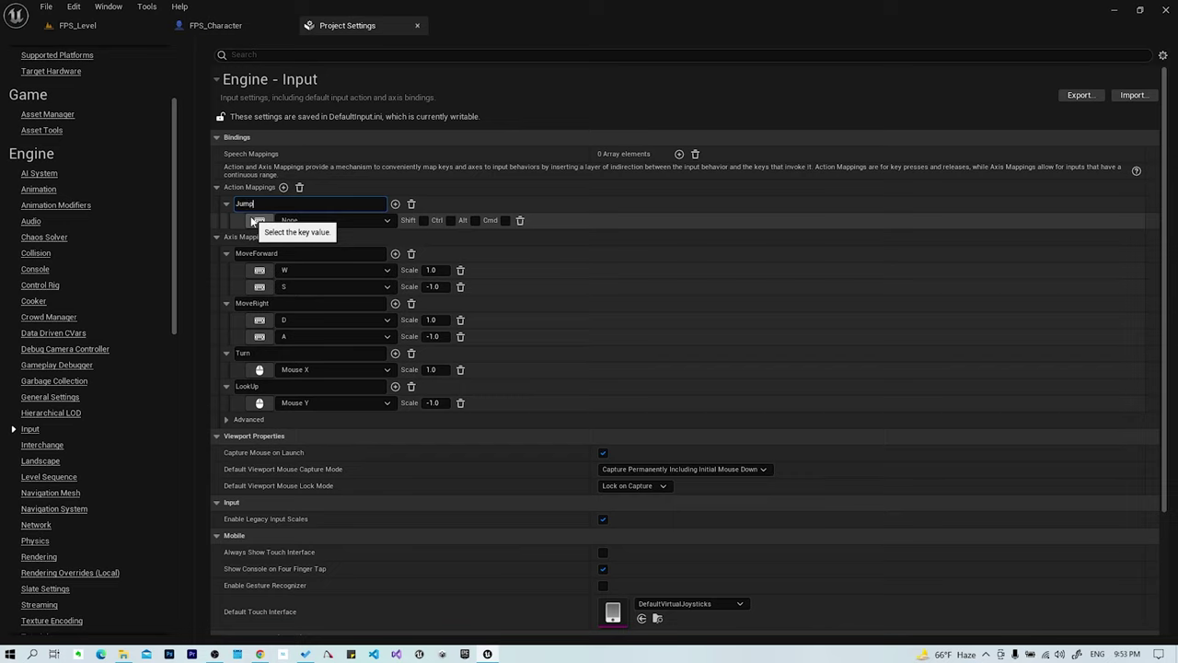
pyautogui.press('Return')
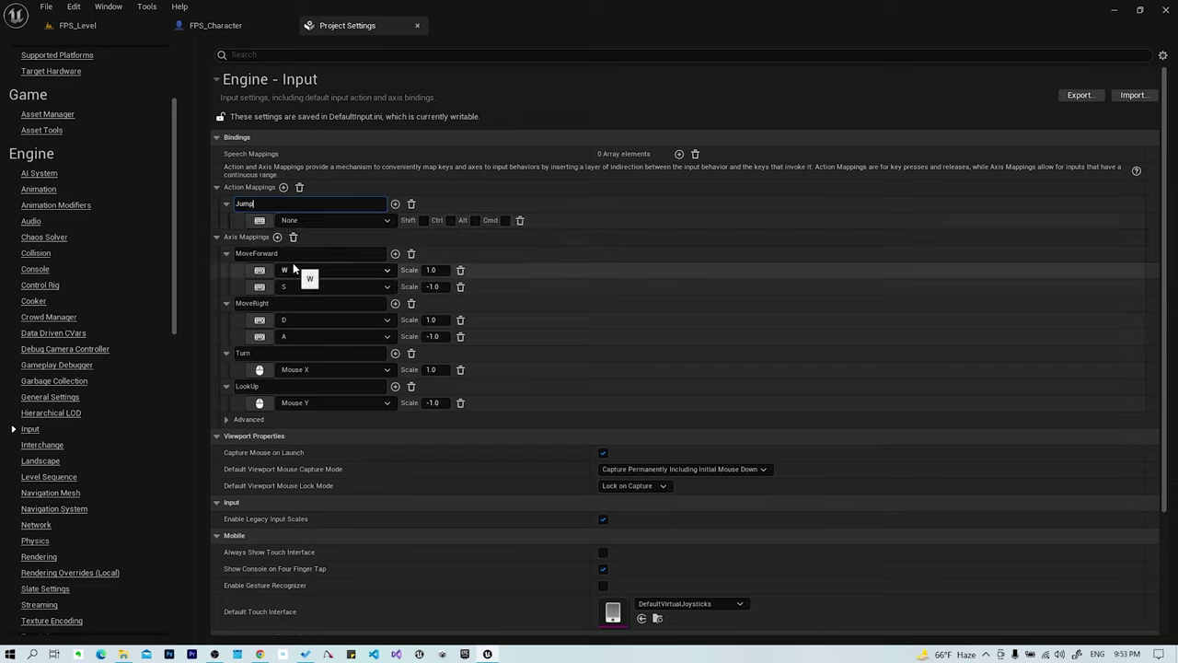
pyautogui.click(616, 222)
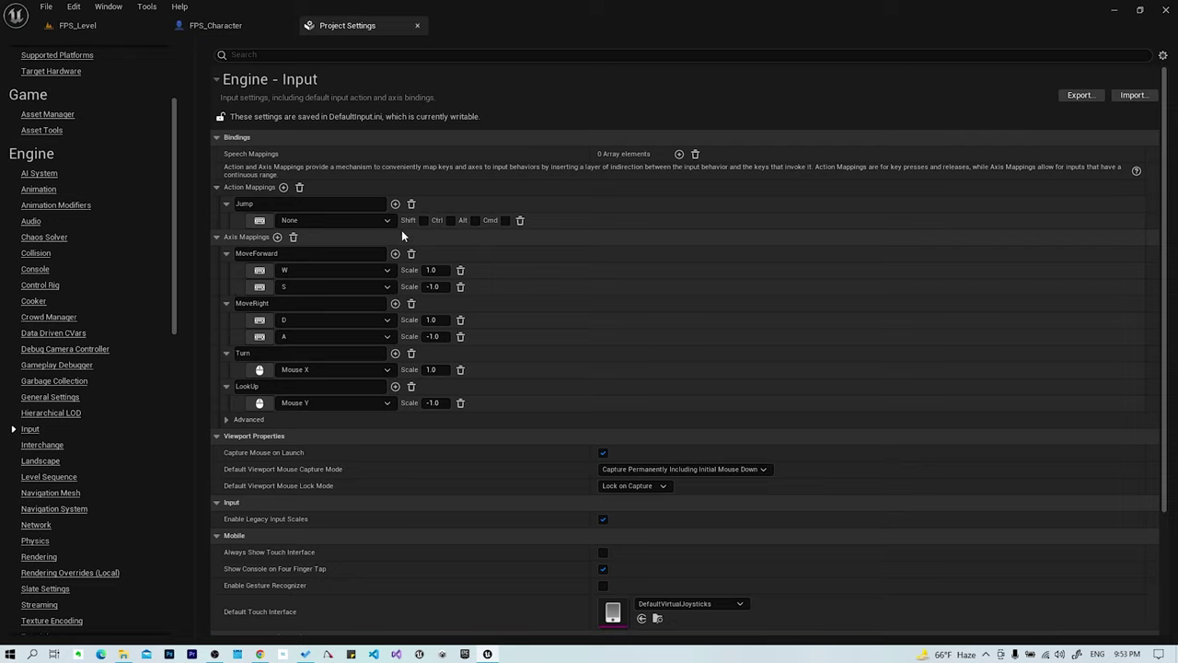
# Step: Bind the Jump mapping to Space Bar and return to the FPS_Character blueprint
pyautogui.click(259, 222)
pyautogui.press('space')
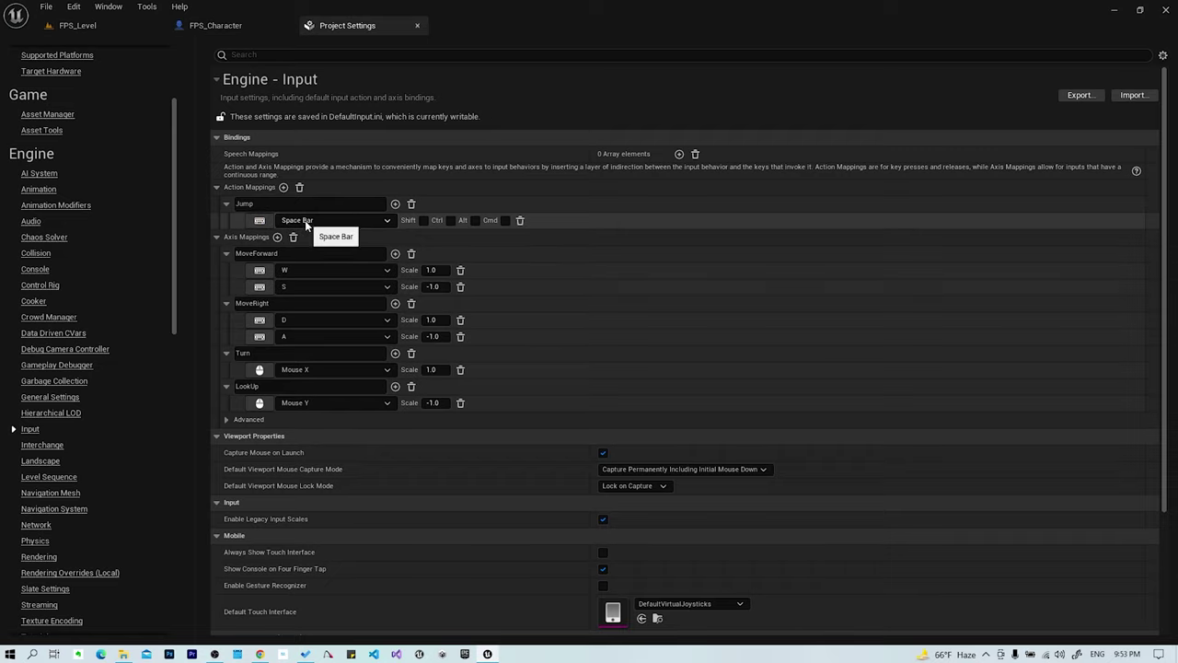
pyautogui.click(200, 27)
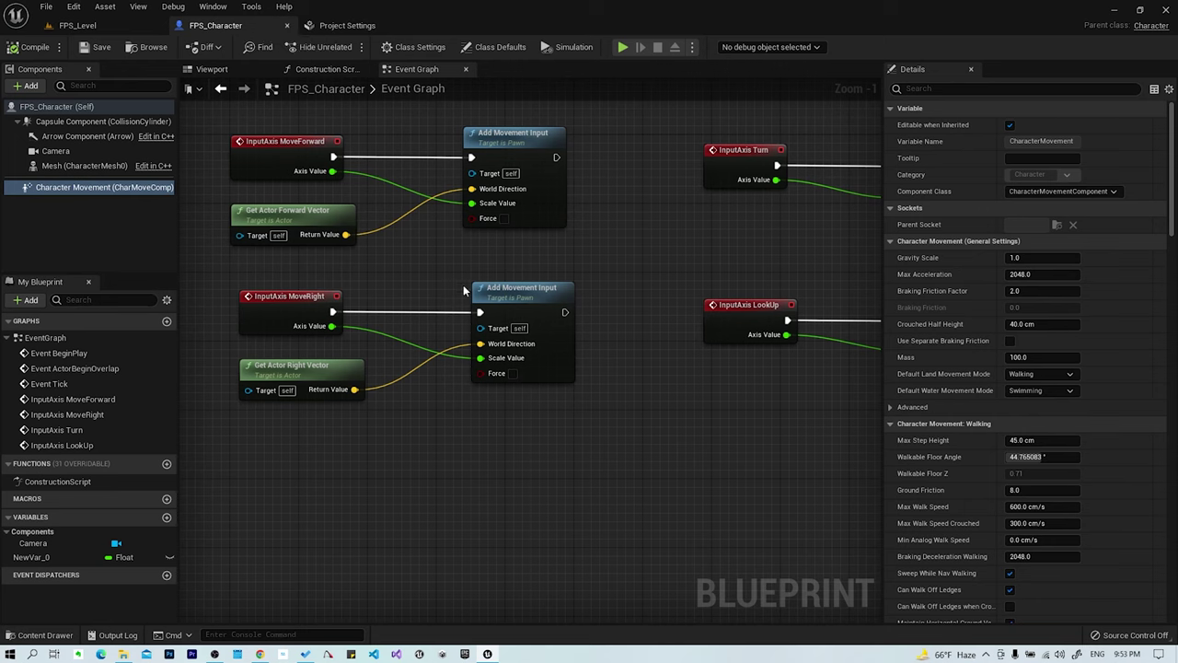
# Step: Add an InputAction Jump event node to the event graph
pyautogui.moveTo(685, 428); pyautogui.dragTo(712, 343, button='right')
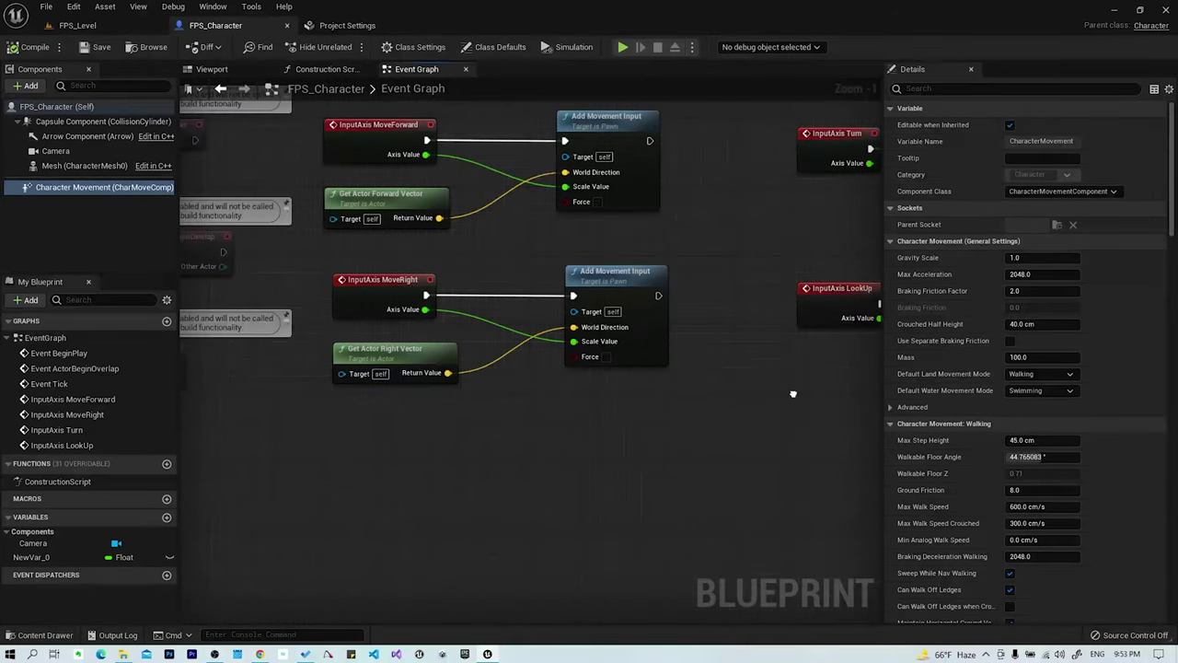
pyautogui.rightClick(272, 377)
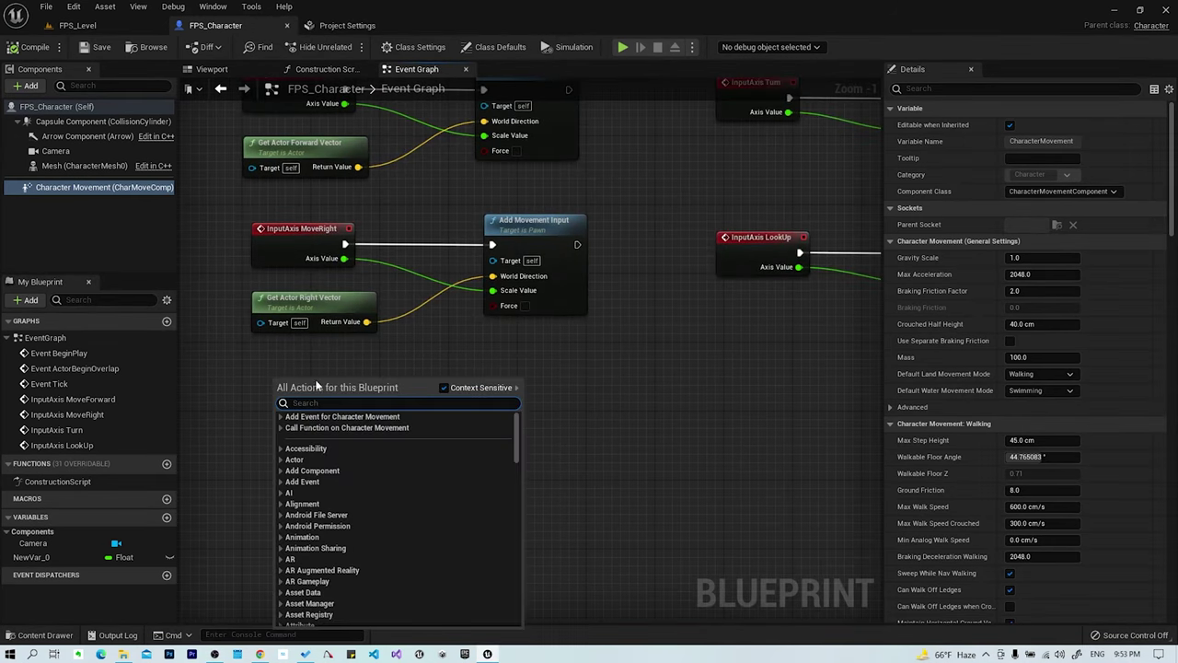
pyautogui.write('jump')
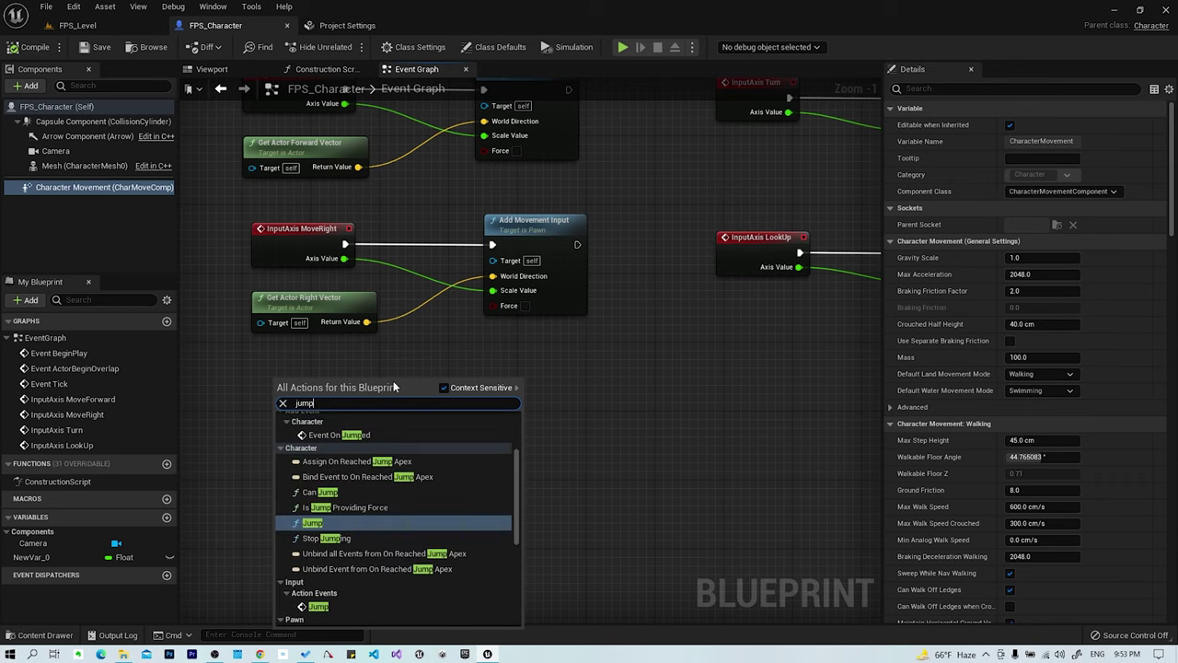
pyautogui.scroll(3, 432, 485)
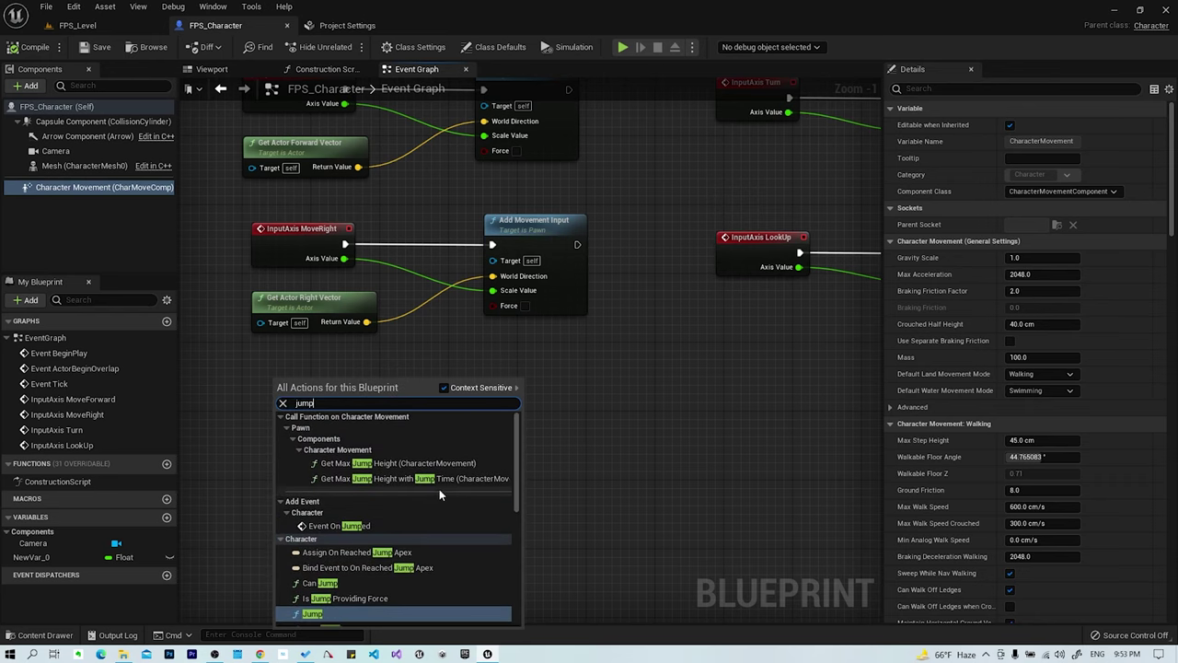
pyautogui.scroll(-1, 397, 495)
pyautogui.scroll(-2, 397, 496)
pyautogui.scroll(-1, 397, 495)
pyautogui.scroll(-1, 397, 495)
pyautogui.scroll(-1, 397, 495)
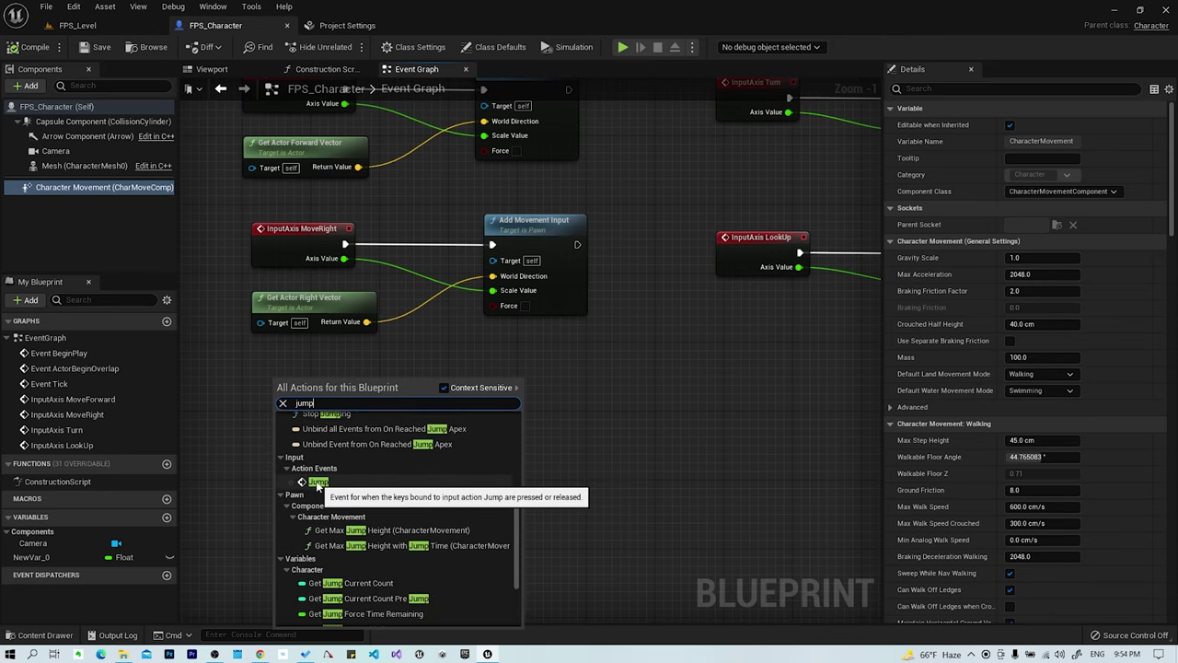
pyautogui.click(318, 482)
# Step: Connect the event's Pressed output to a new Jump function call
pyautogui.moveTo(316, 391)
pyautogui.mouseDown()
pyautogui.moveTo(291, 470)
pyautogui.moveTo(489, 480)
pyautogui.mouseUp()
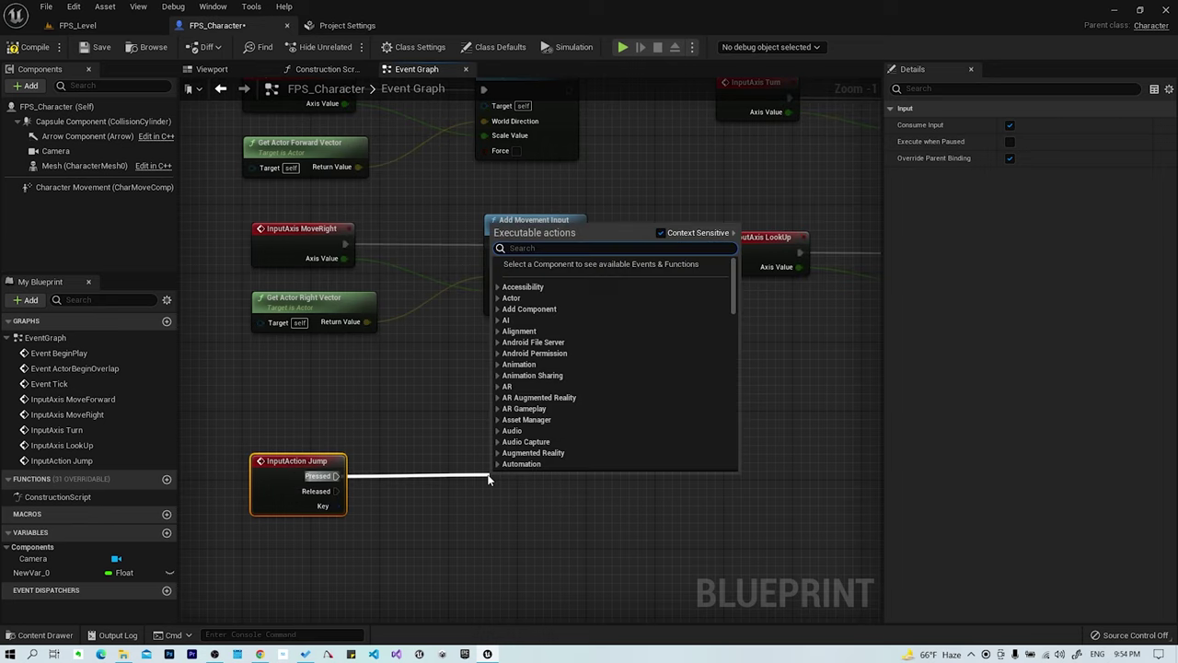
pyautogui.write('j')
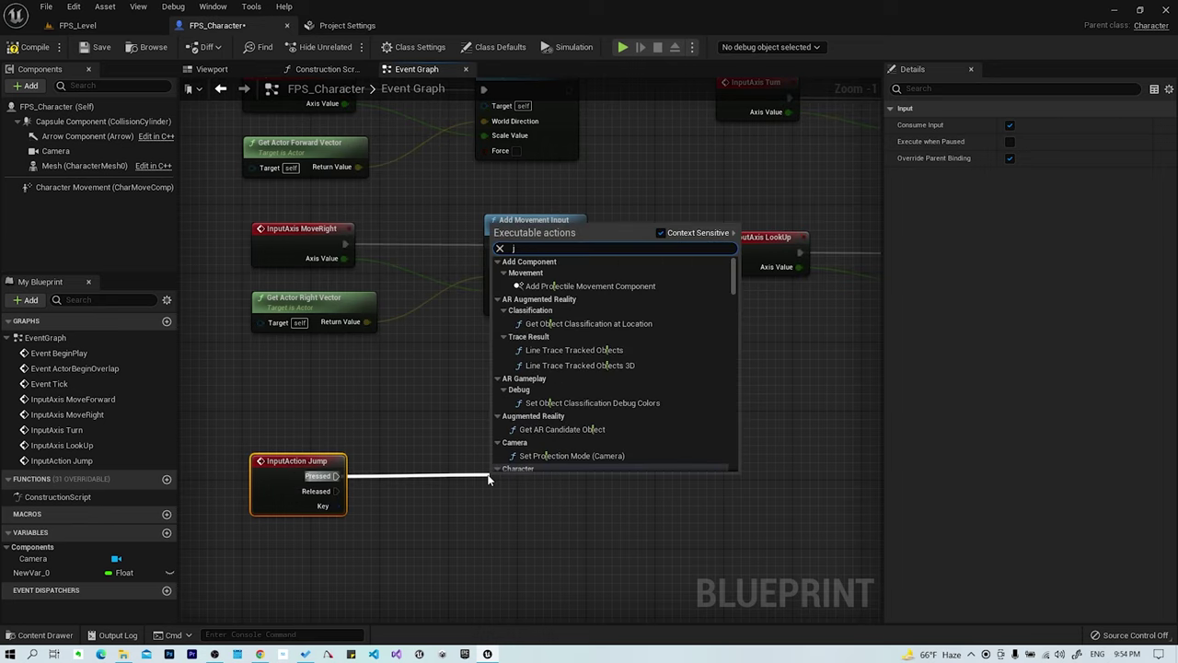
pyautogui.write('ump')
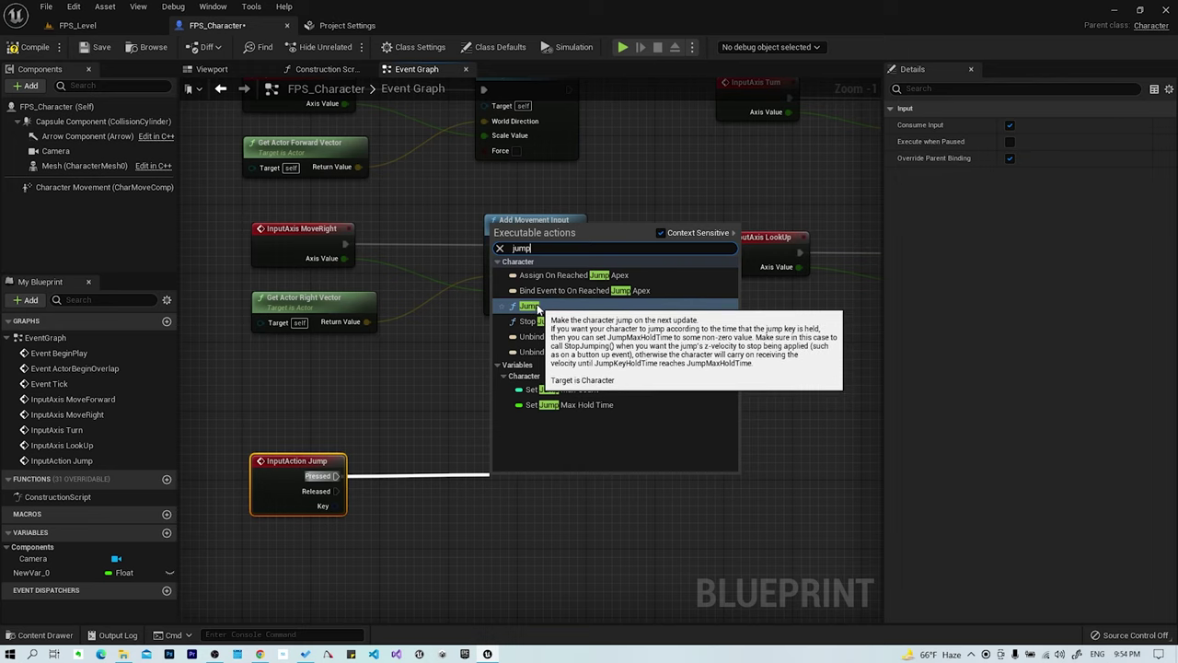
pyautogui.click(539, 306)
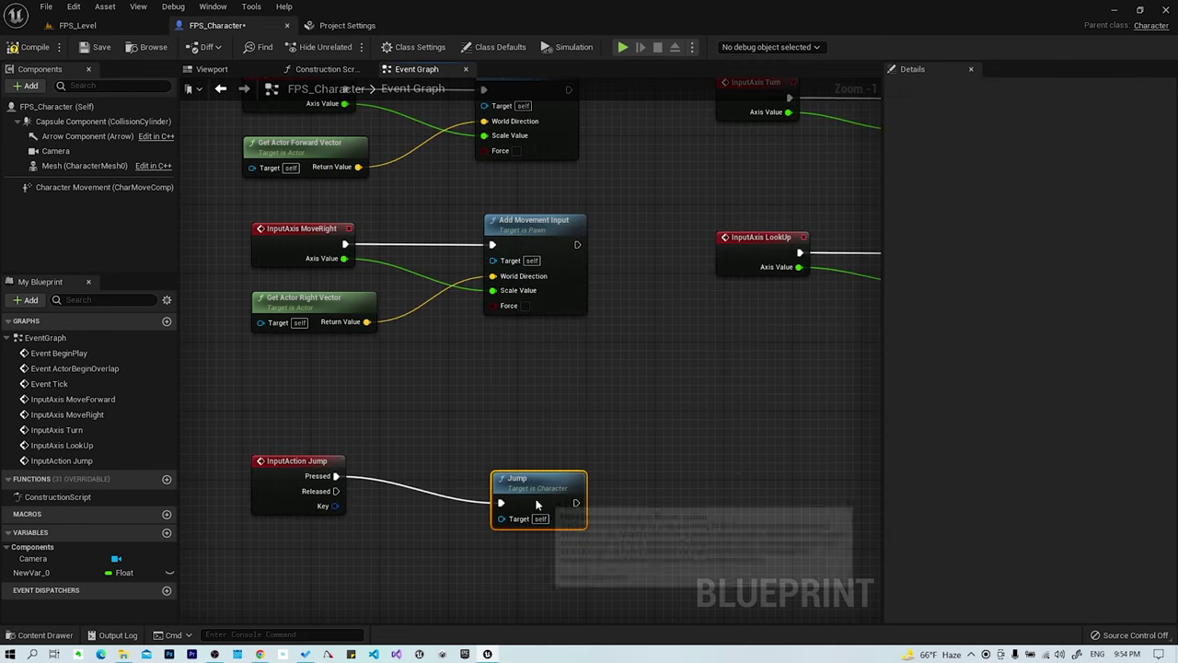
# Step: Move the Jump node beside its event and centre the view on them
pyautogui.moveTo(544, 498); pyautogui.dragTo(466, 471)
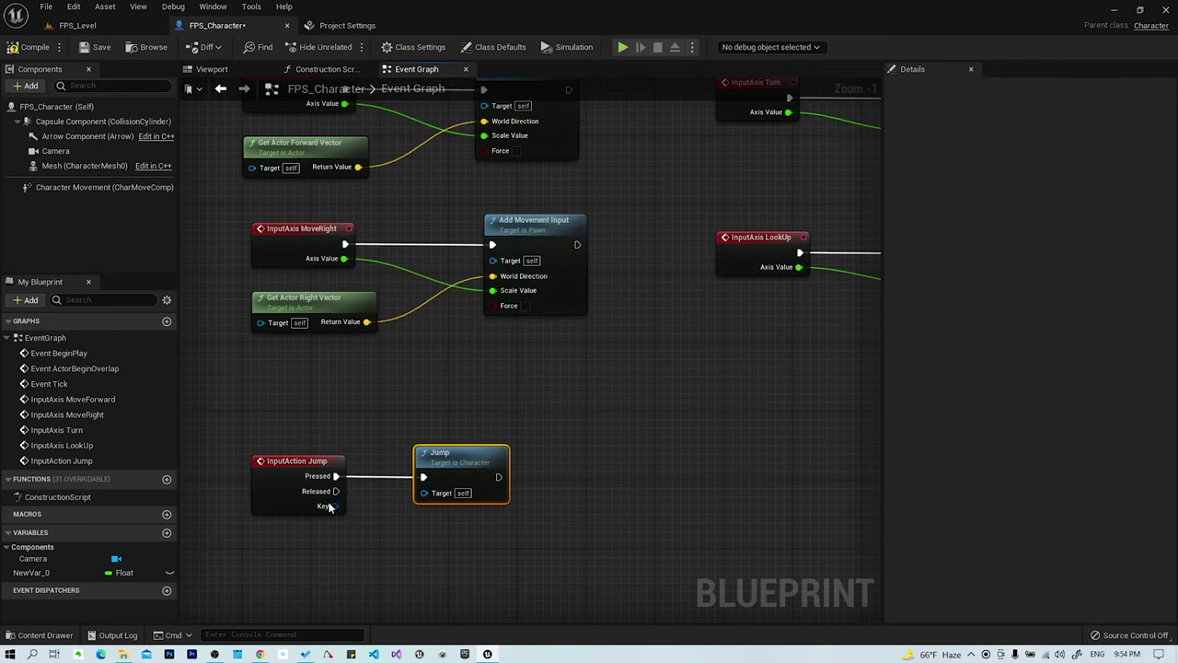
pyautogui.scroll(1, 289, 511)
pyautogui.moveTo(300, 518); pyautogui.dragTo(460, 369, button='right')
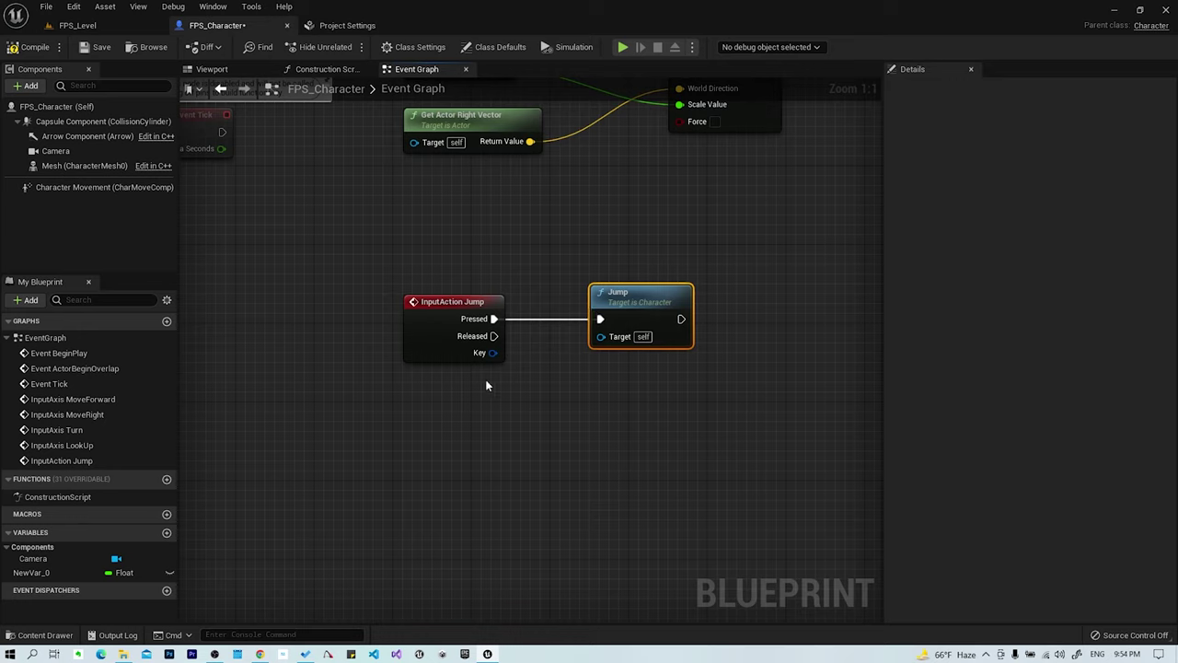
pyautogui.press('Home')
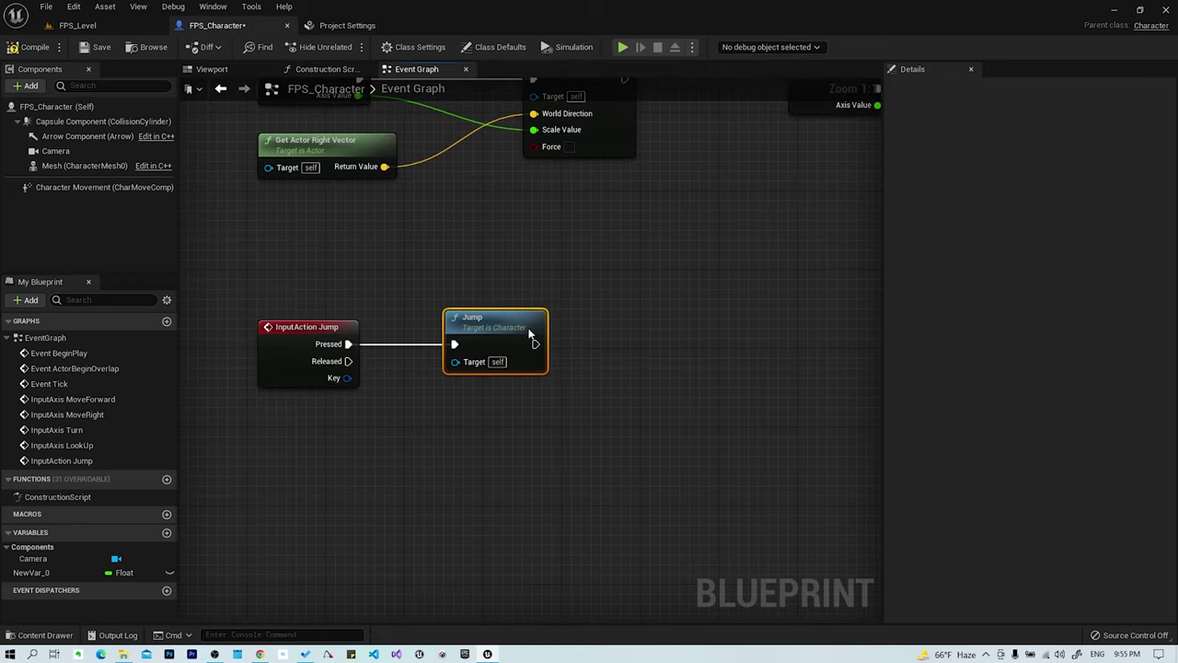
# Step: Compile and save FPS_Character, then return to the FPS_Level
pyautogui.click(18, 48)
pyautogui.click(96, 47)
pyautogui.click(77, 25)
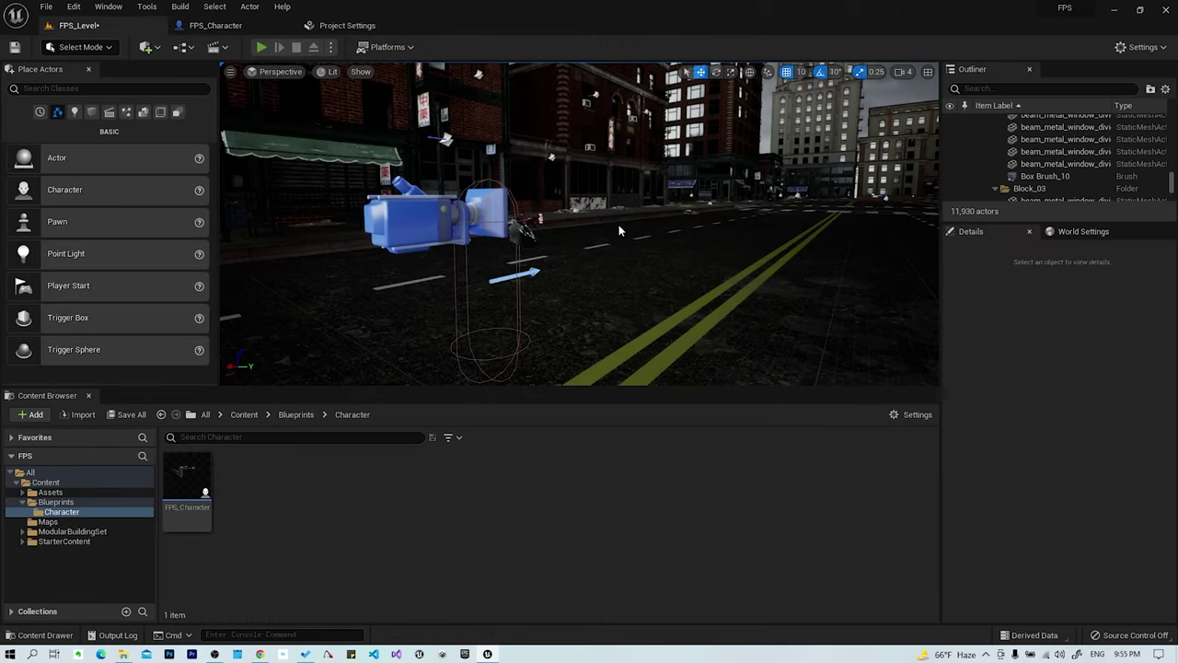
# Step: Play the level with Alt+P, walk across the road, then go back to FPS_Character
pyautogui.hotkey('alt', 'p')
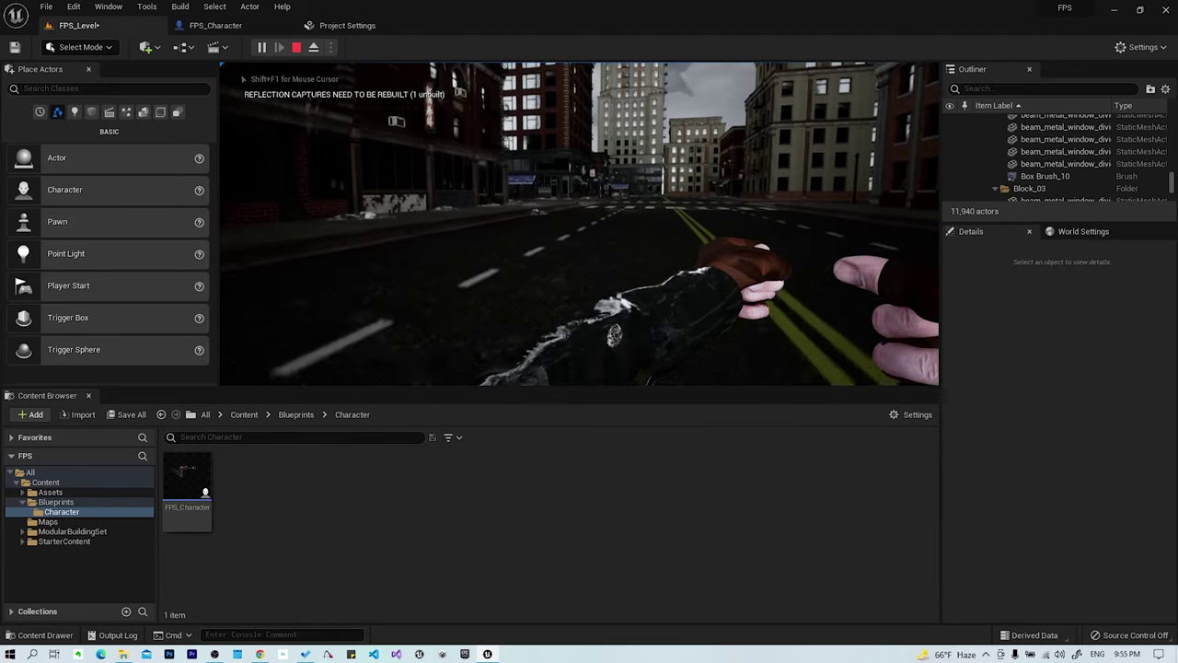
pyautogui.press('d')
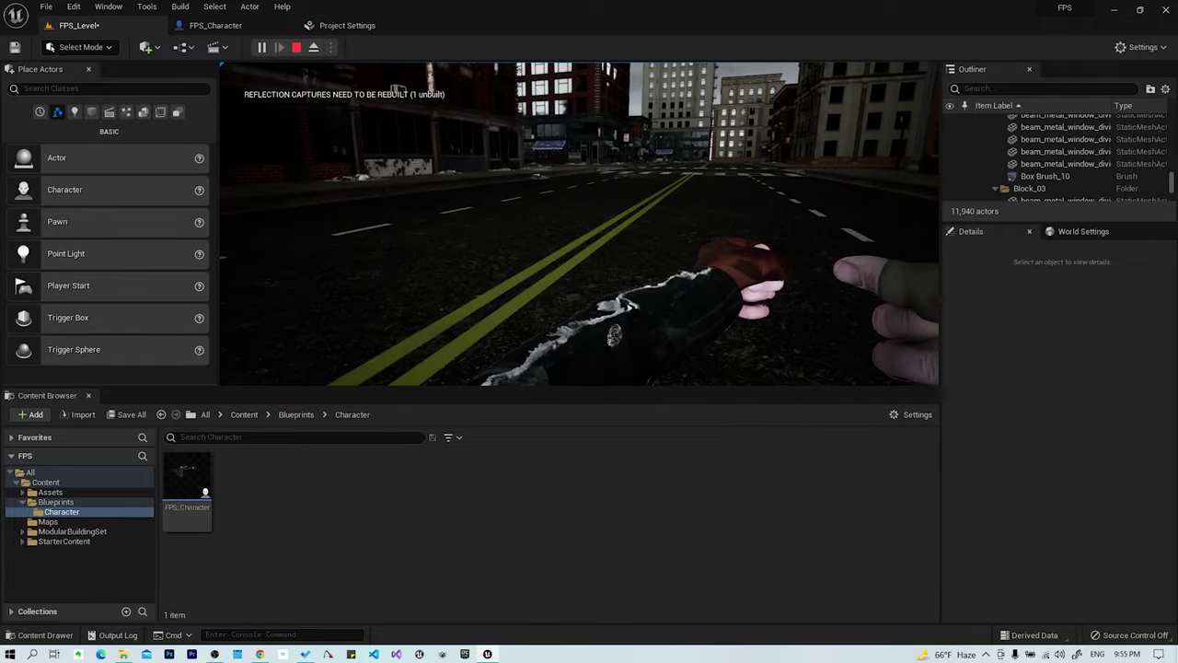
pyautogui.click(205, 26)
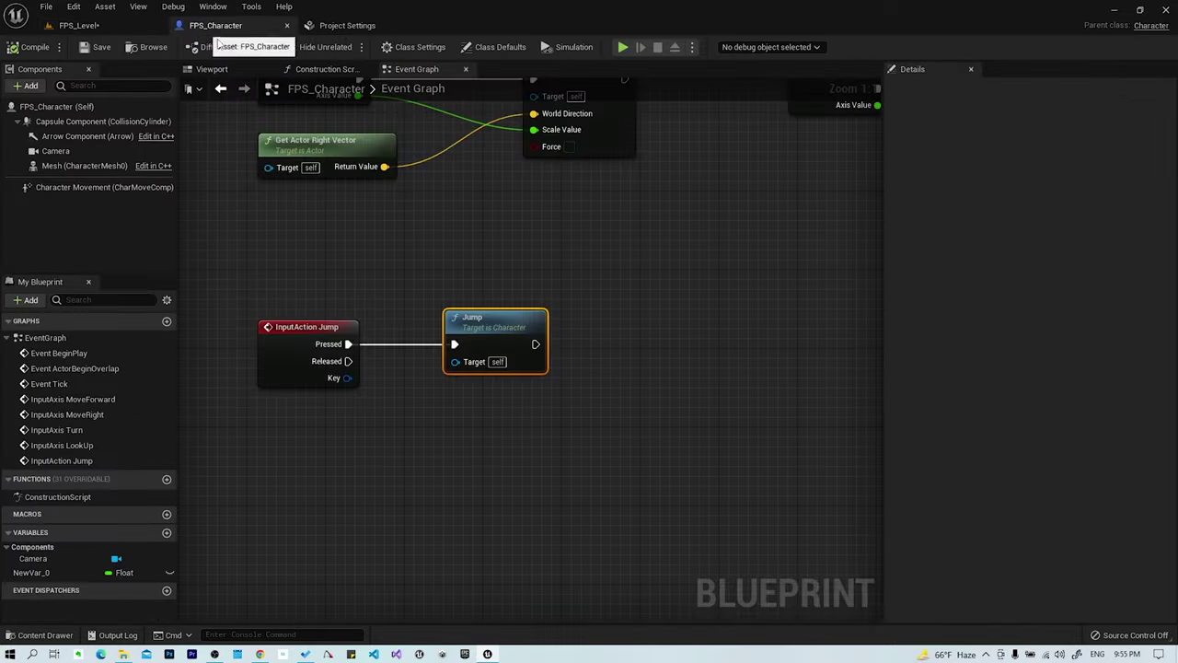
# Step: Zoom out the event graph and marquee-select the MoveForward and MoveRight nodes
pyautogui.scroll(-4, 597, 376)
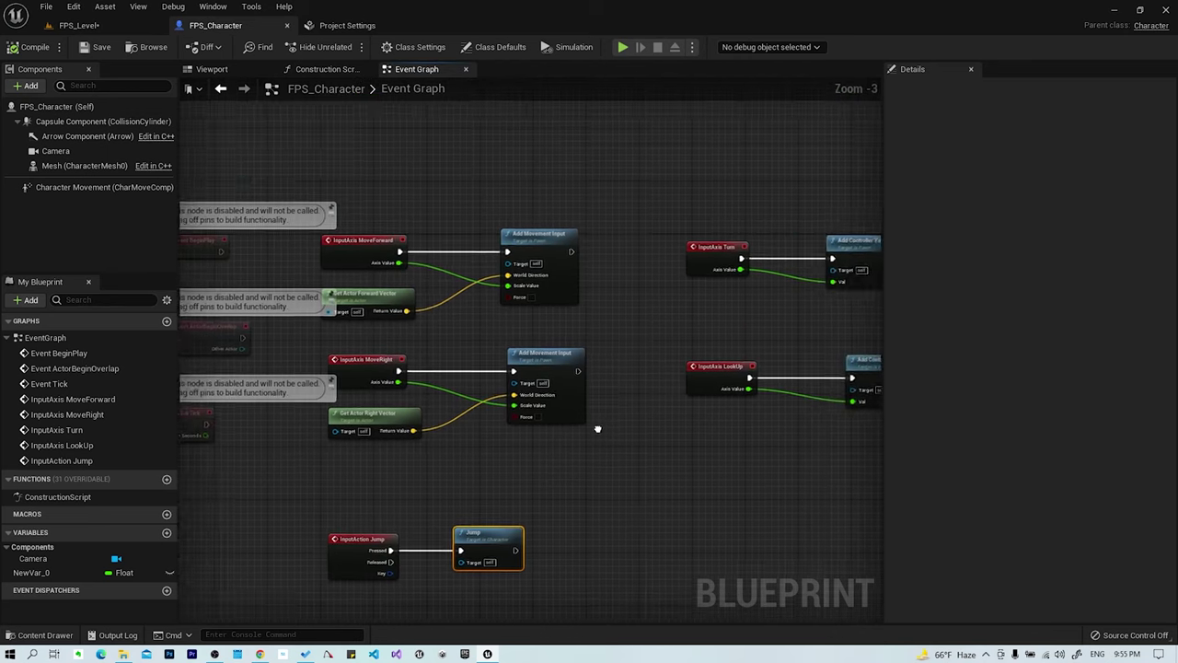
pyautogui.rightClick(656, 370)
pyautogui.click(387, 409)
pyautogui.moveTo(381, 128); pyautogui.dragTo(614, 421)
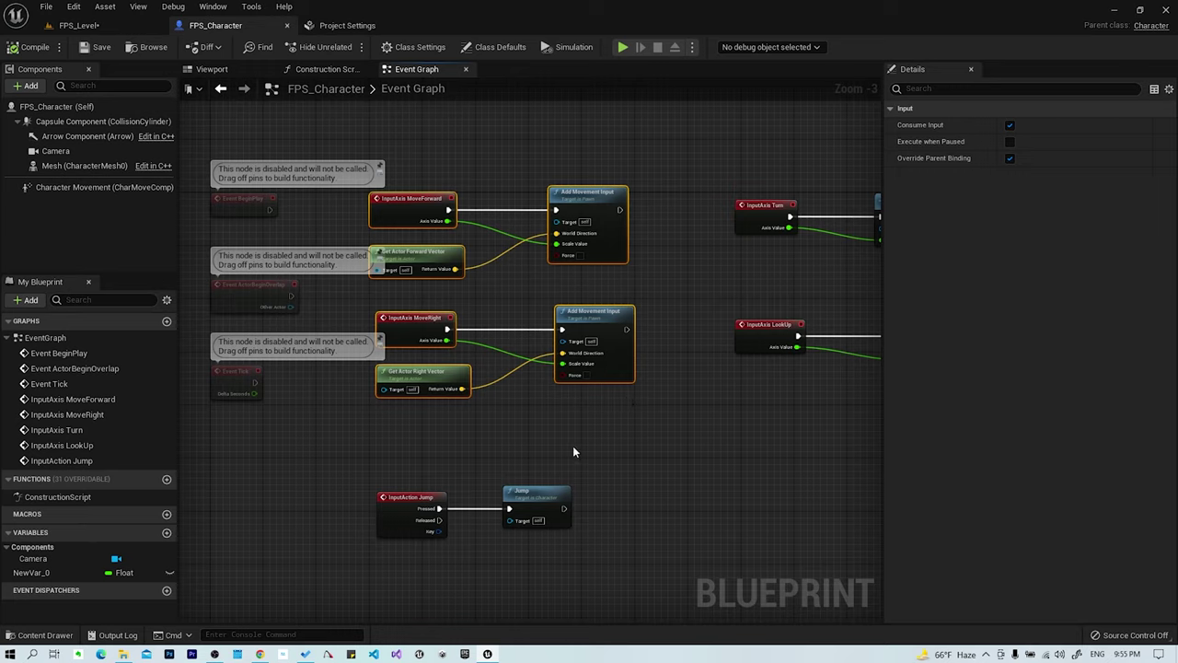
# Step: Wrap the selected movement nodes in a comment titled MOvement
pyautogui.press('c')
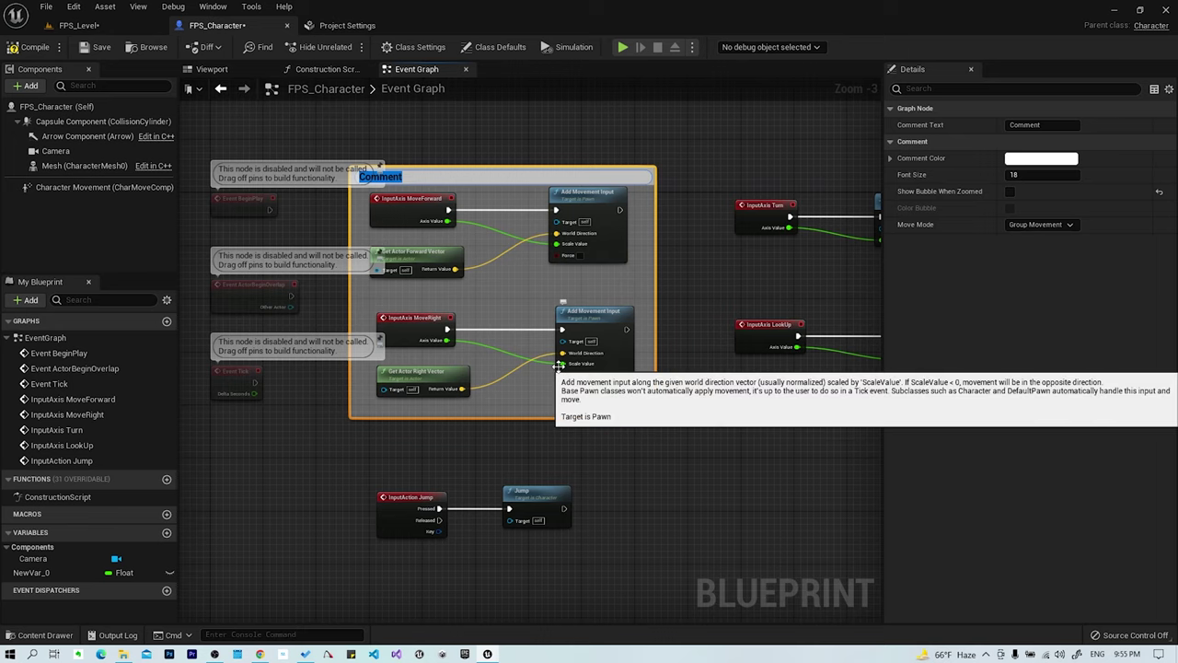
pyautogui.write('MOve')
pyautogui.click(708, 109)
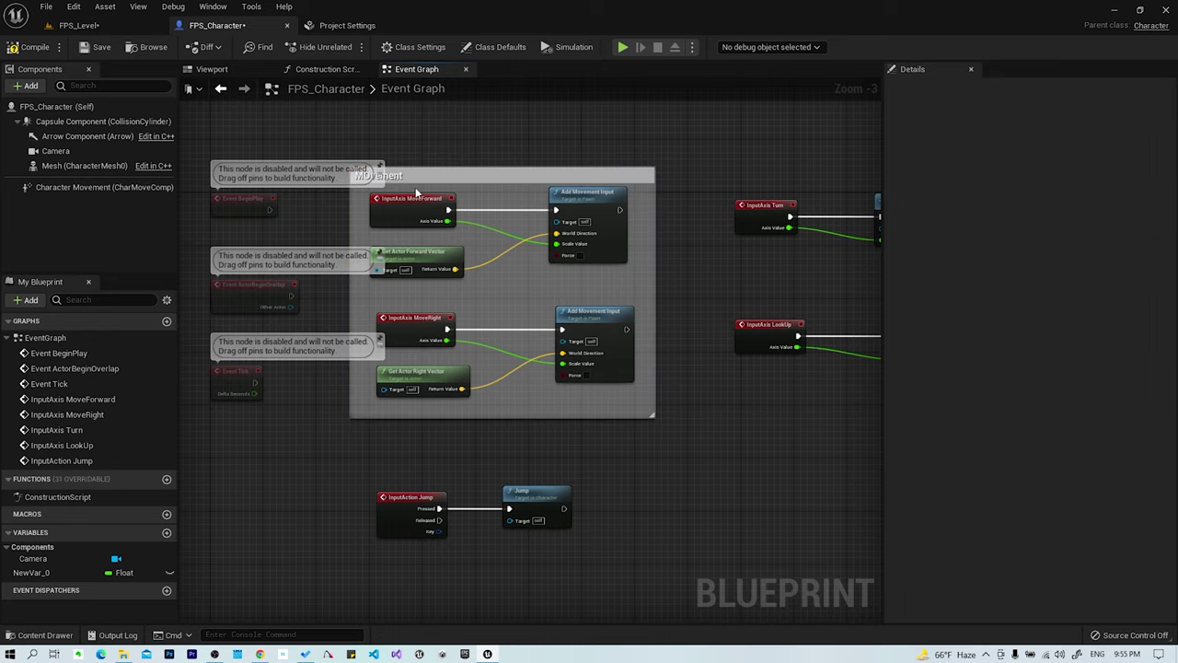
# Step: Align the Turn/LookUp event nodes with their Yaw and Pitch input nodes
pyautogui.moveTo(600, 172); pyautogui.dragTo(433, 147, button='right')
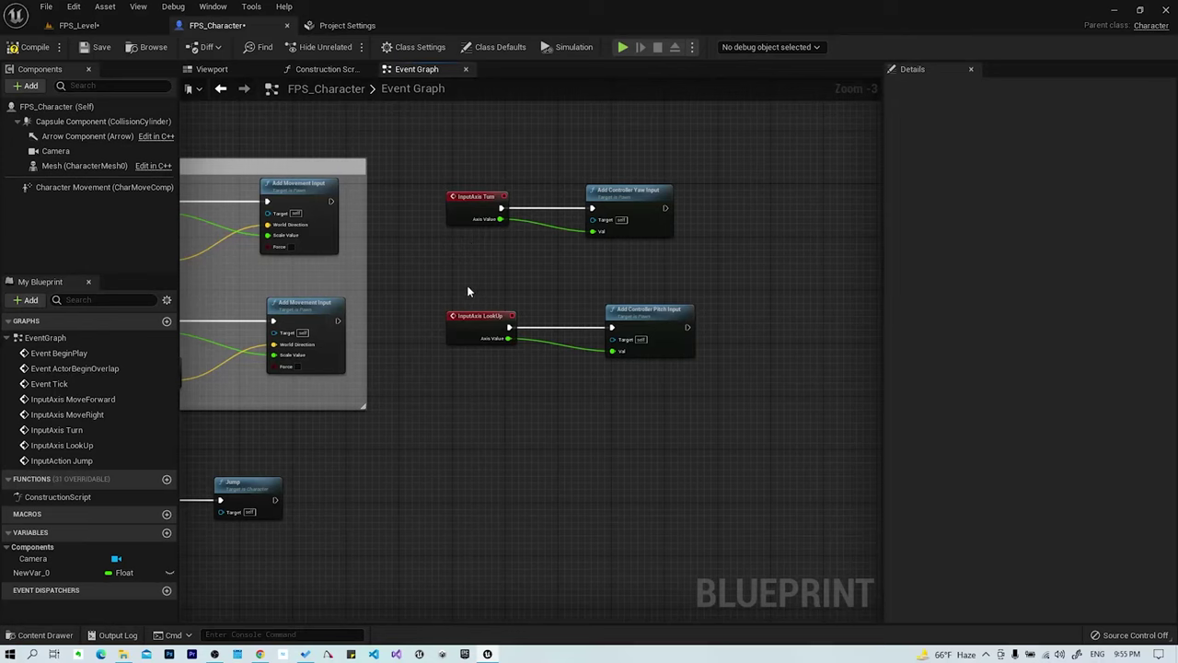
pyautogui.moveTo(468, 292); pyautogui.dragTo(700, 363)
pyautogui.moveTo(639, 324); pyautogui.dragTo(639, 272)
pyautogui.click(584, 335)
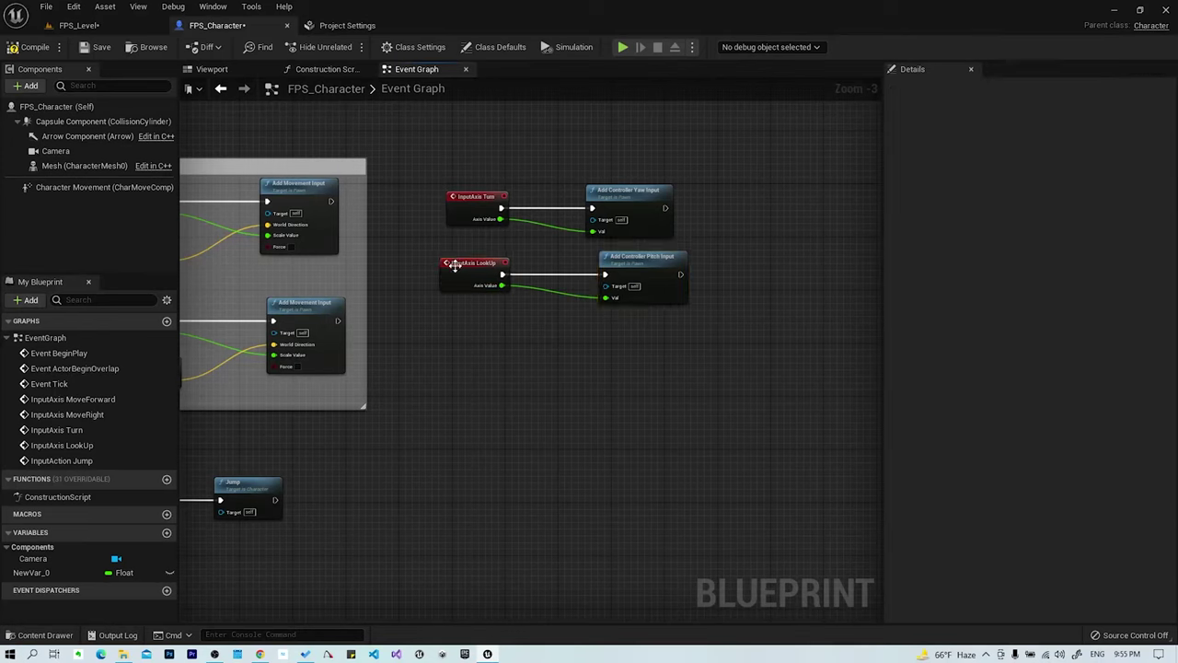
pyautogui.moveTo(455, 265); pyautogui.dragTo(462, 265)
pyautogui.moveTo(618, 266); pyautogui.dragTo(571, 272)
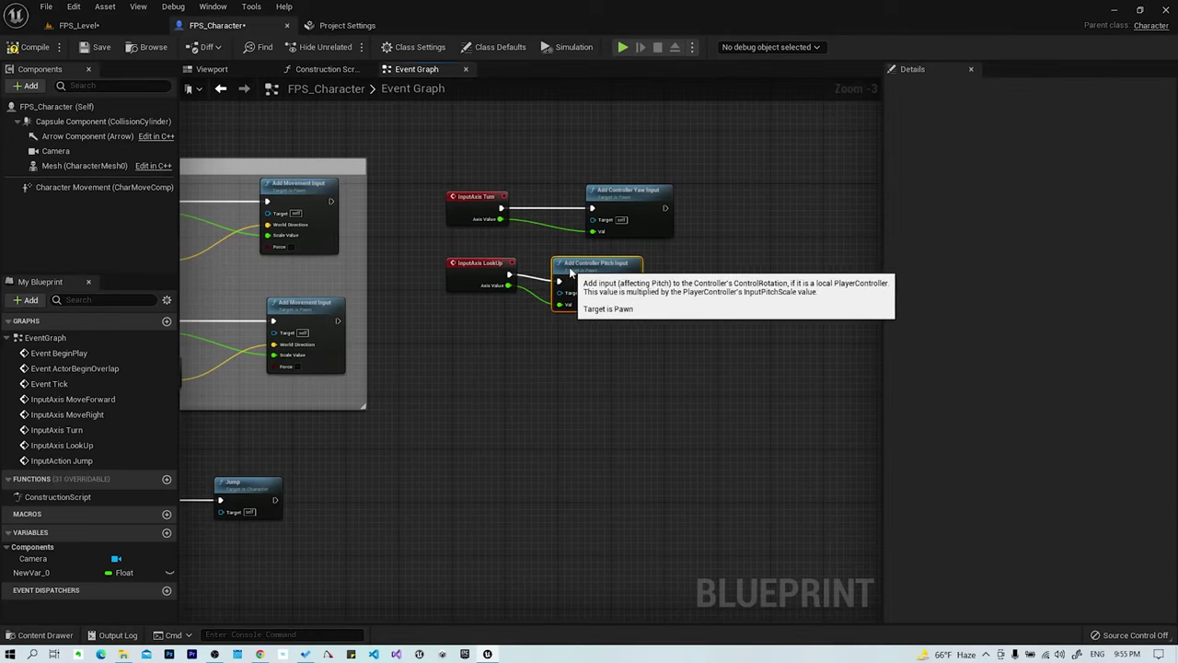
pyautogui.moveTo(617, 190); pyautogui.dragTo(584, 191)
pyautogui.click(772, 251)
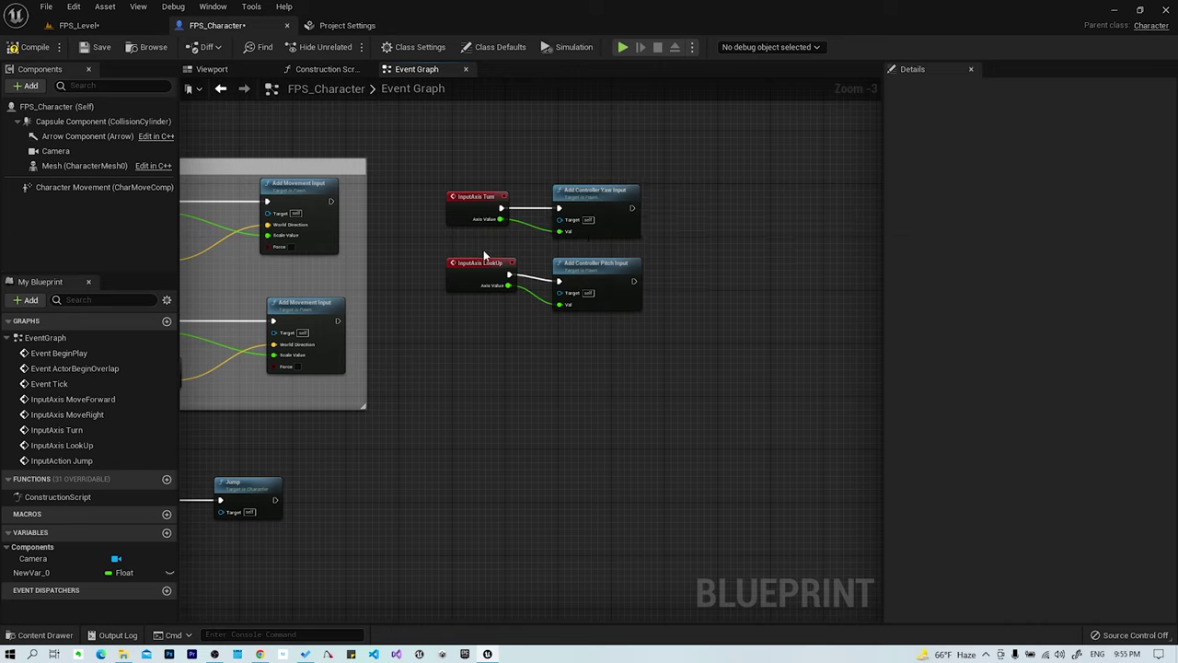
# Step: Group the Turn and LookUp nodes in a comment titled Mouse Inputs
pyautogui.moveTo(433, 154); pyautogui.dragTo(678, 352)
pyautogui.press('c')
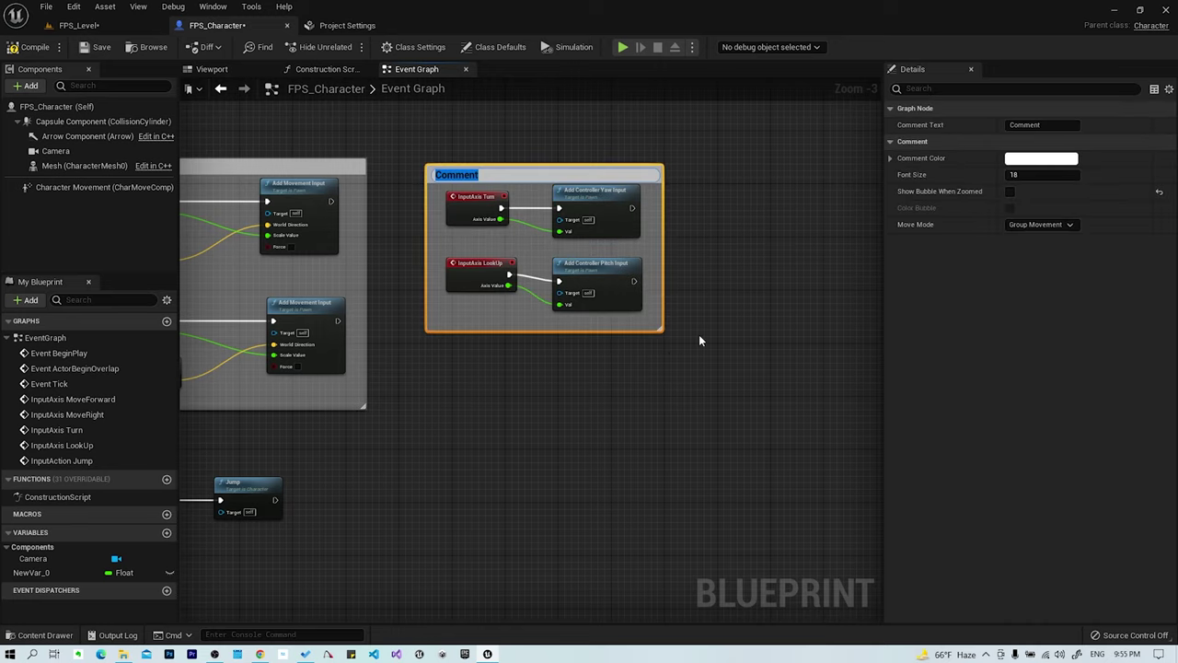
pyautogui.write('Mou')
pyautogui.click(338, 510)
# Step: Group the InputAction Jump and Jump nodes in a comment titled Jump
pyautogui.moveTo(338, 509); pyautogui.dragTo(533, 412, button='right')
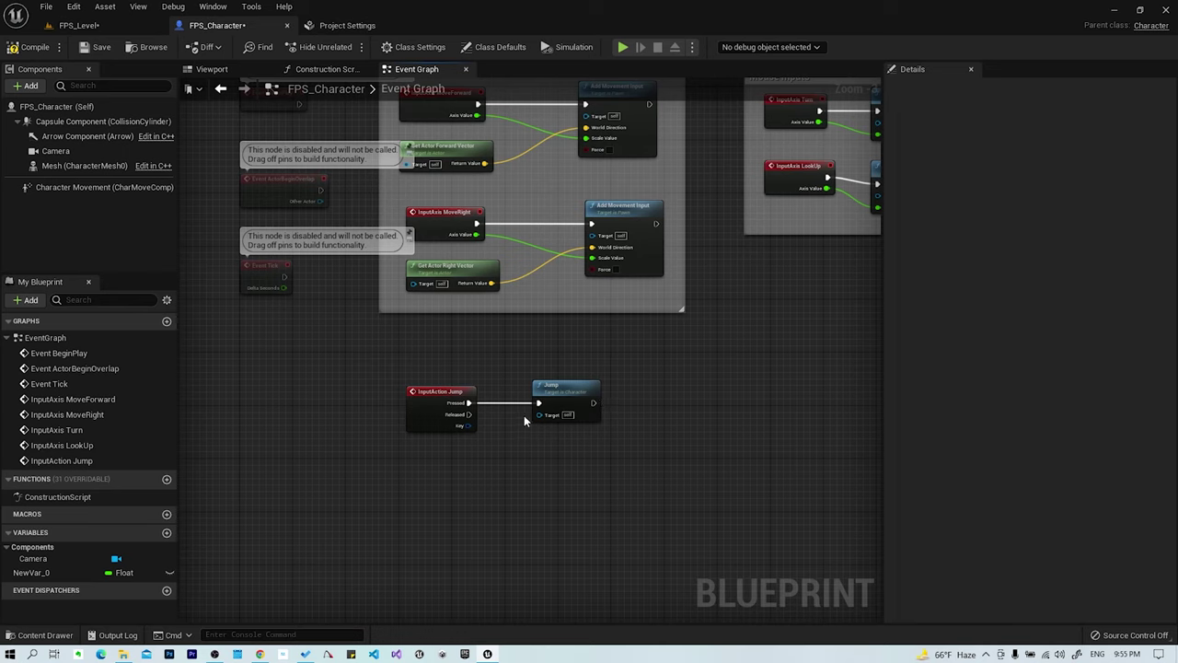
pyautogui.scroll(2, 533, 412)
pyautogui.moveTo(344, 369); pyautogui.dragTo(620, 522)
pyautogui.write('c')
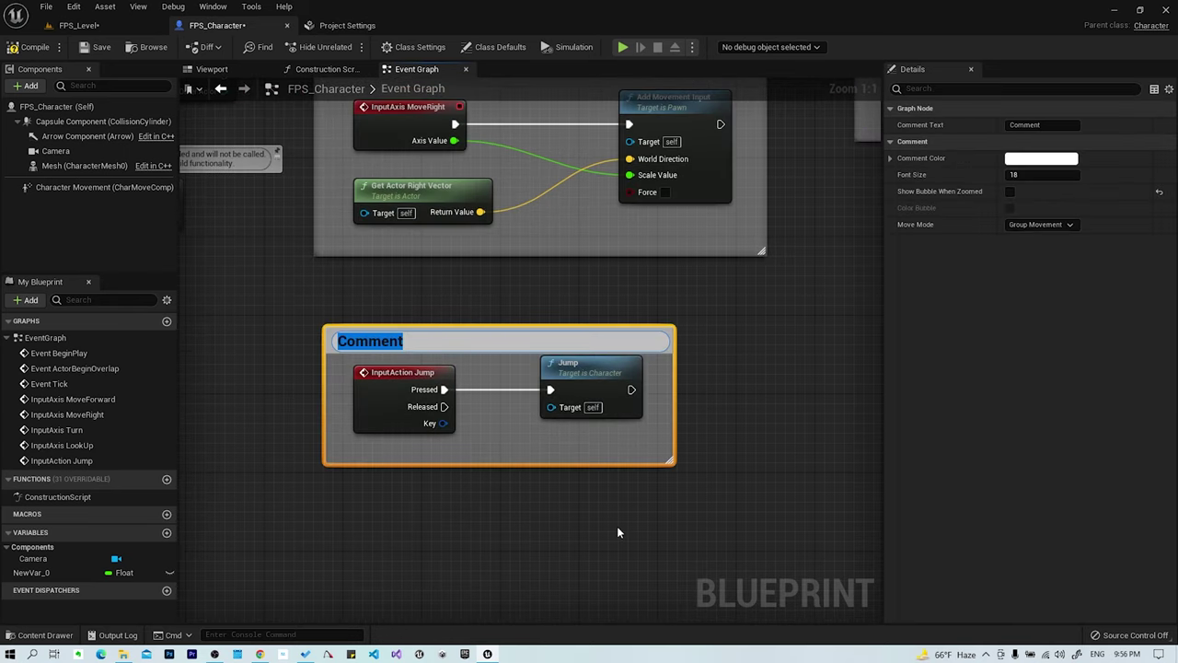
pyautogui.write('Jump')
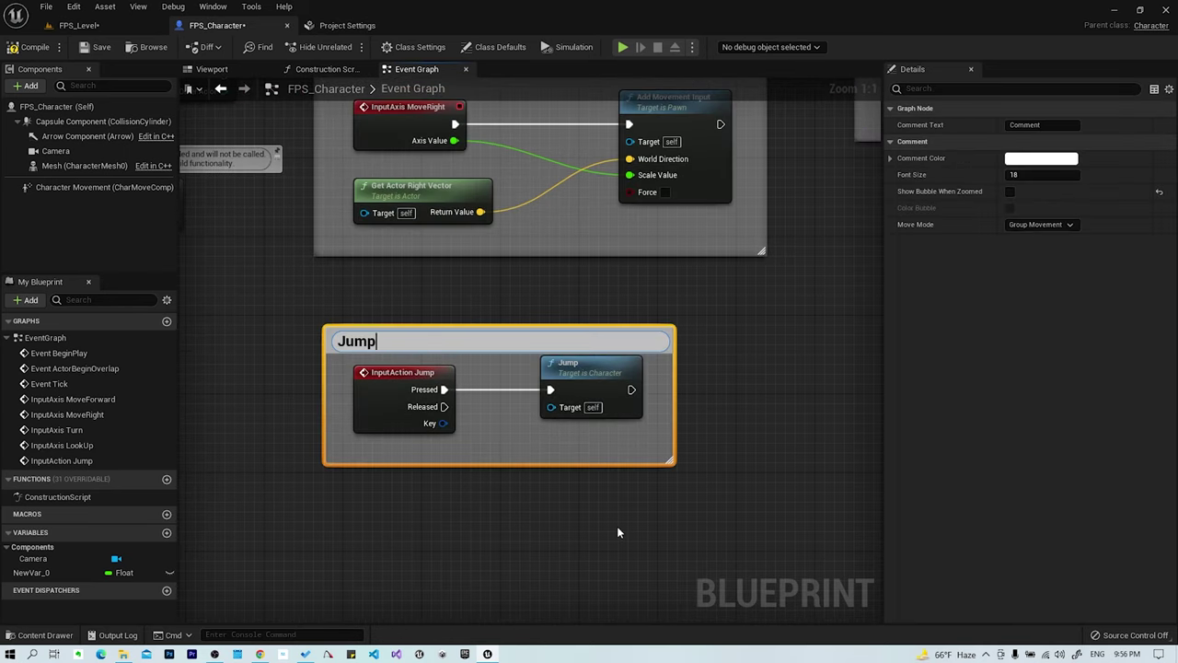
pyautogui.click(617, 526)
# Step: Recentre the node groups and select the three disabled event nodes
pyautogui.scroll(-8, 623, 527)
pyautogui.scroll(-3, 673, 457)
pyautogui.scroll(5, 672, 457)
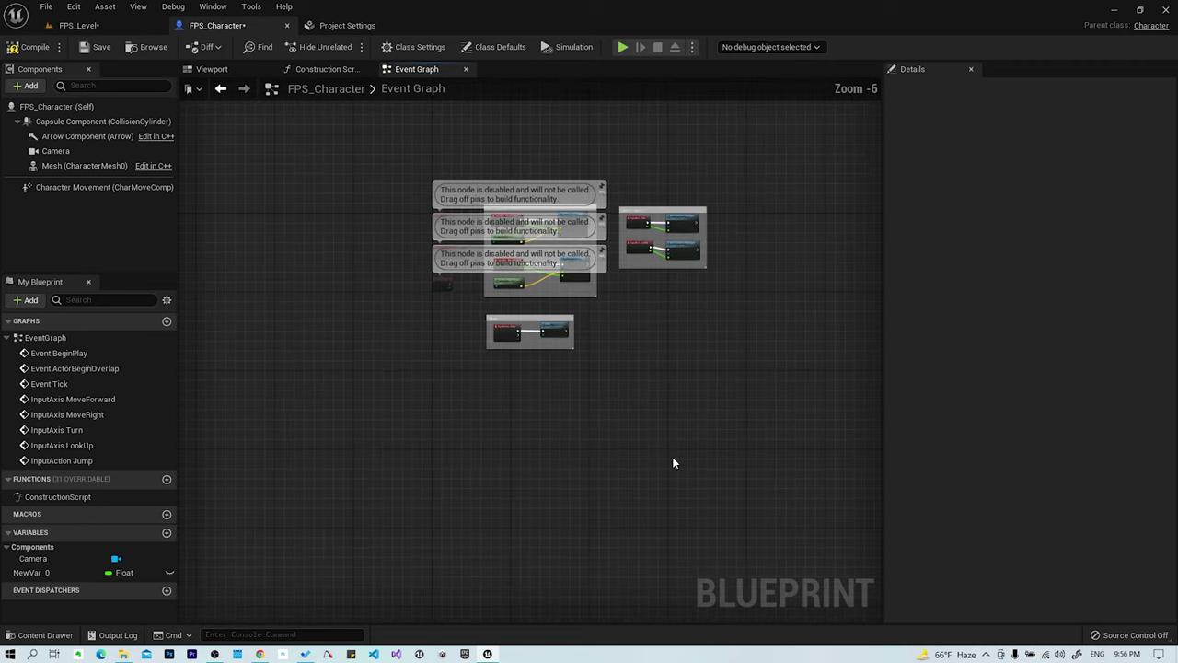
pyautogui.moveTo(672, 463); pyautogui.dragTo(584, 313, button='right')
pyautogui.scroll(3, 558, 377)
pyautogui.scroll(-1, 542, 359)
pyautogui.moveTo(542, 358); pyautogui.dragTo(747, 522, button='right')
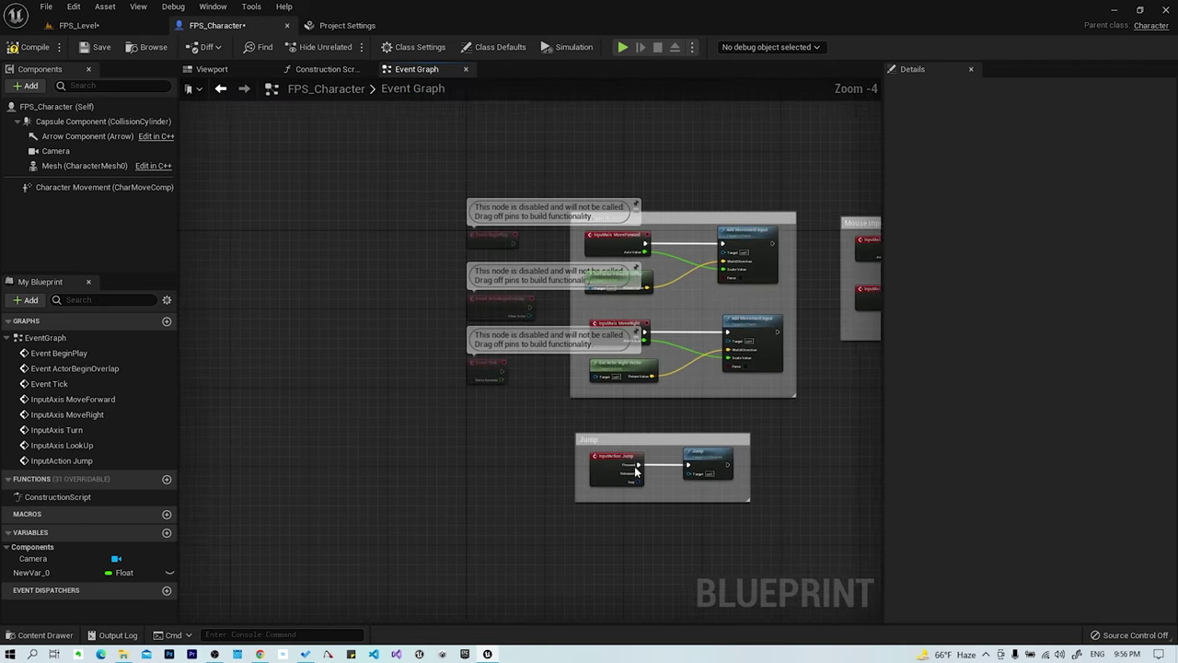
pyautogui.scroll(2, 469, 396)
pyautogui.moveTo(406, 133); pyautogui.dragTo(523, 406)
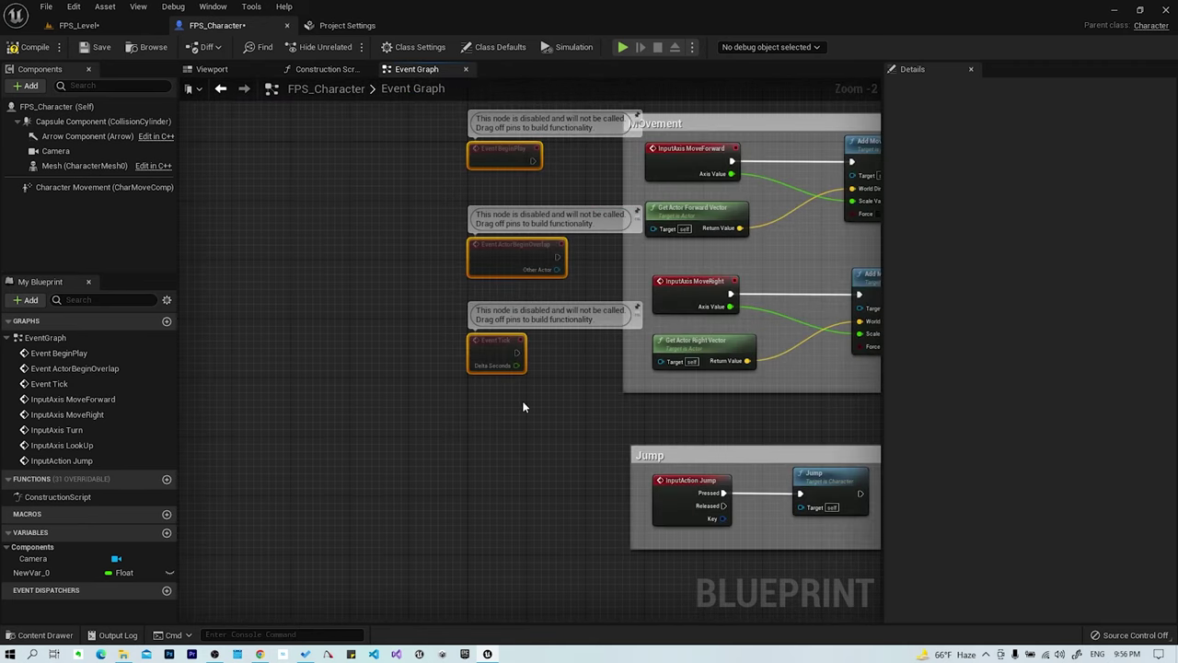
# Step: Delete the three disabled event nodes
pyautogui.rightClick(373, 237)
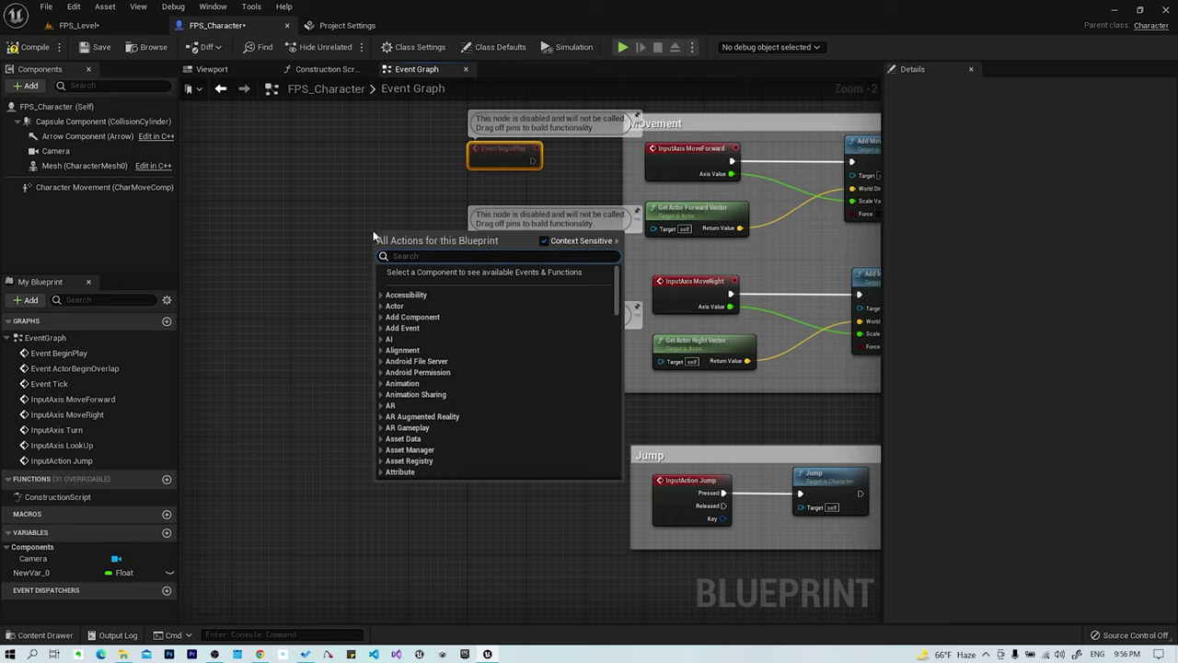
pyautogui.press('Escape')
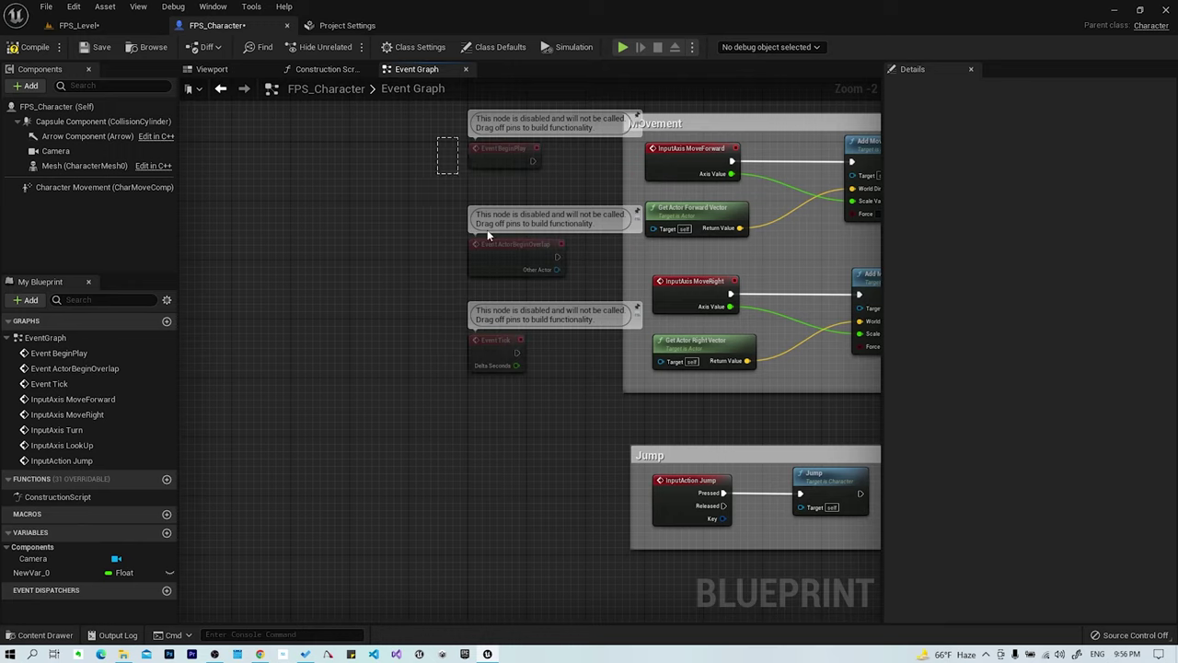
pyautogui.press('Delete')
# Step: Stack the Movement, Mouse Inputs and Jump comment groups in a vertical column
pyautogui.scroll(-2, 622, 451)
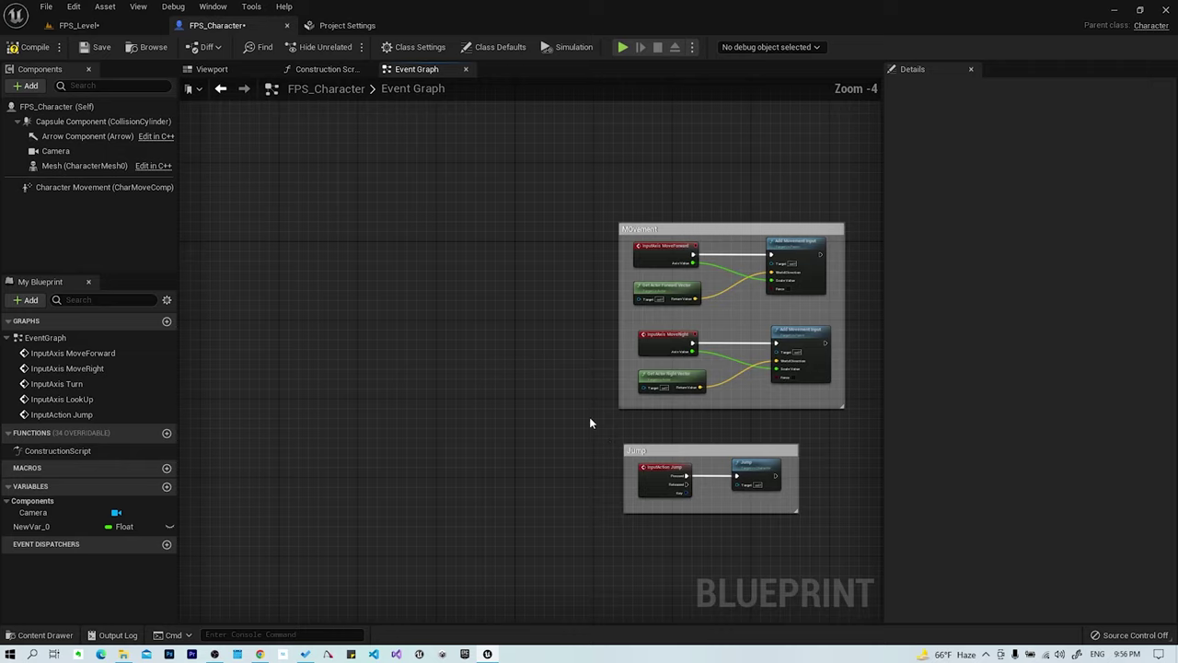
pyautogui.moveTo(726, 361); pyautogui.dragTo(403, 361, button='right')
pyautogui.moveTo(440, 228); pyautogui.dragTo(420, 128)
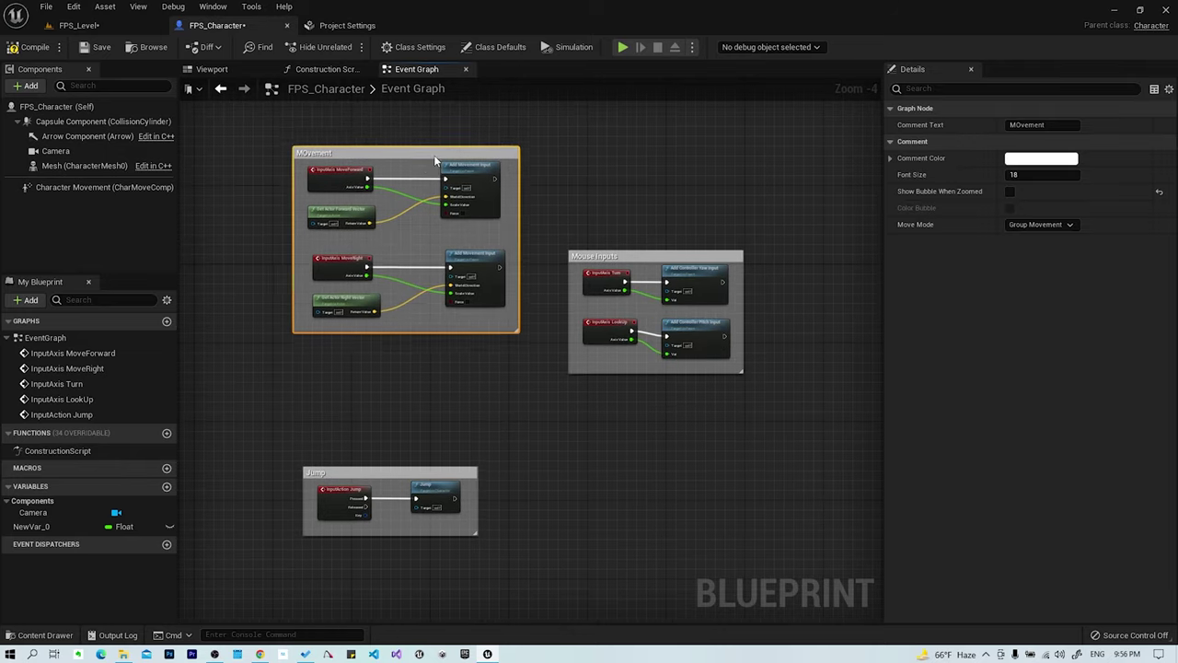
pyautogui.moveTo(635, 255); pyautogui.dragTo(343, 334)
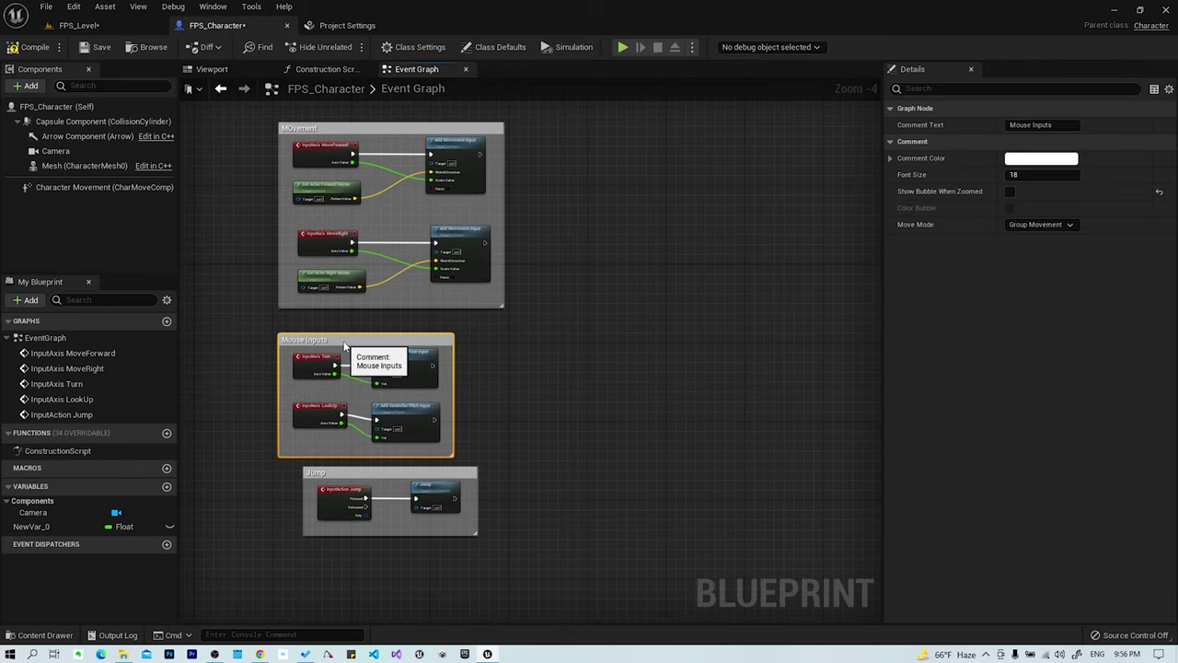
pyautogui.scroll(-1, 450, 488)
pyautogui.scroll(-1, 450, 489)
pyautogui.moveTo(541, 475); pyautogui.dragTo(597, 428, button='right')
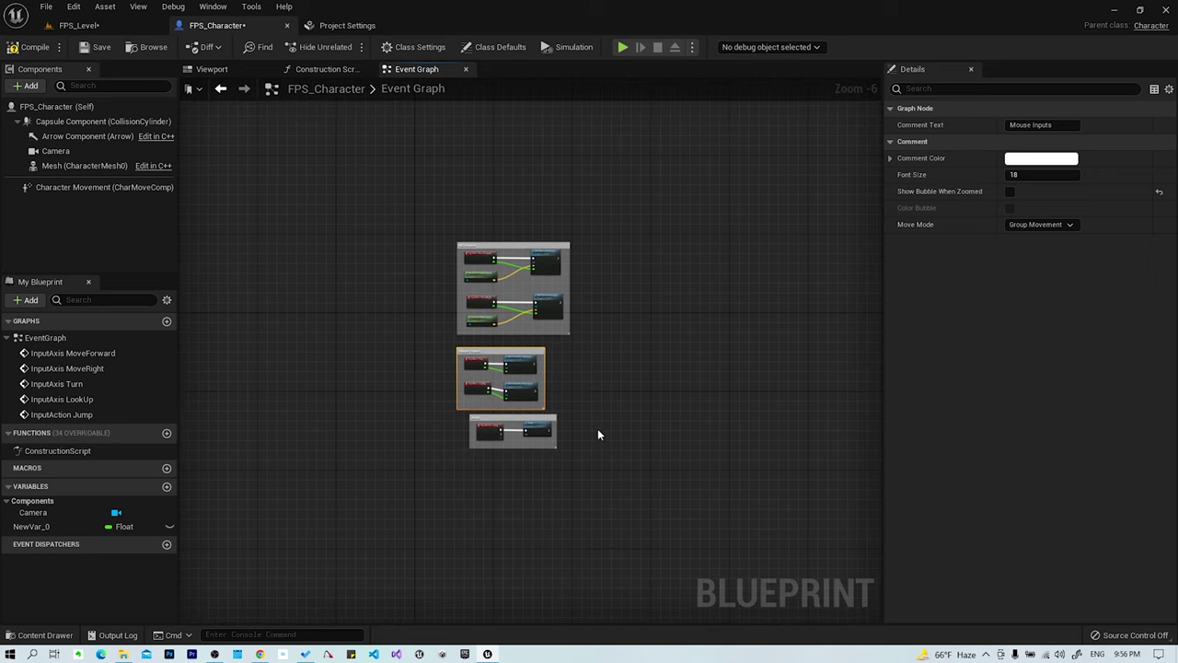
pyautogui.click(504, 428)
pyautogui.click(550, 401)
pyautogui.scroll(3, 550, 402)
pyautogui.moveTo(526, 250)
pyautogui.mouseDown(button='right')
pyautogui.moveTo(615, 369)
pyautogui.moveTo(411, 184)
pyautogui.mouseUp(button='right')
pyautogui.scroll(1, 616, 368)
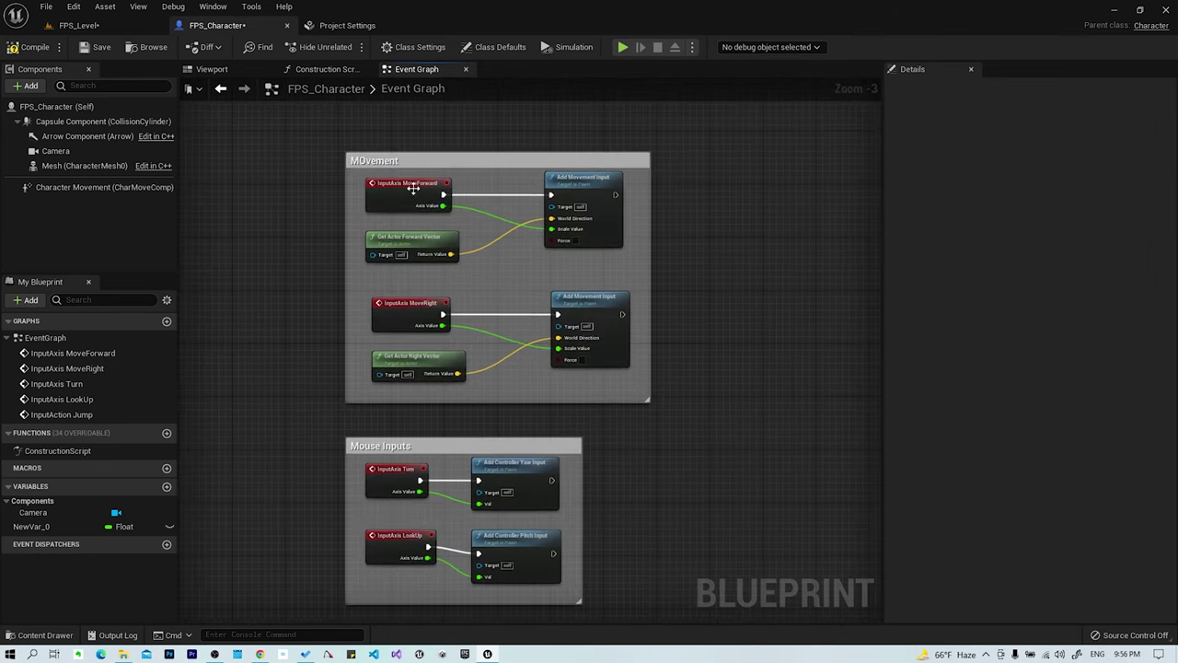
# Step: Correct the comment title from MOvement to Movement
pyautogui.doubleClick(352, 146)
pyautogui.click(364, 150)
pyautogui.press('BackSpace')
pyautogui.write('o')
pyautogui.click(708, 311)
# Step: Compile the FPS_Character blueprint and bring the Jump group into view
pyautogui.scroll(-2, 708, 311)
pyautogui.moveTo(735, 438); pyautogui.dragTo(668, 377, button='right')
pyautogui.scroll(2, 667, 378)
pyautogui.moveTo(622, 413); pyautogui.dragTo(668, 466, button='right')
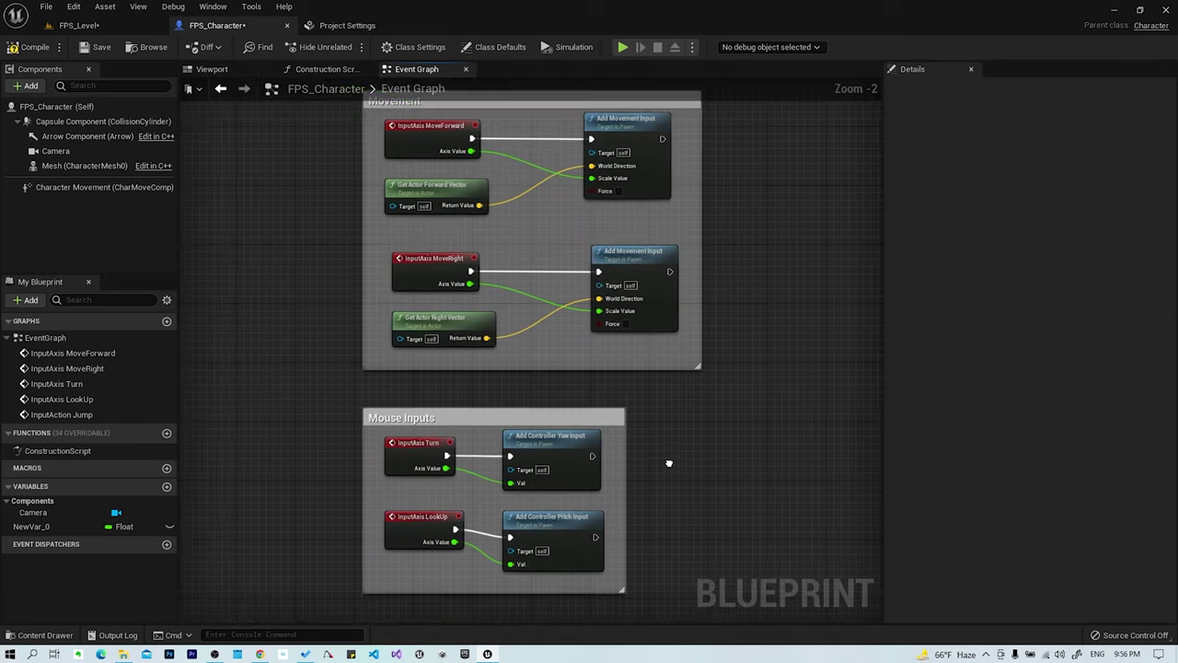
pyautogui.click(33, 49)
pyautogui.moveTo(607, 372); pyautogui.dragTo(599, 303, button='right')
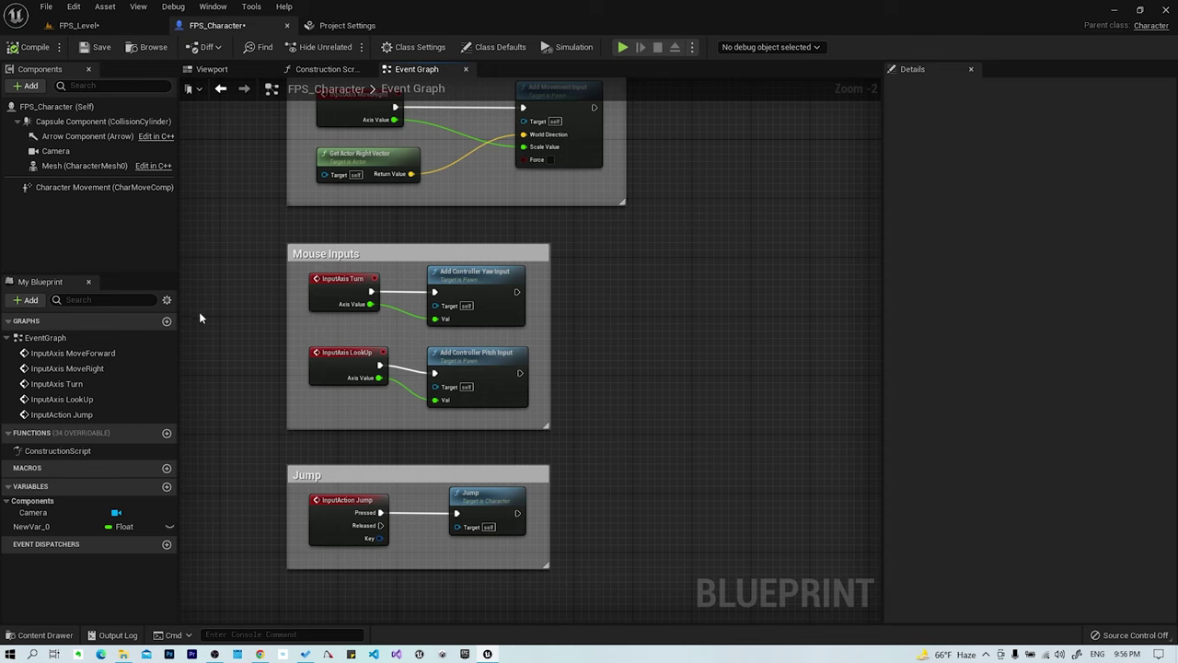
# Step: Select the Character Movement component and scroll its Details to Gravity Scale
pyautogui.click(13, 188)
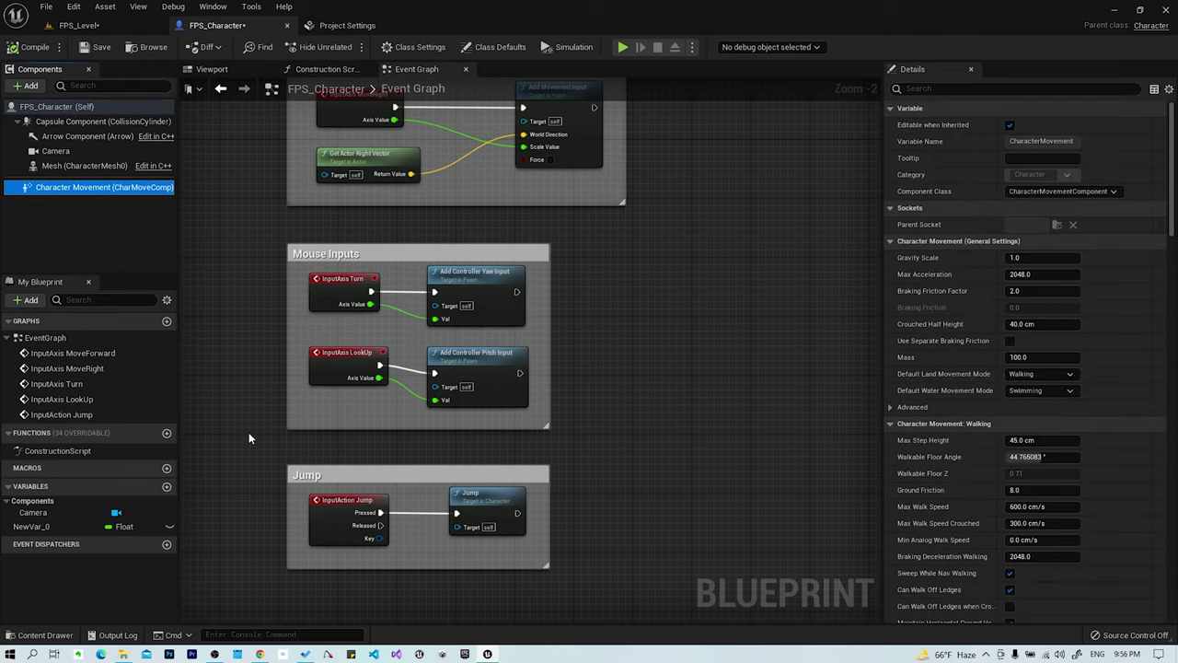
pyautogui.moveTo(126, 189)
pyautogui.click(474, 503)
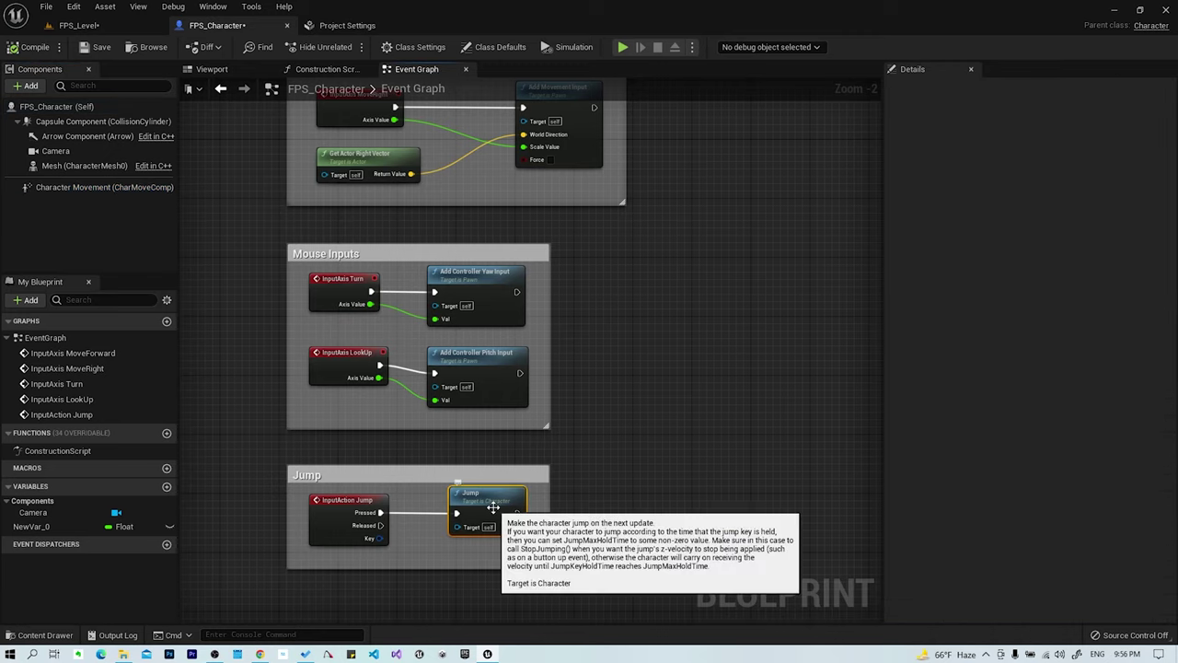
pyautogui.click(92, 187)
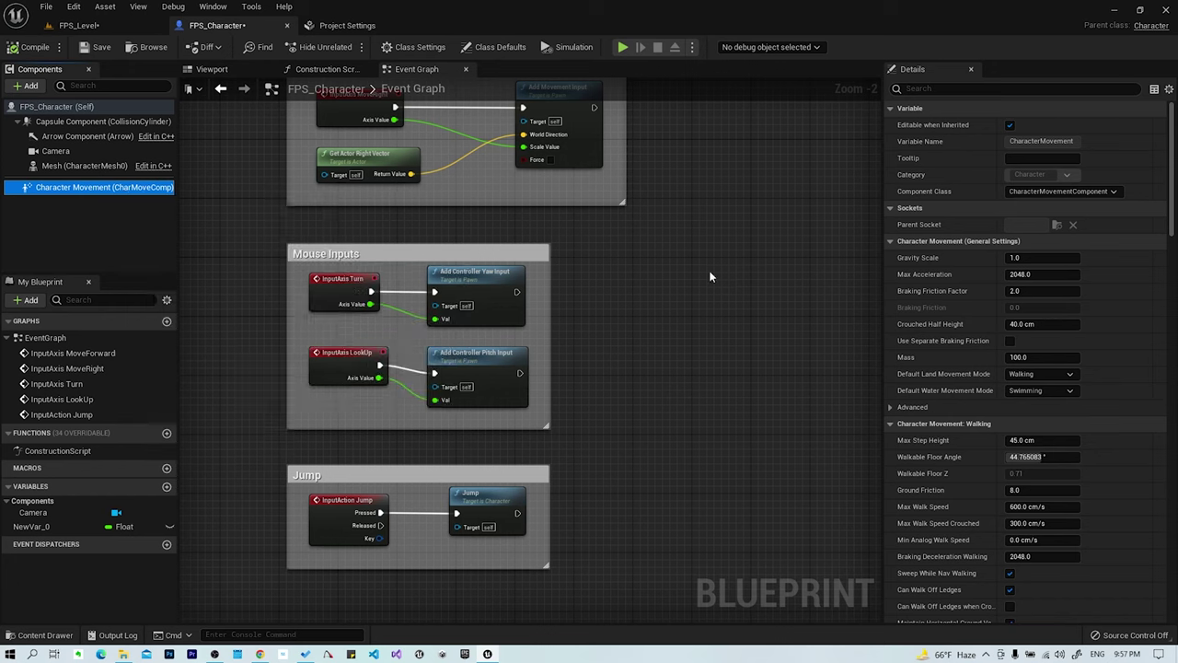
pyautogui.scroll(-2, 1038, 329)
pyautogui.moveTo(1171, 221)
pyautogui.mouseDown()
pyautogui.moveTo(1170, 499)
pyautogui.moveTo(1175, 165)
pyautogui.mouseUp()
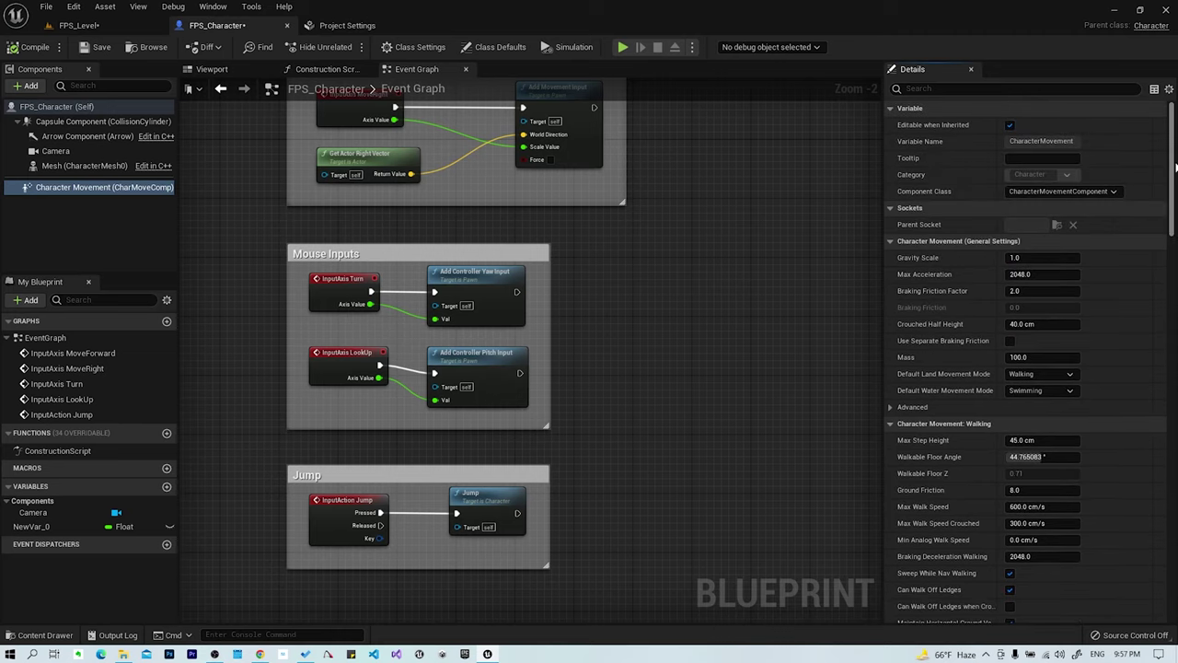
pyautogui.scroll(-1, 1053, 355)
pyautogui.scroll(-1, 1052, 363)
pyautogui.scroll(-1, 1045, 388)
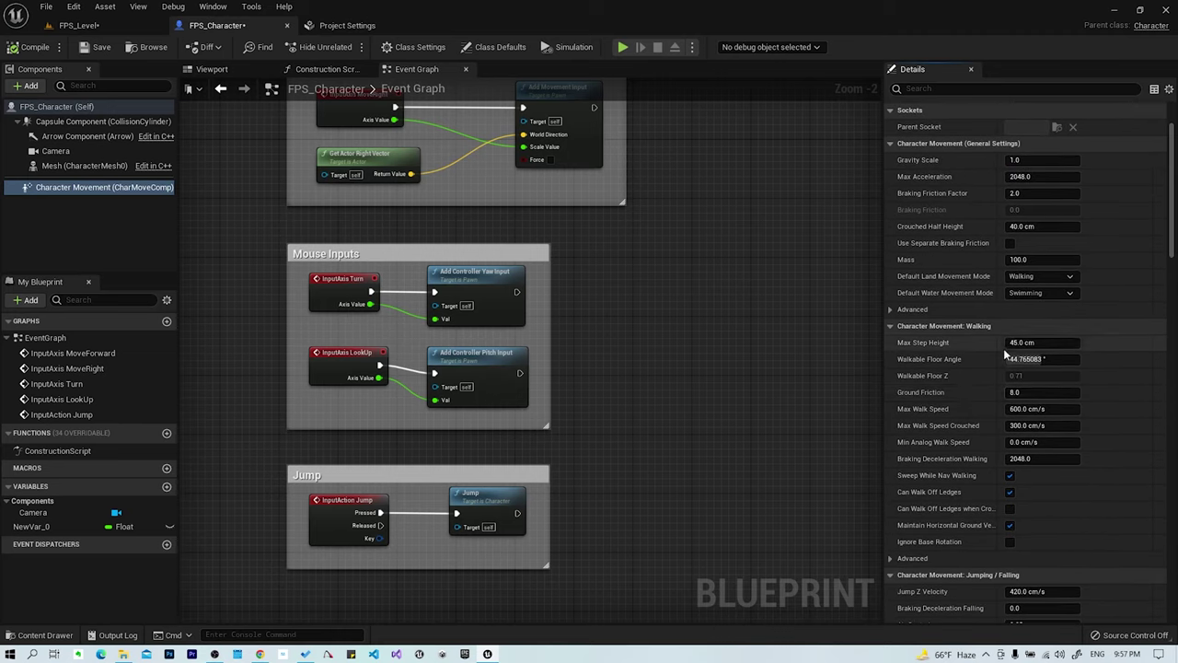
pyautogui.scroll(1, 1003, 373)
pyautogui.scroll(1, 982, 255)
# Step: Set Gravity Scale to 0, compile, and start a test play with Alt+P
pyautogui.click(1017, 238)
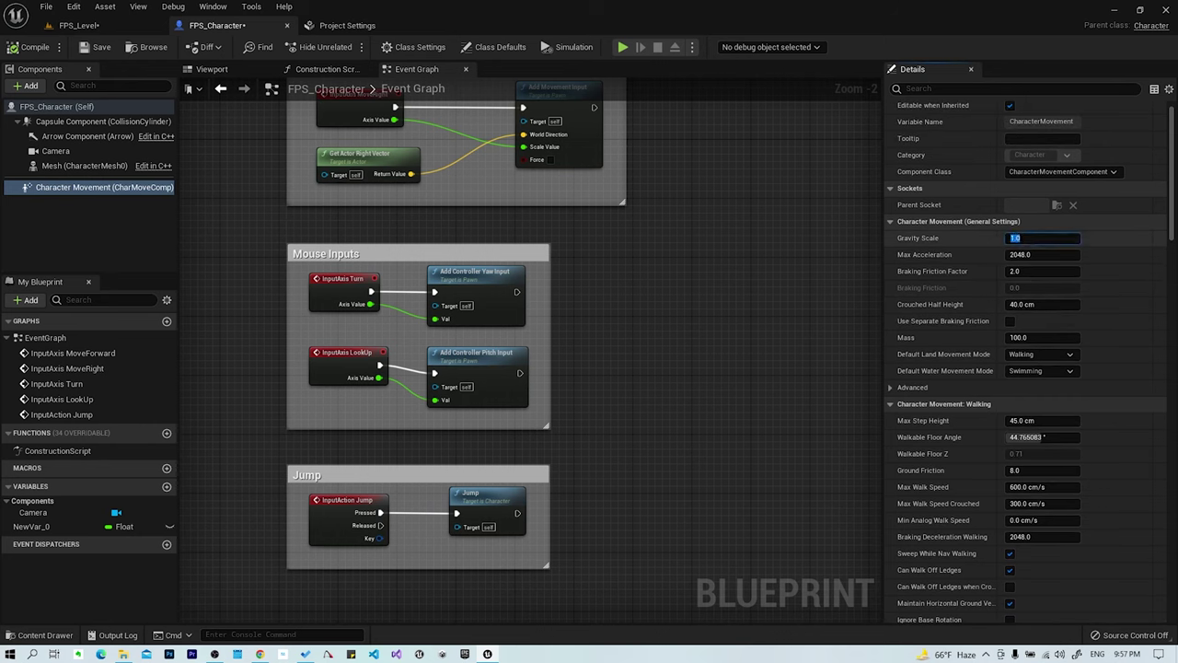
pyautogui.write('0')
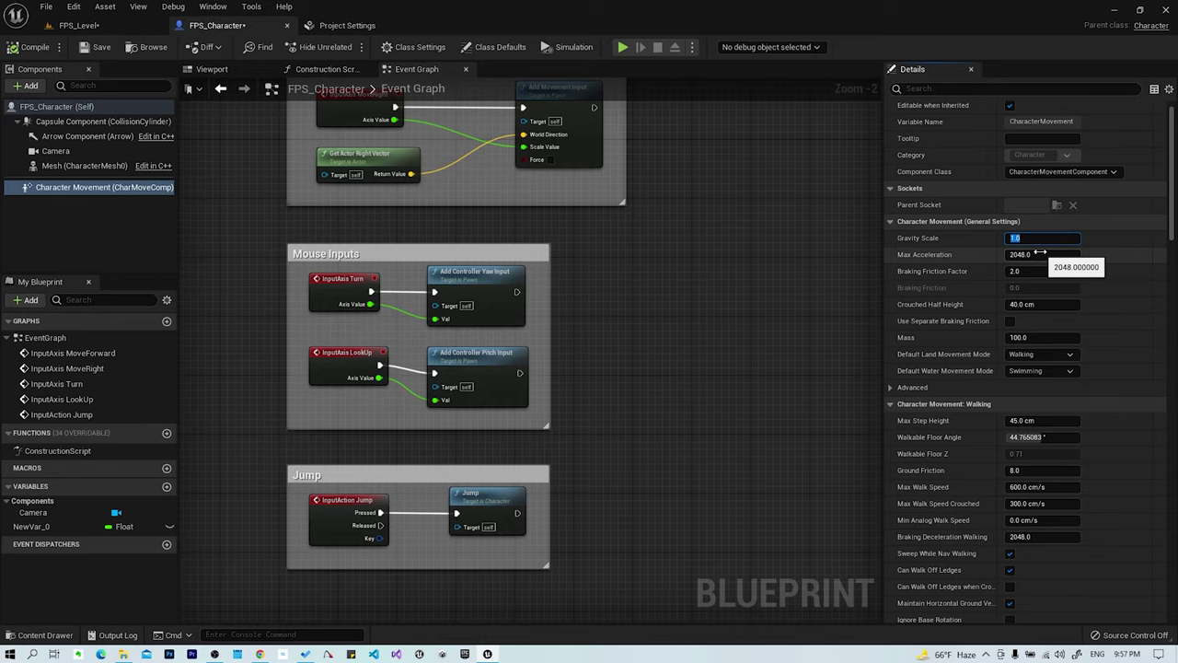
pyautogui.click(724, 310)
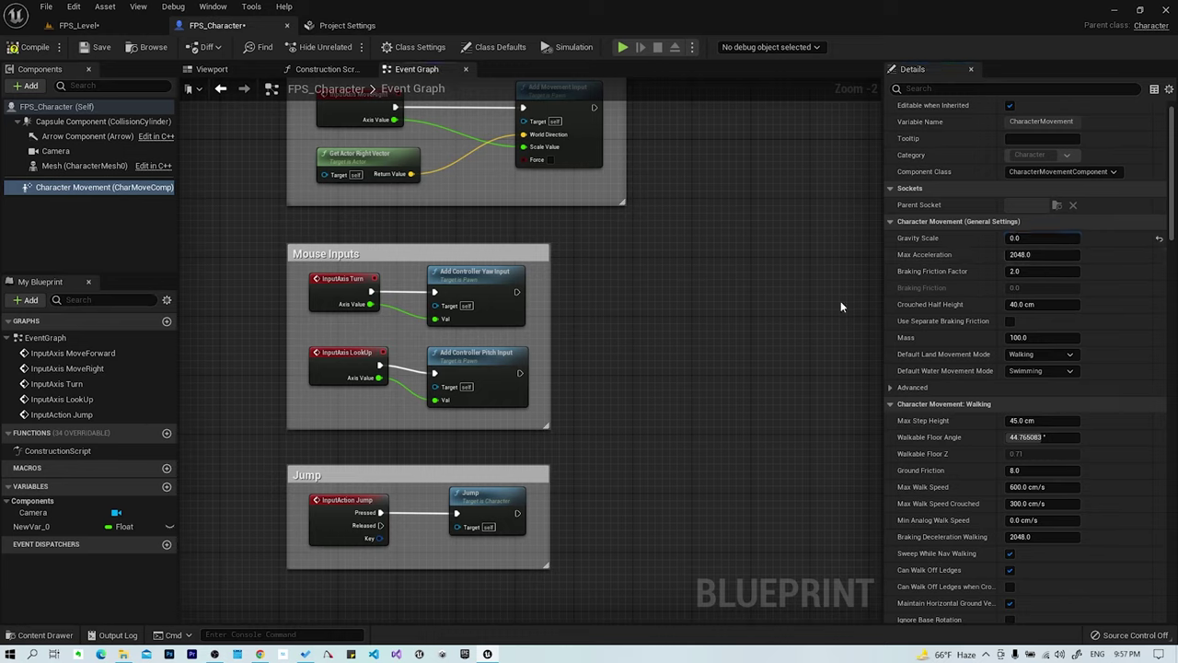
pyautogui.click(30, 47)
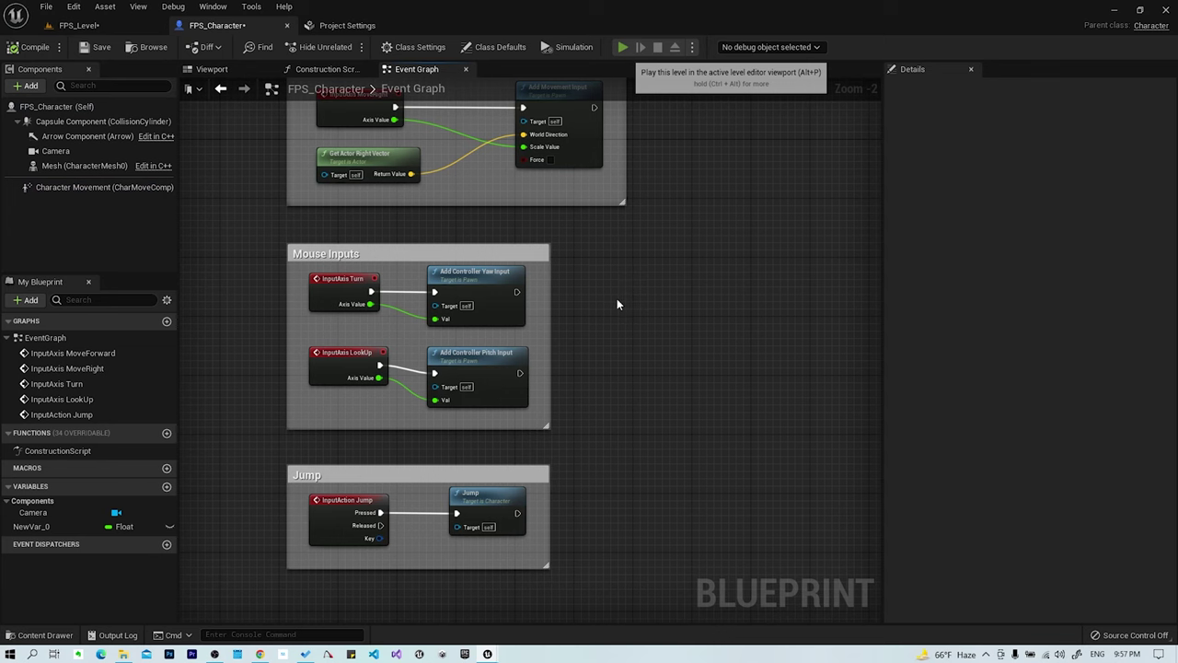
pyautogui.hotkey('alt', 'p')
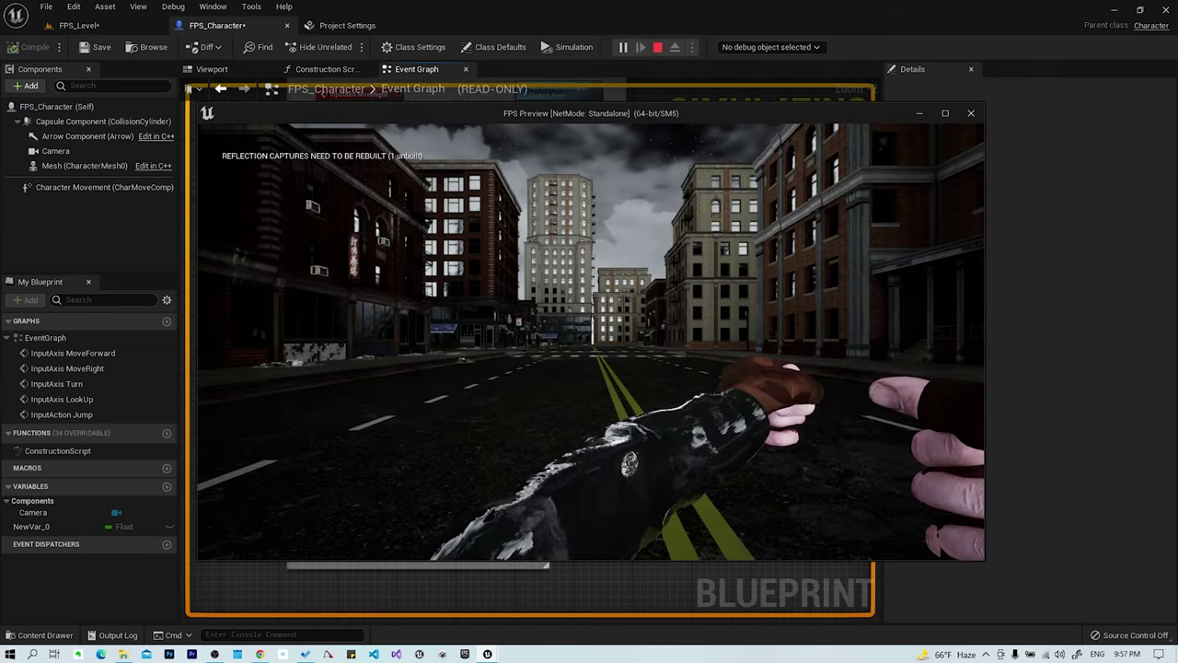
pyautogui.press('w')
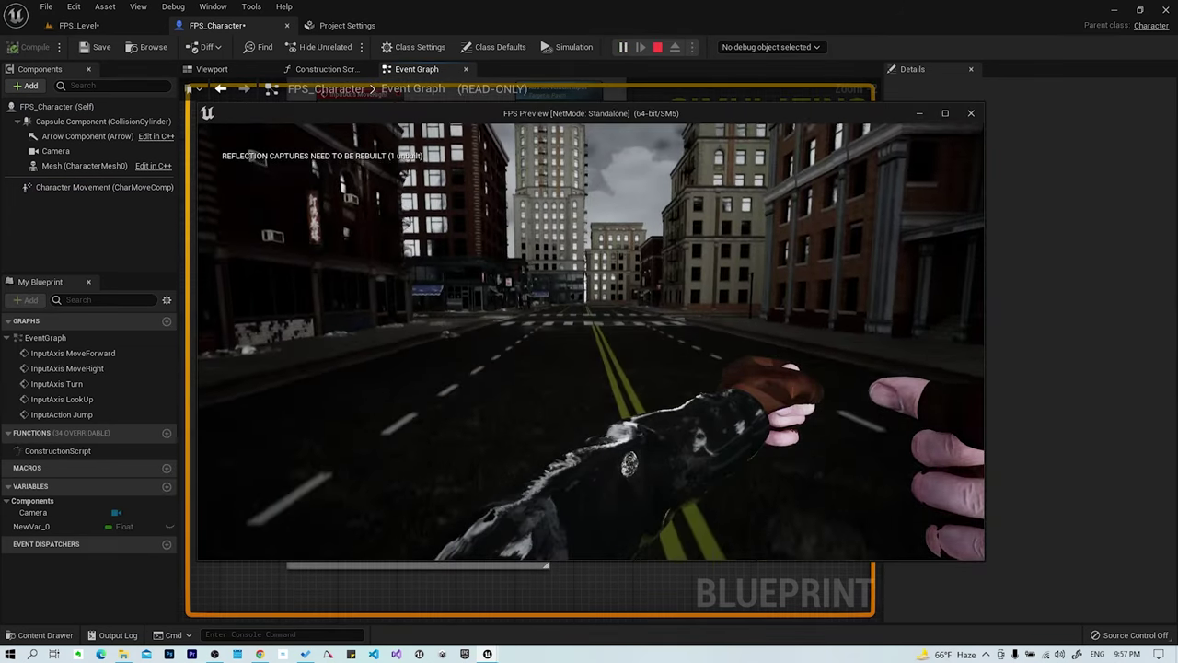
pyautogui.moveTo(592, 341)
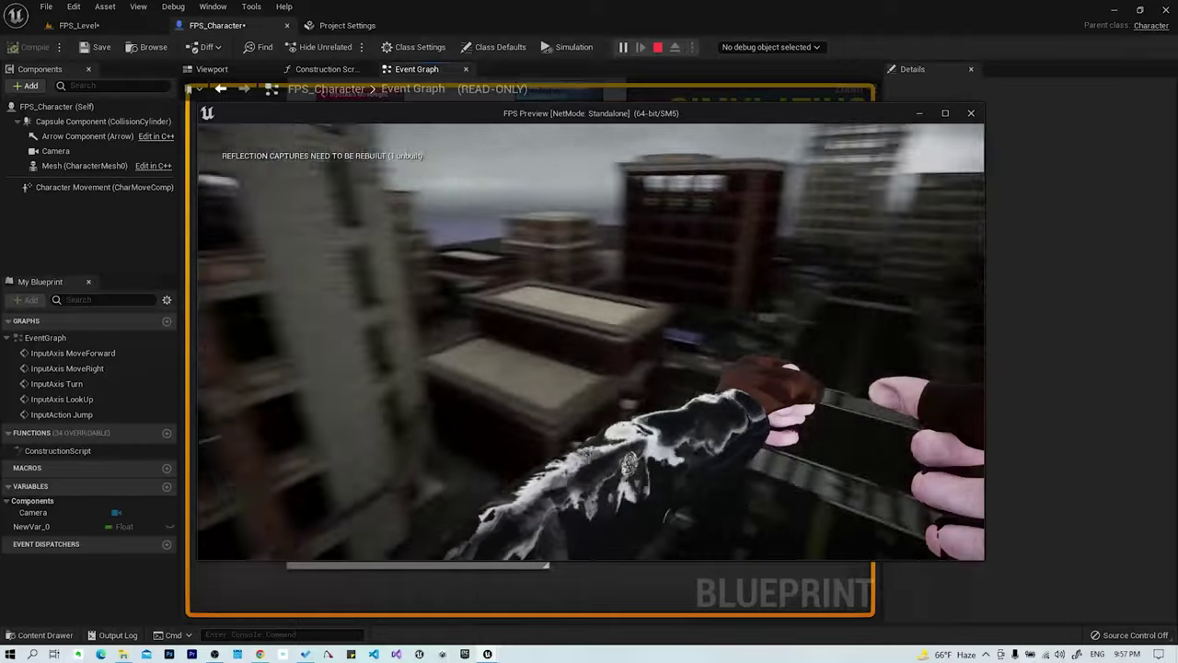
pyautogui.press('Escape')
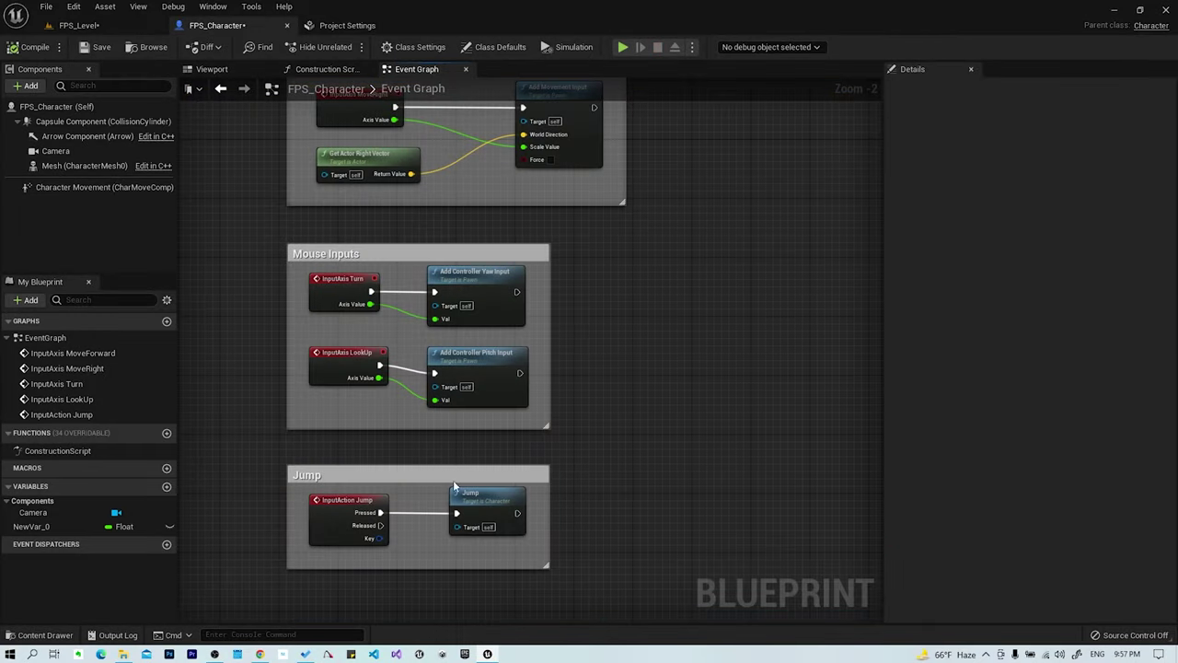
# Step: Reset Gravity Scale to 1.0, set Max Acceleration to 10000, and compile the blueprint
pyautogui.click(102, 187)
pyautogui.click(1029, 238)
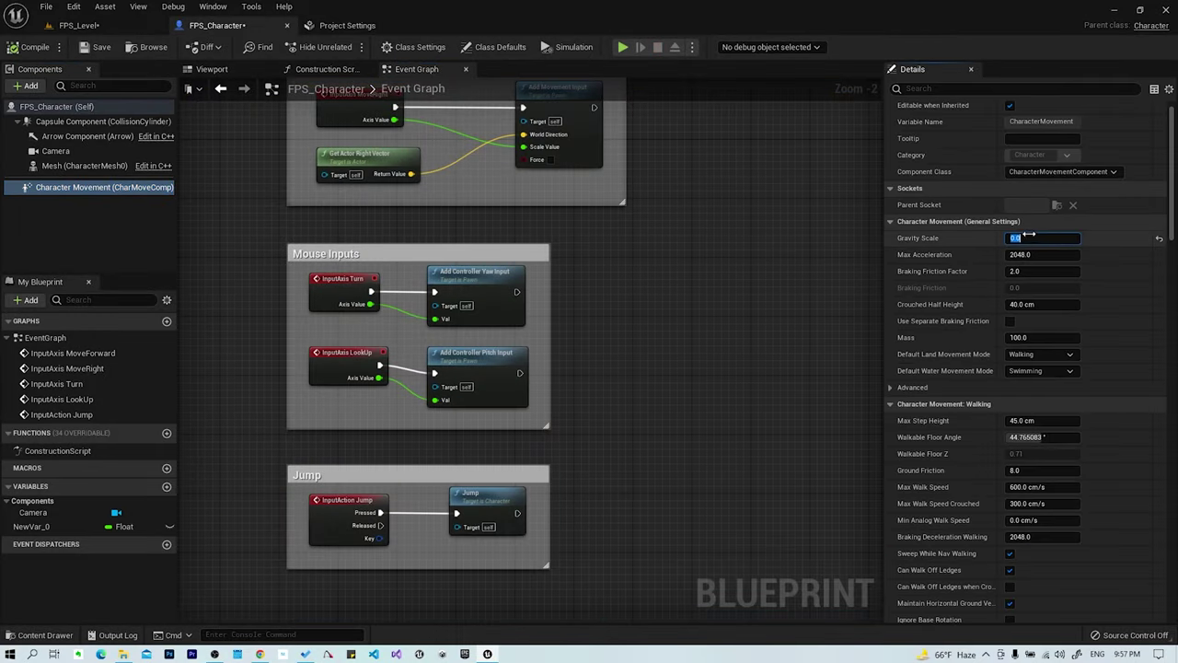
pyautogui.press('Return')
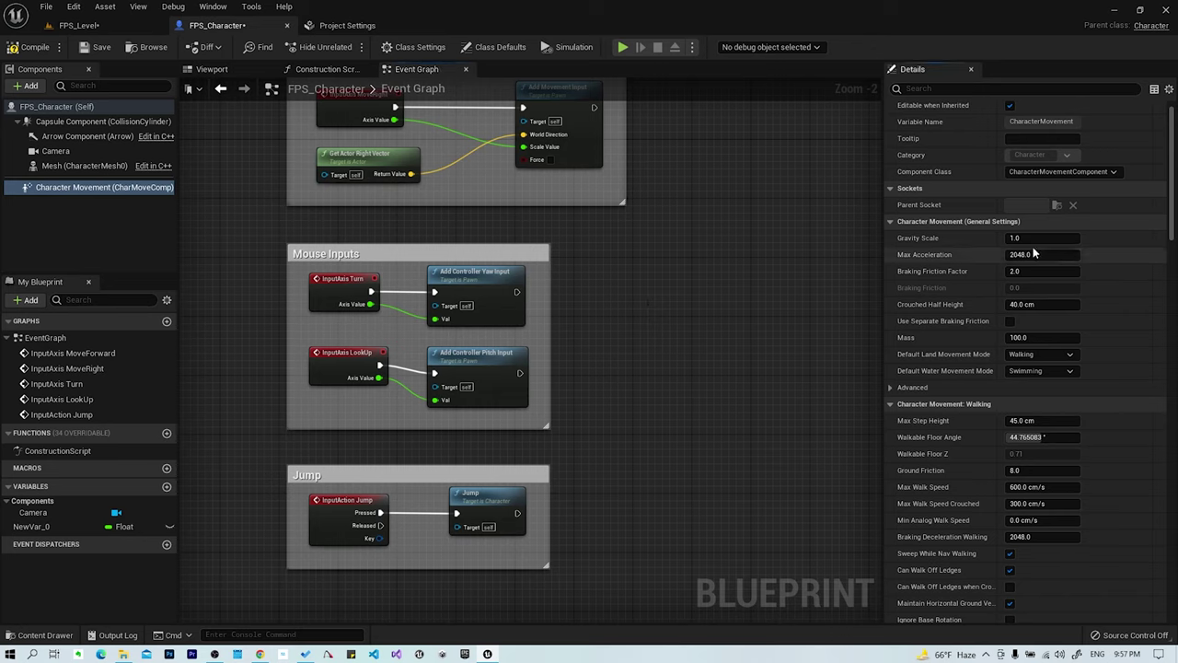
pyautogui.write('10000')
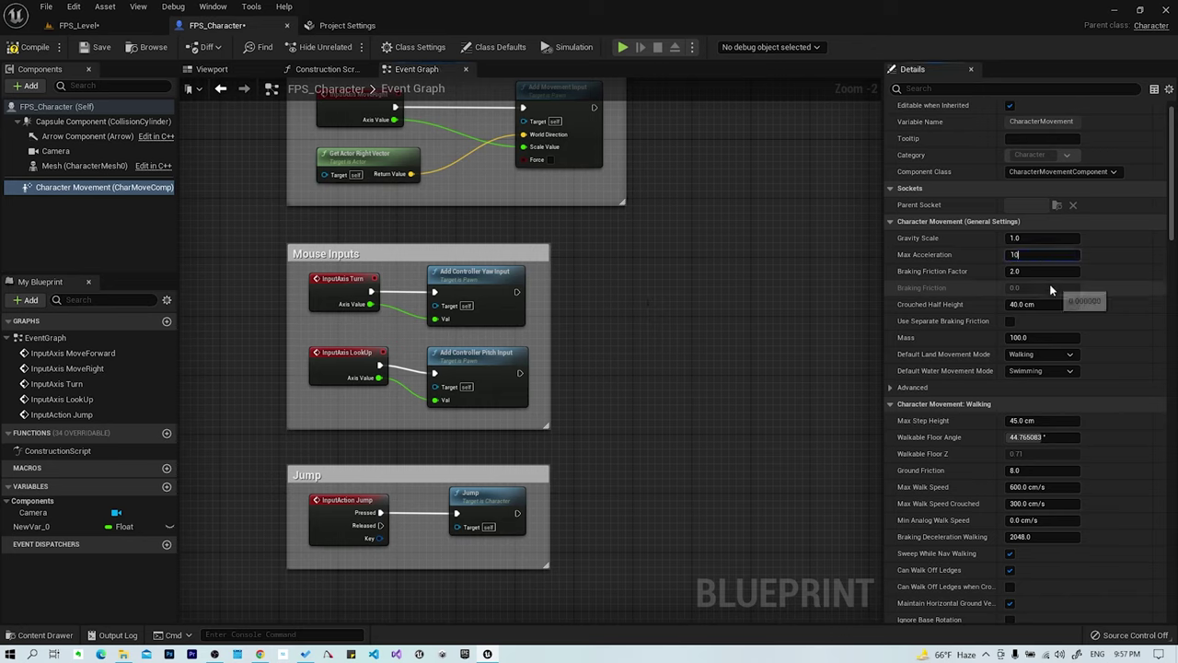
pyautogui.press('Return')
pyautogui.click(27, 47)
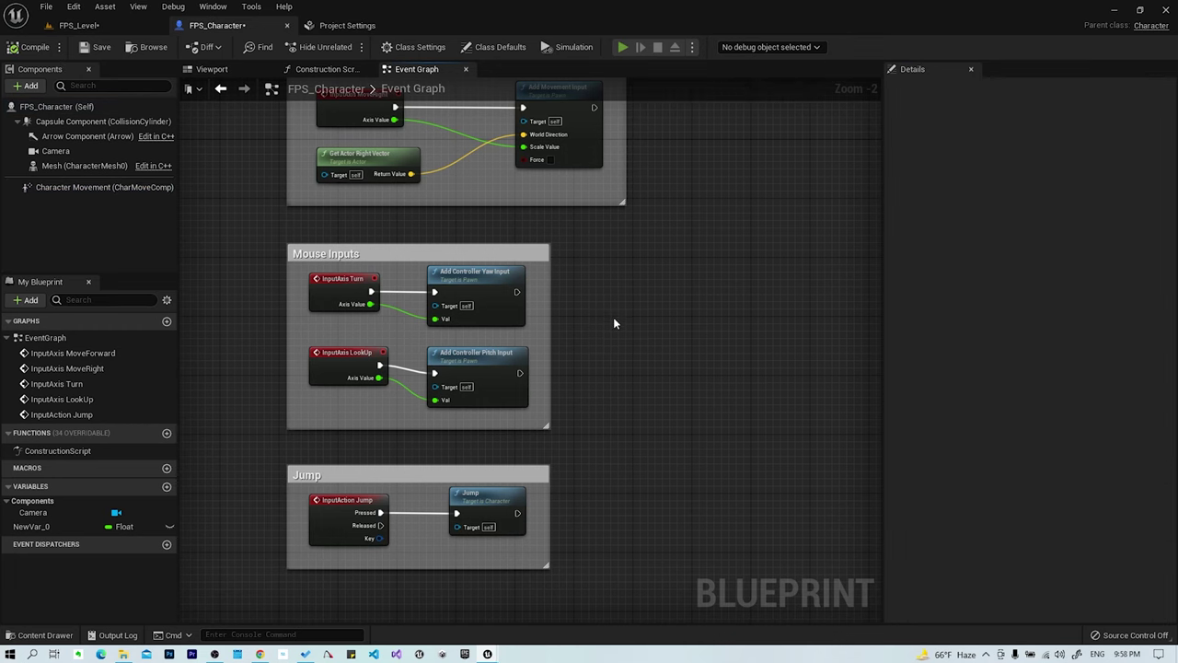
# Step: Test-play the level, then return to Character Movement's Max Acceleration field
pyautogui.hotkey('alt', 'p')
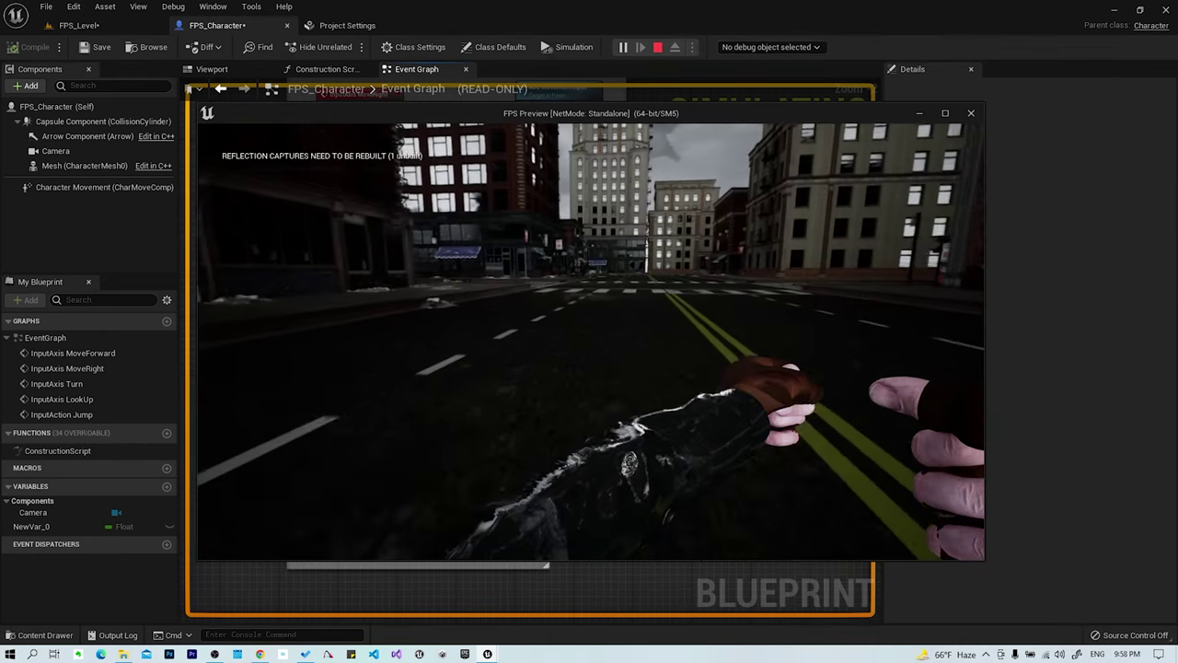
pyautogui.press('Escape')
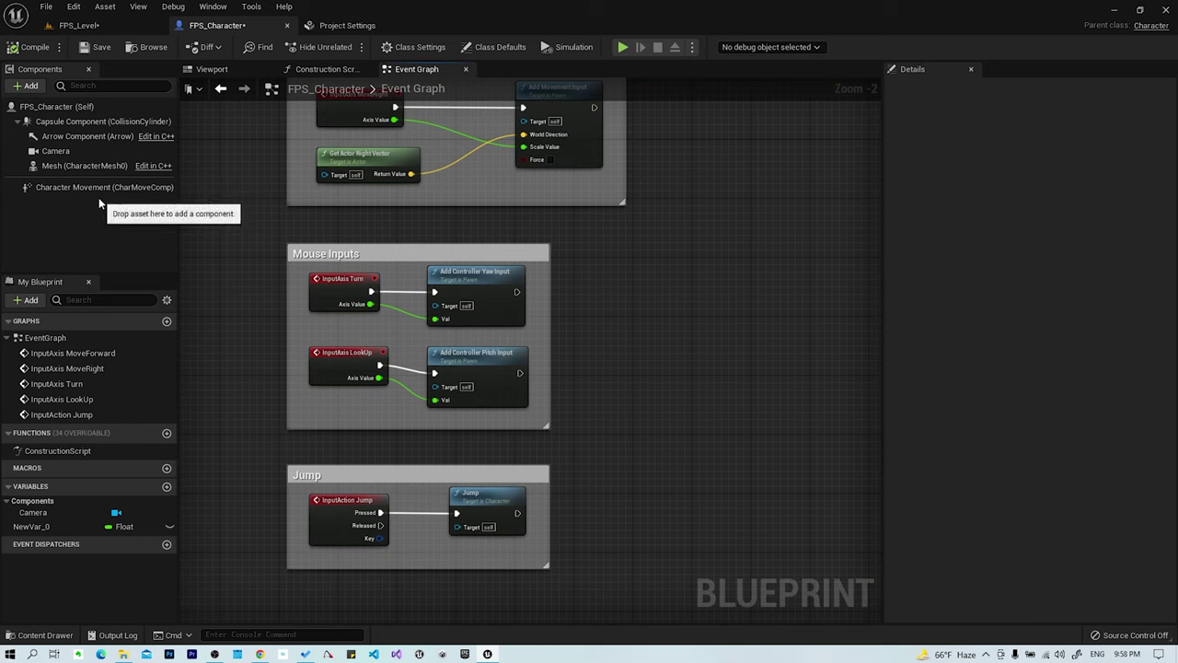
pyautogui.click(98, 189)
pyautogui.click(1024, 255)
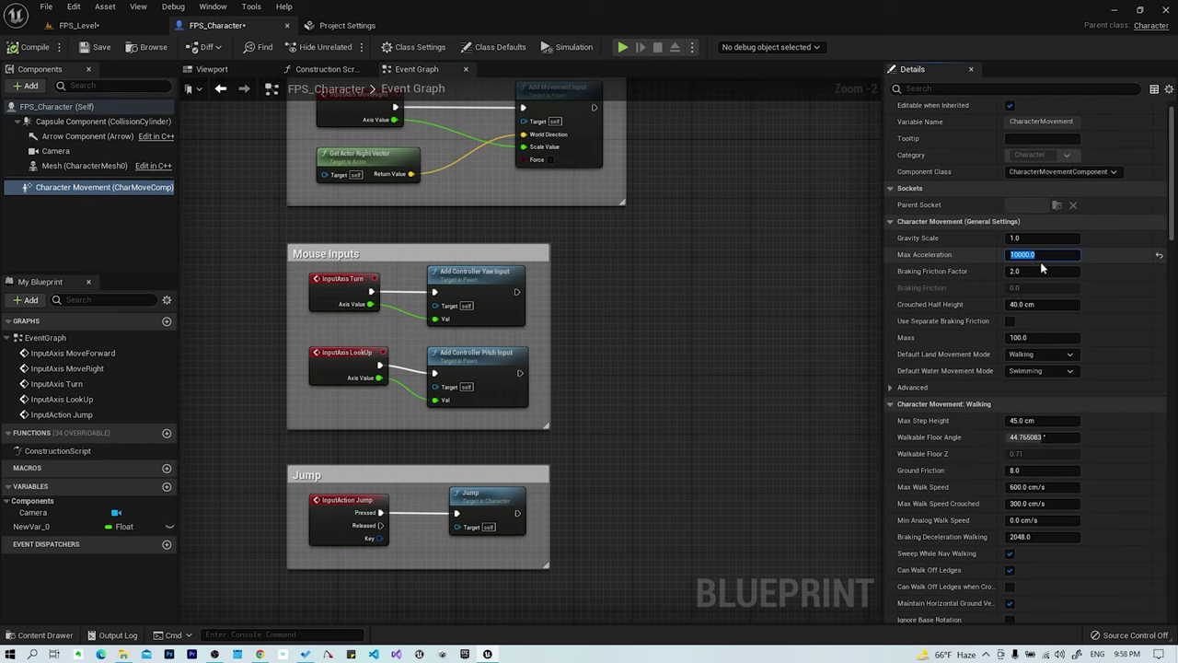
# Step: Enter 0 for Max Acceleration, compile, and end the test play
pyautogui.write('0')
pyautogui.press('Return')
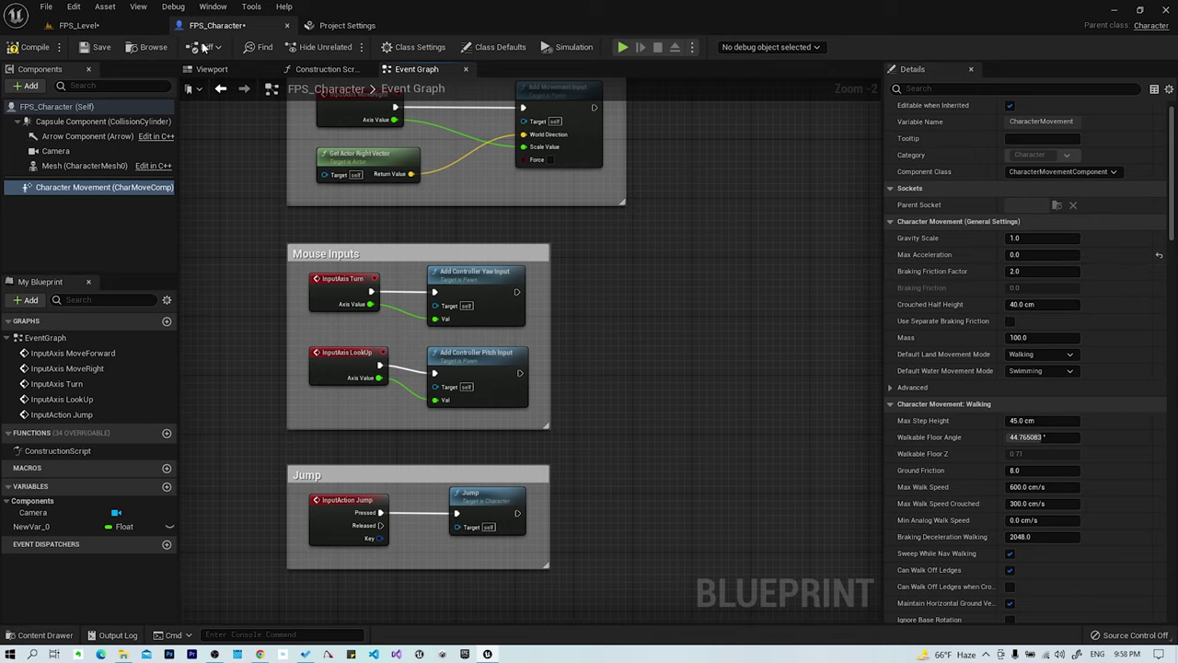
pyautogui.click(35, 47)
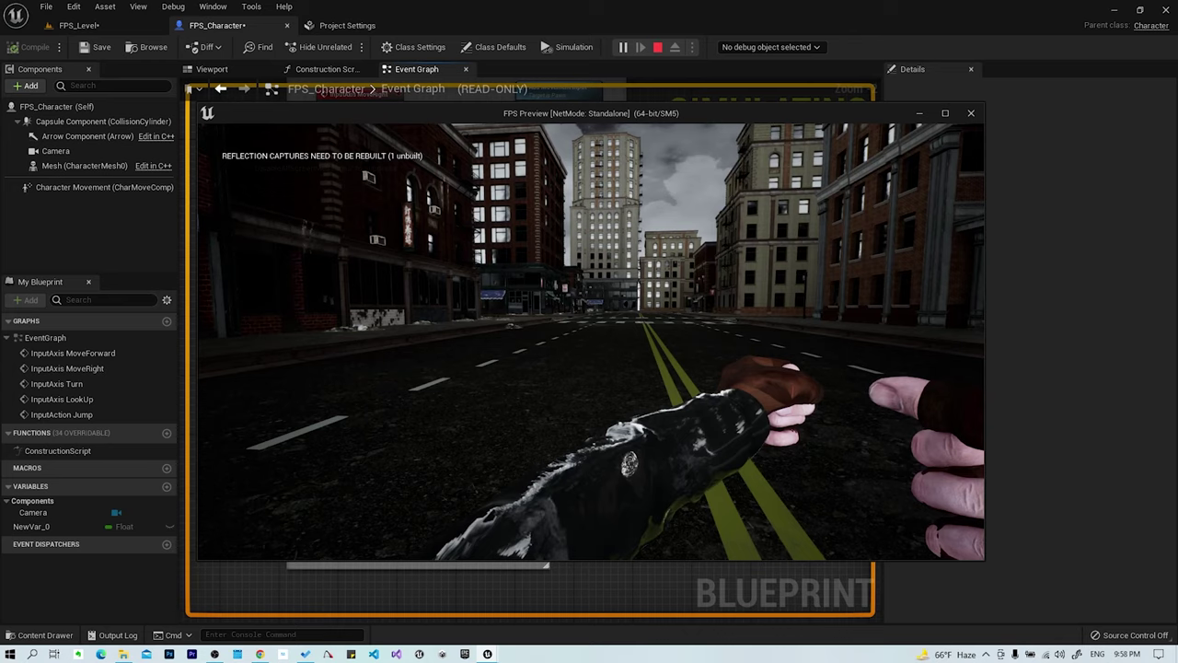
pyautogui.press('Escape')
pyautogui.click(82, 187)
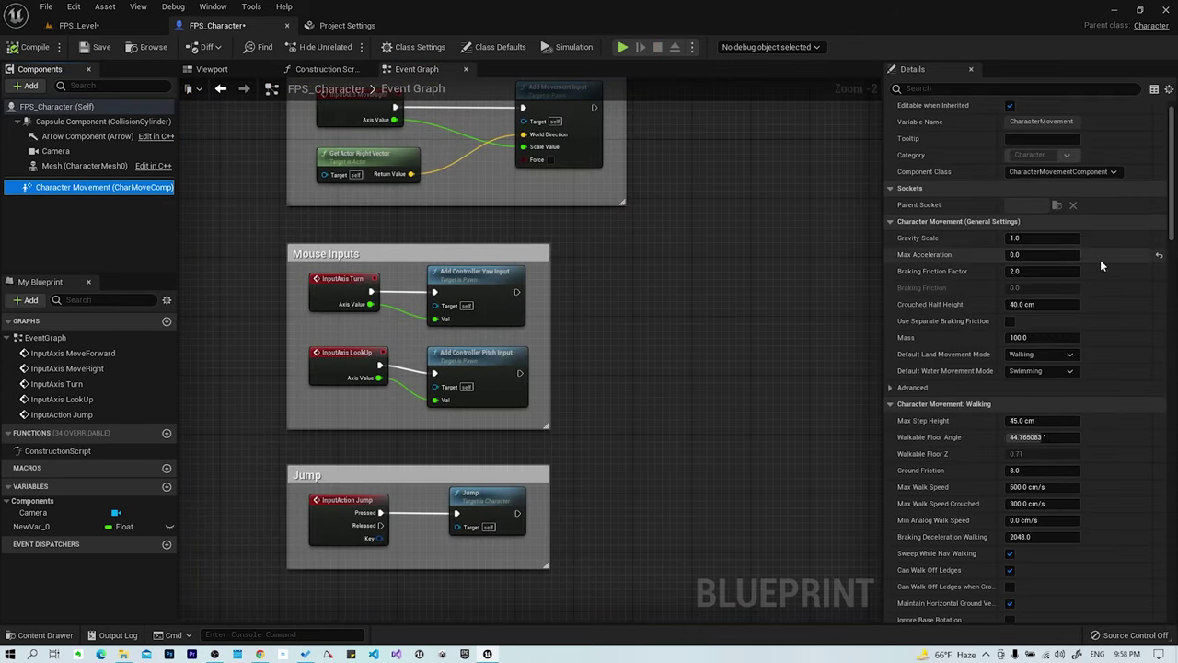
# Step: Enter 2048 in the Max Acceleration field and click away to commit it
pyautogui.click(1045, 255)
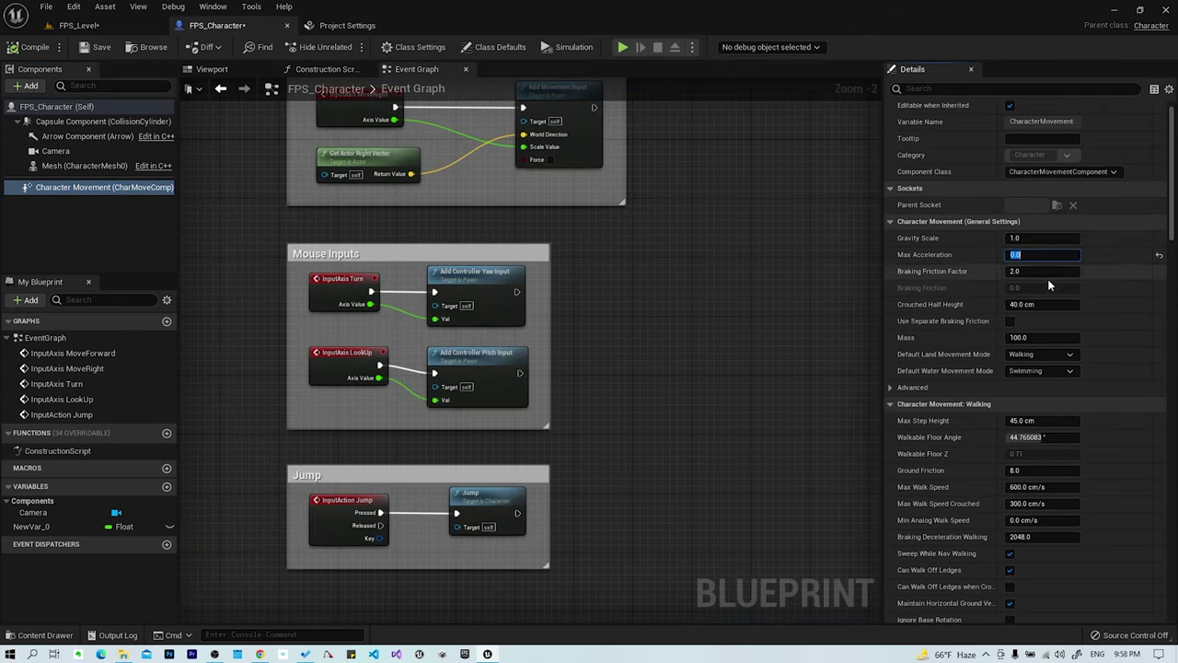
pyautogui.write('2048')
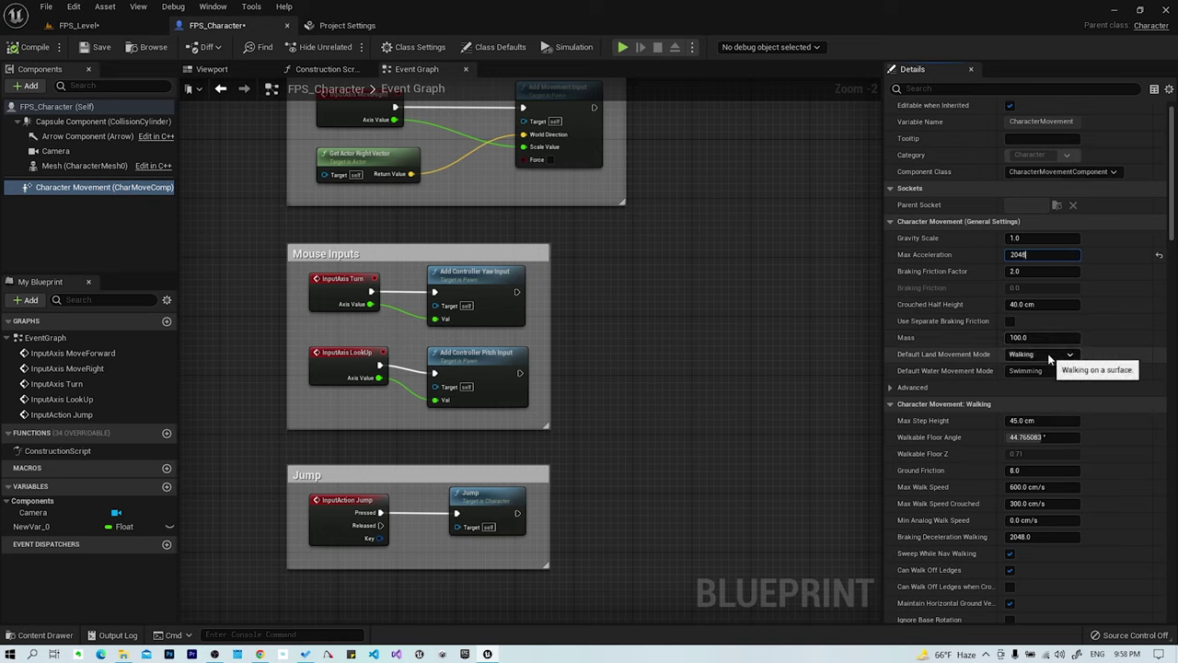
pyautogui.click(829, 360)
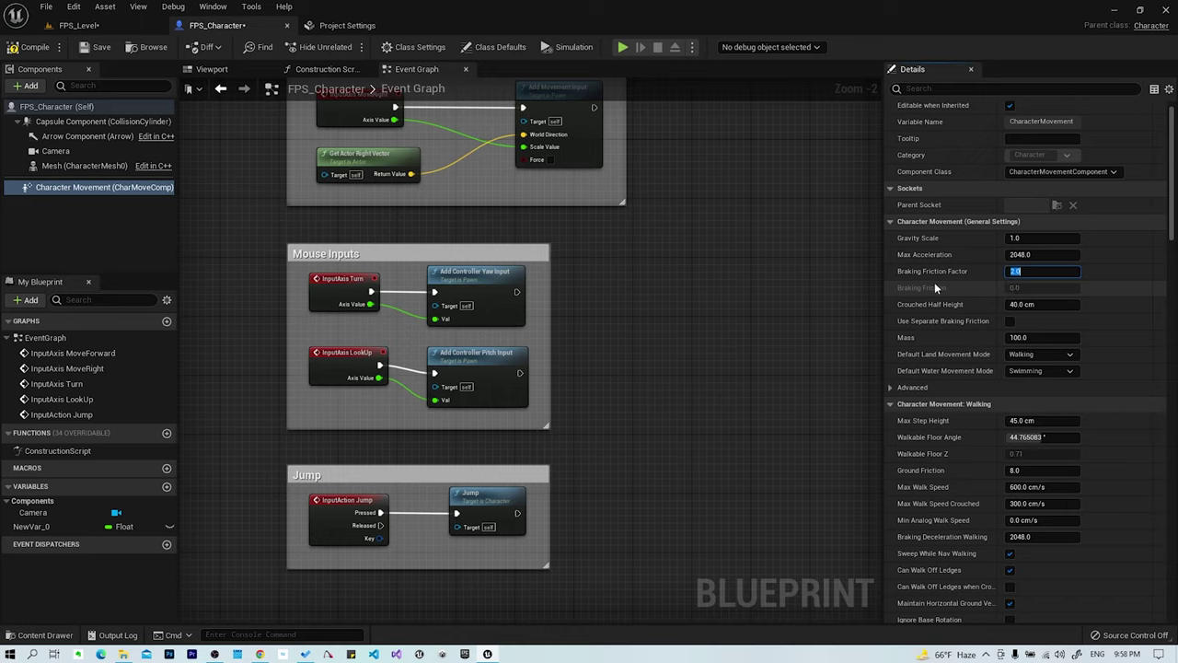
# Step: Set Braking Friction Factor to 0 and compile the blueprint
pyautogui.write('0')
pyautogui.click(655, 231)
pyautogui.click(35, 47)
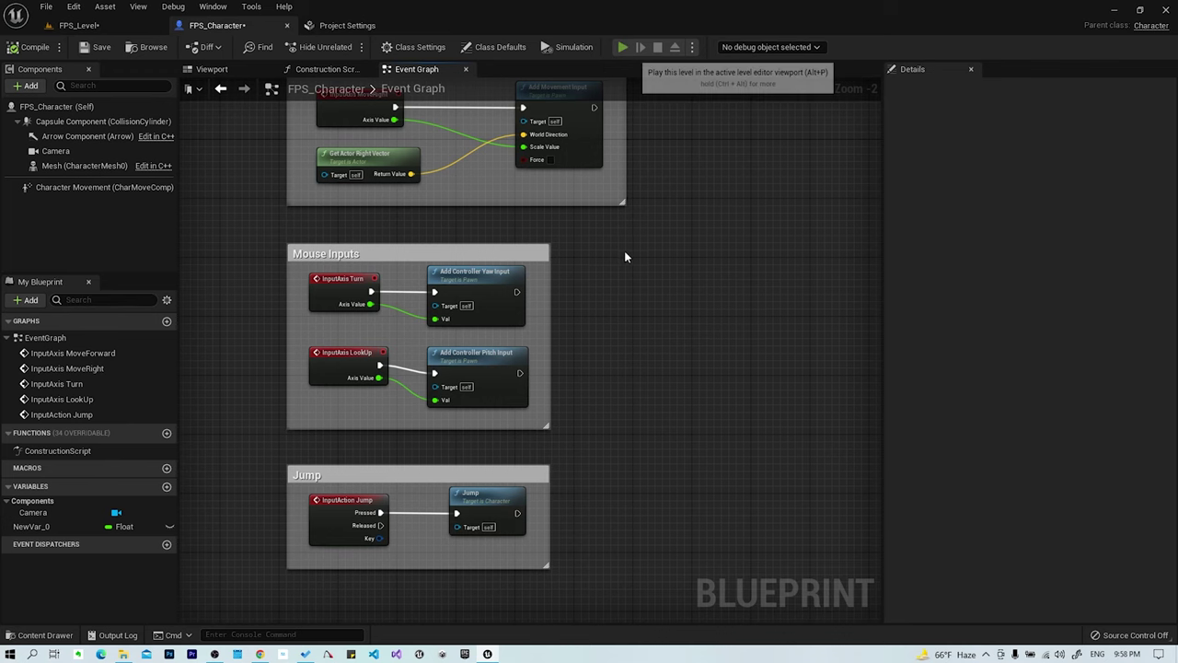
# Step: Test-play walking forward down the street, then reselect Character Movement
pyautogui.hotkey('alt', 'p')
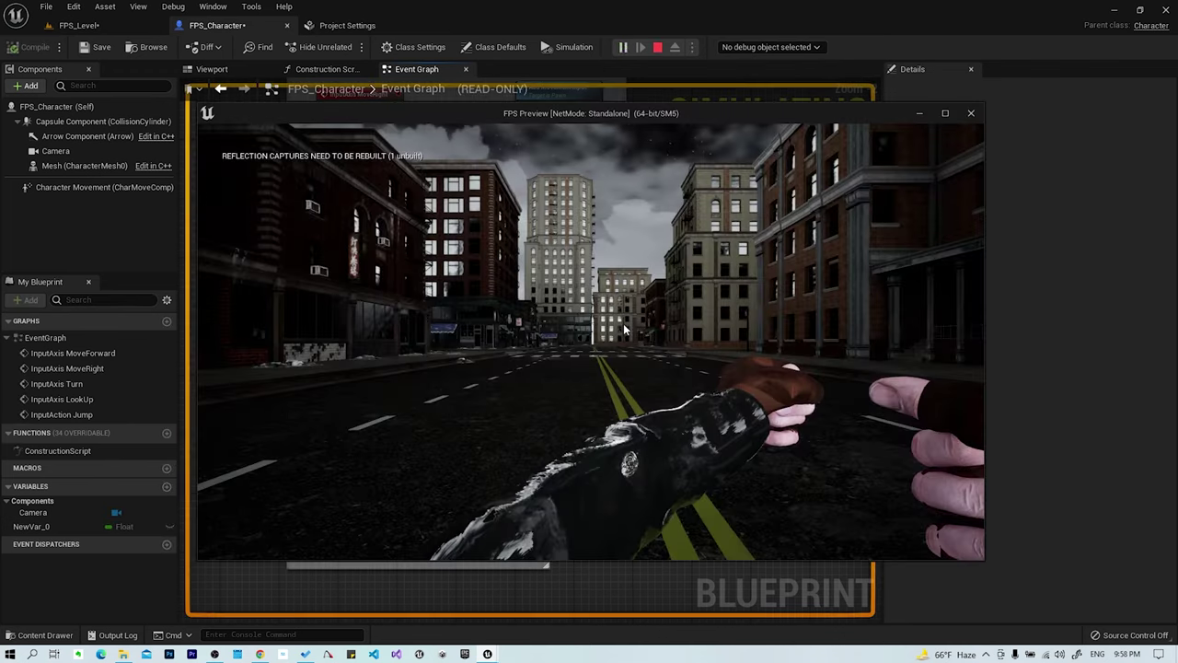
pyautogui.press('w')
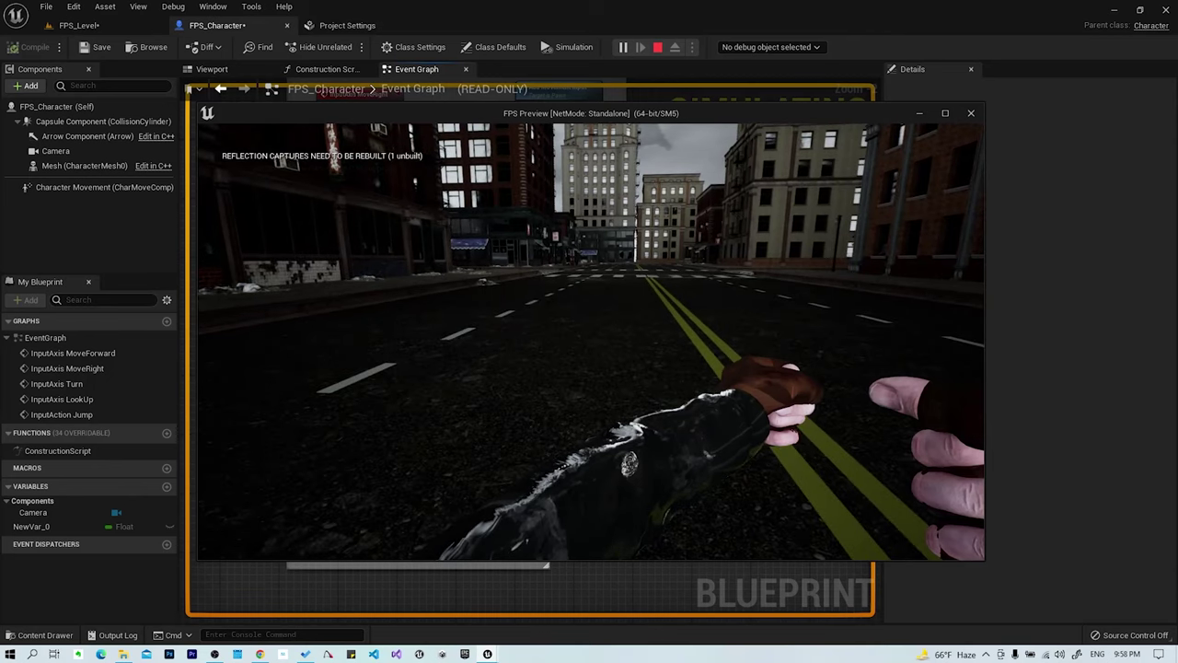
pyautogui.press('w')
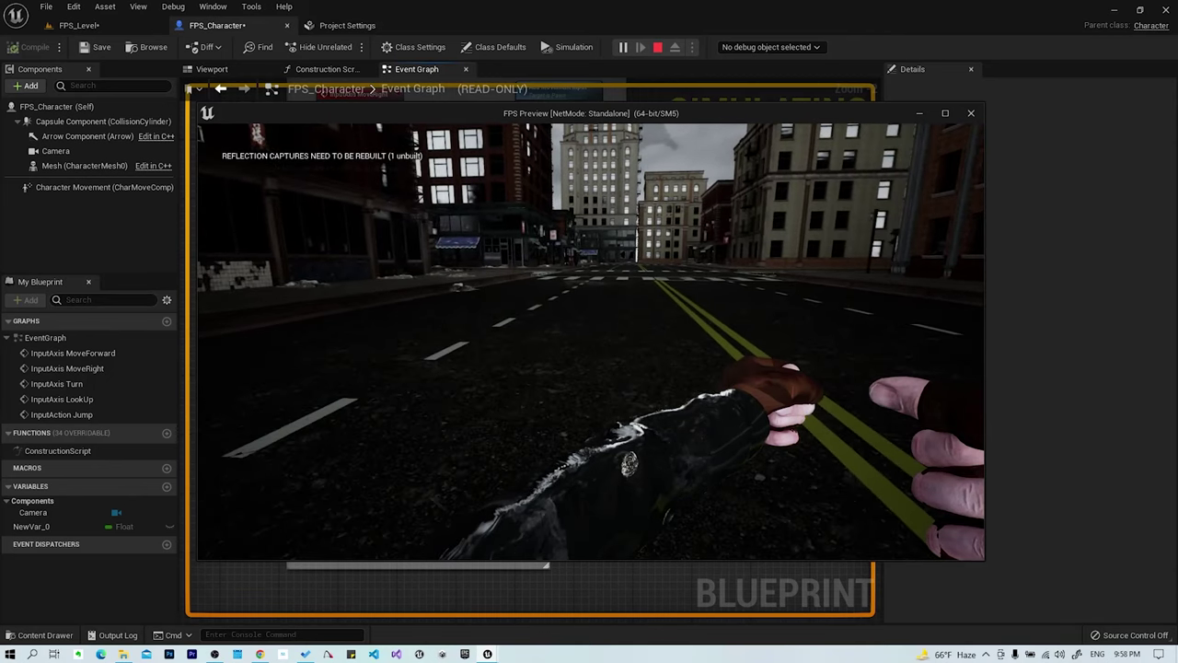
pyautogui.press('Escape')
pyautogui.click(66, 189)
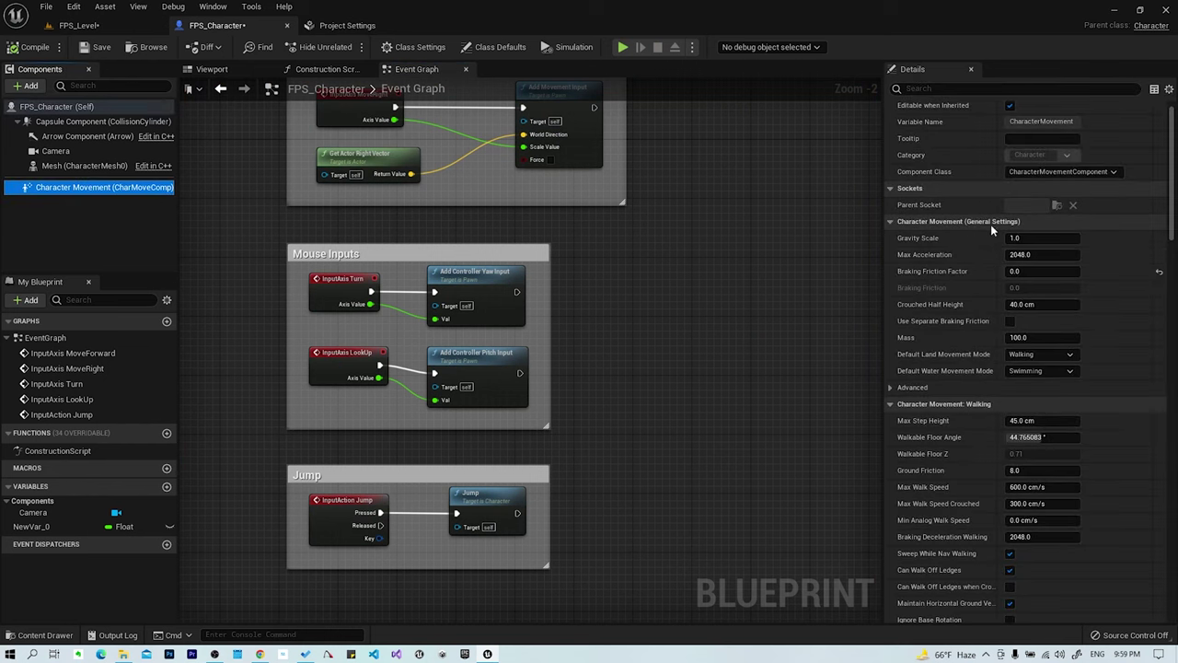
# Step: Set Braking Friction Factor to 10 and compile the blueprint
pyautogui.click(1022, 271)
pyautogui.write('10')
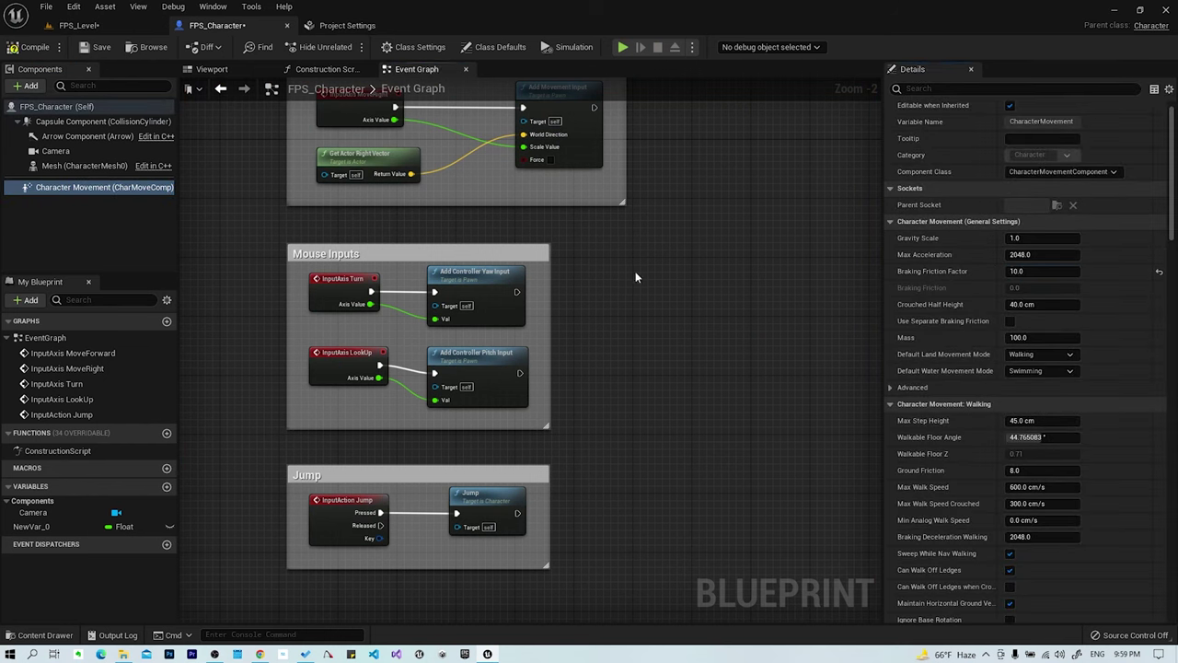
pyautogui.click(27, 85)
pyautogui.press('Escape')
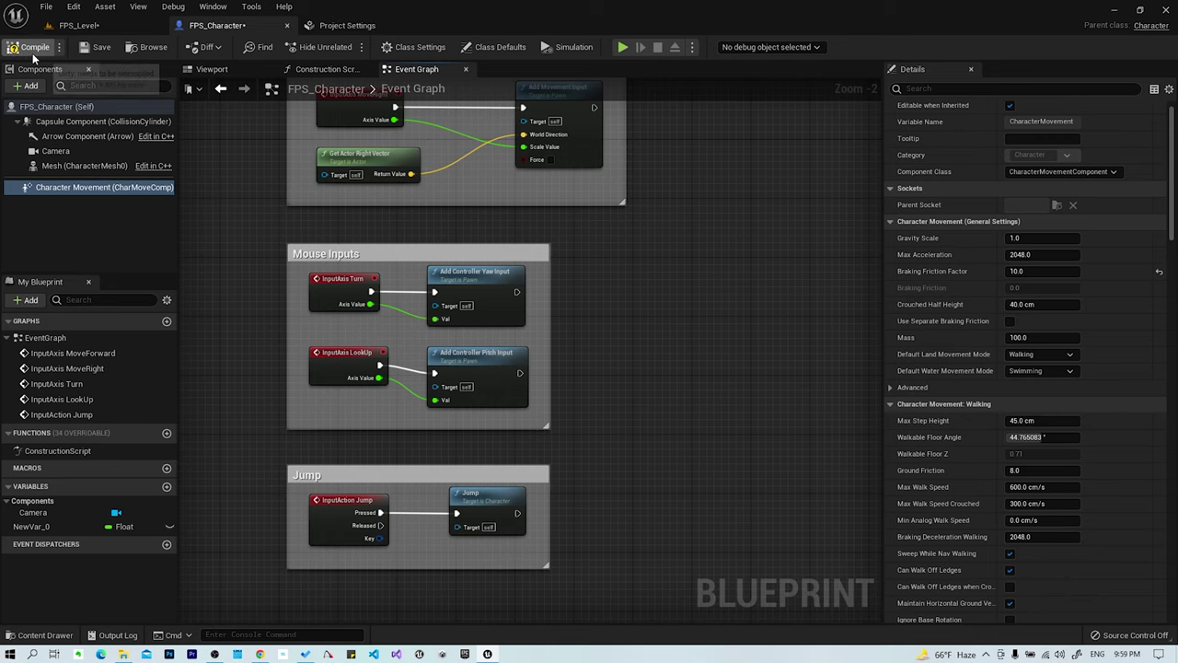
pyautogui.click(406, 104)
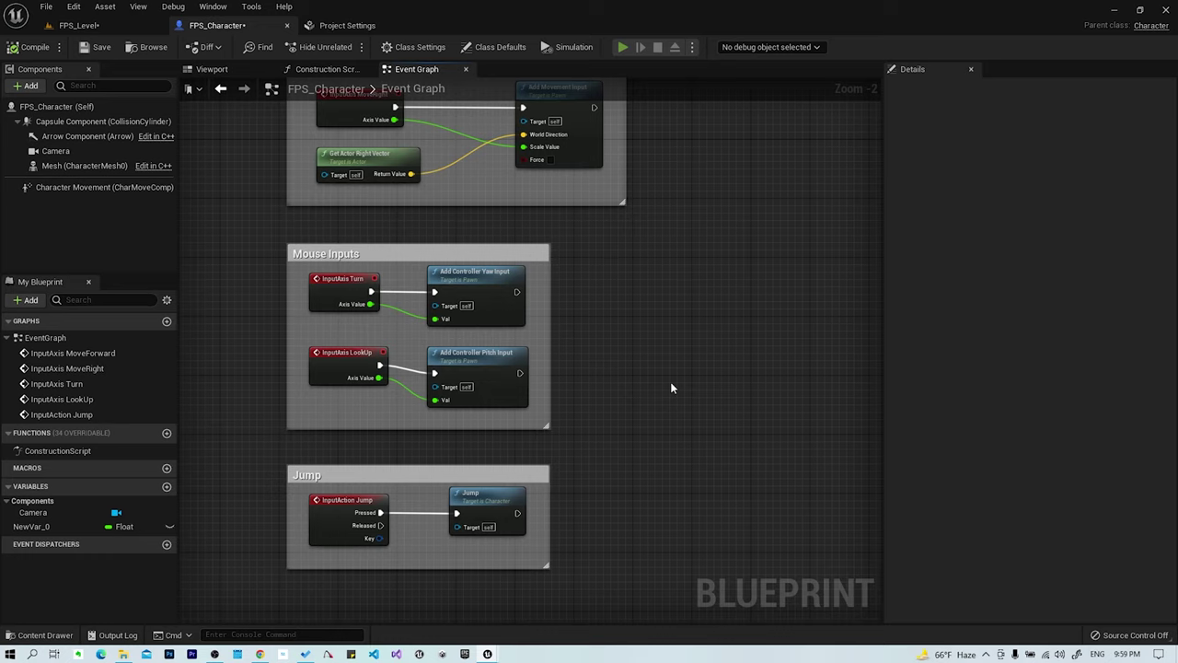
# Step: Walk the character along the street in the preview, then close it and reselect Character Movement
pyautogui.press('w')
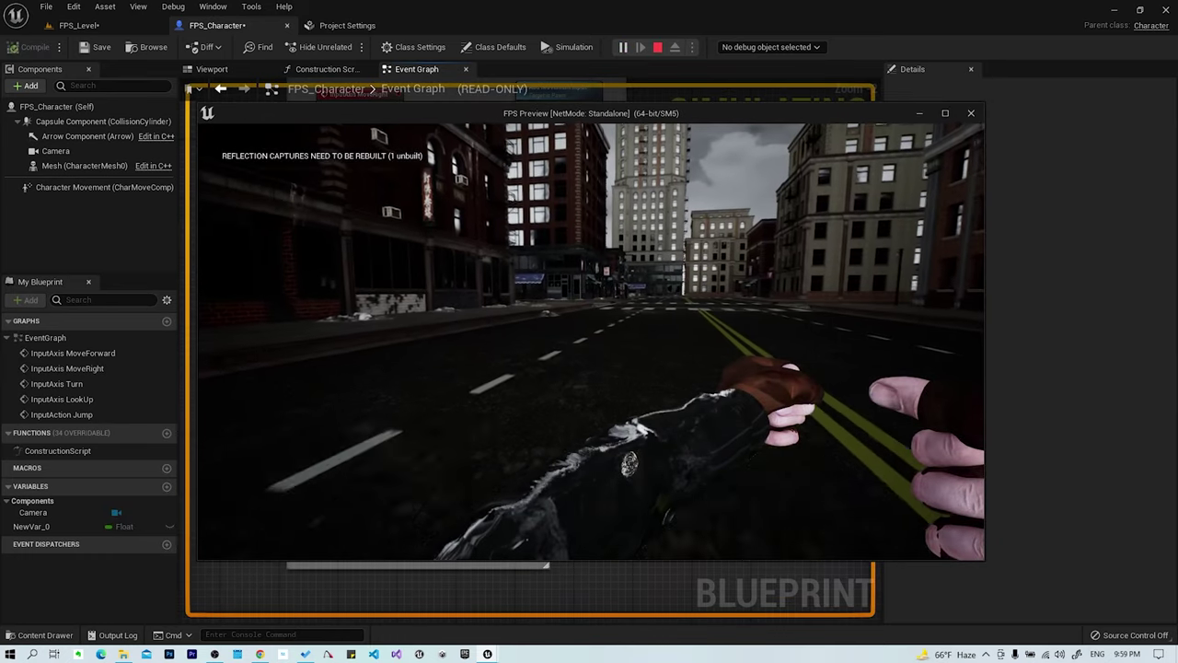
pyautogui.press('w')
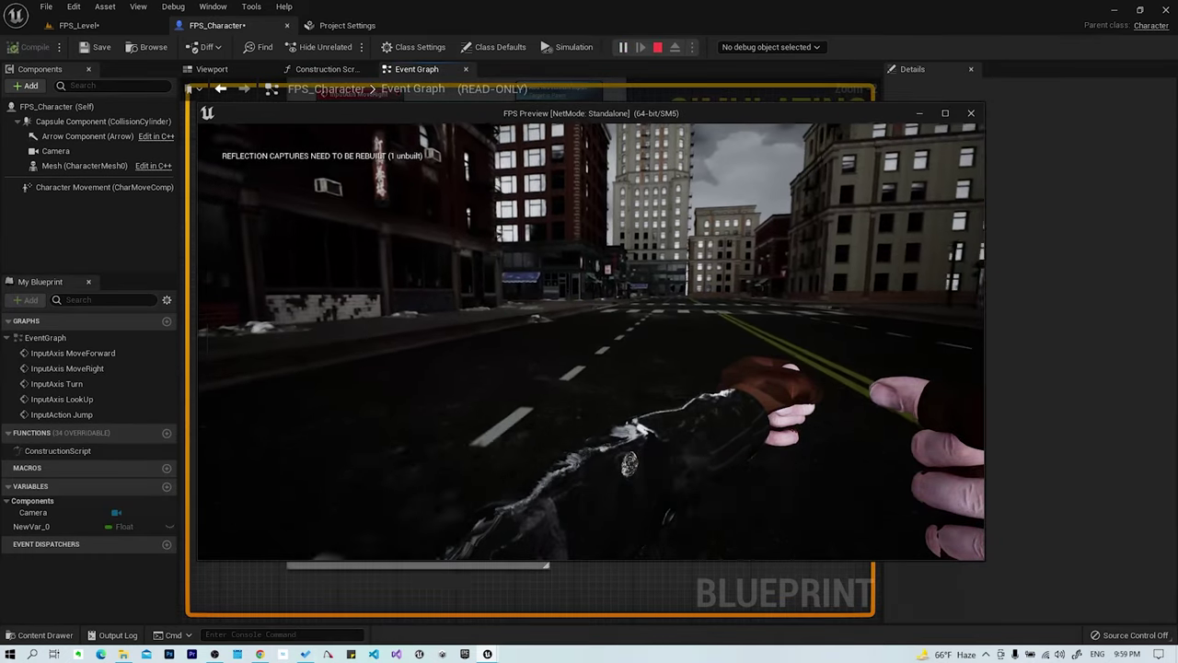
pyautogui.press('Escape')
pyautogui.click(92, 187)
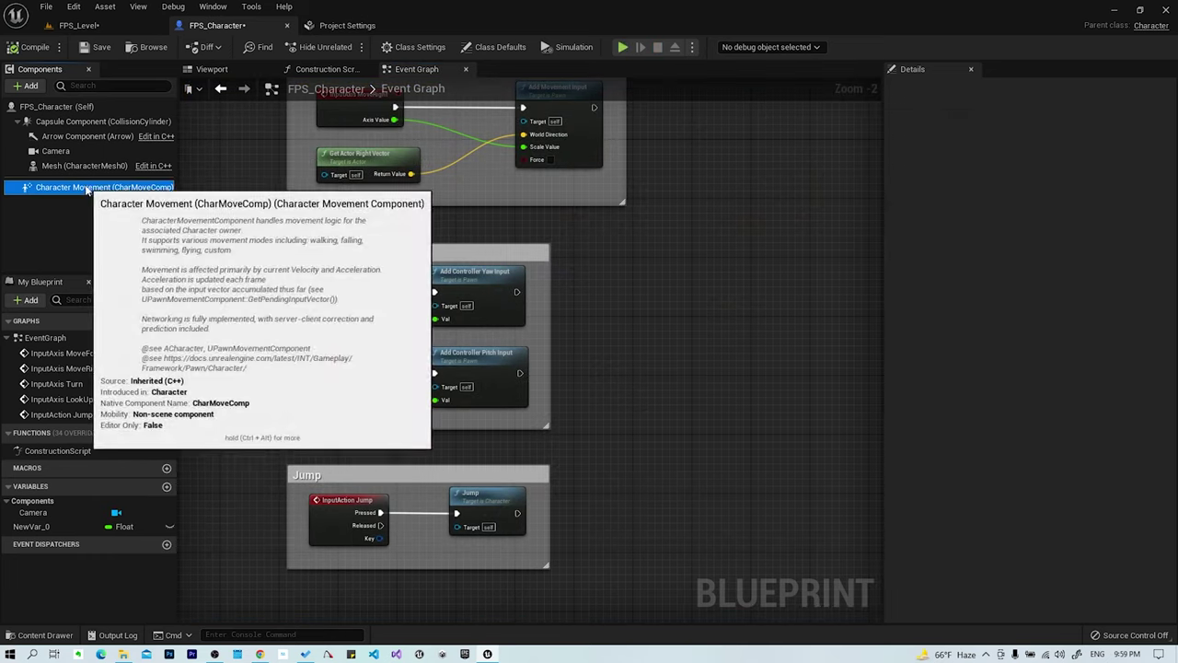
# Step: Lower Braking Friction Factor to 2
pyautogui.click(1019, 271)
pyautogui.write('2')
pyautogui.press('Return')
pyautogui.scroll(-1, 1014, 288)
pyautogui.scroll(-1, 1015, 288)
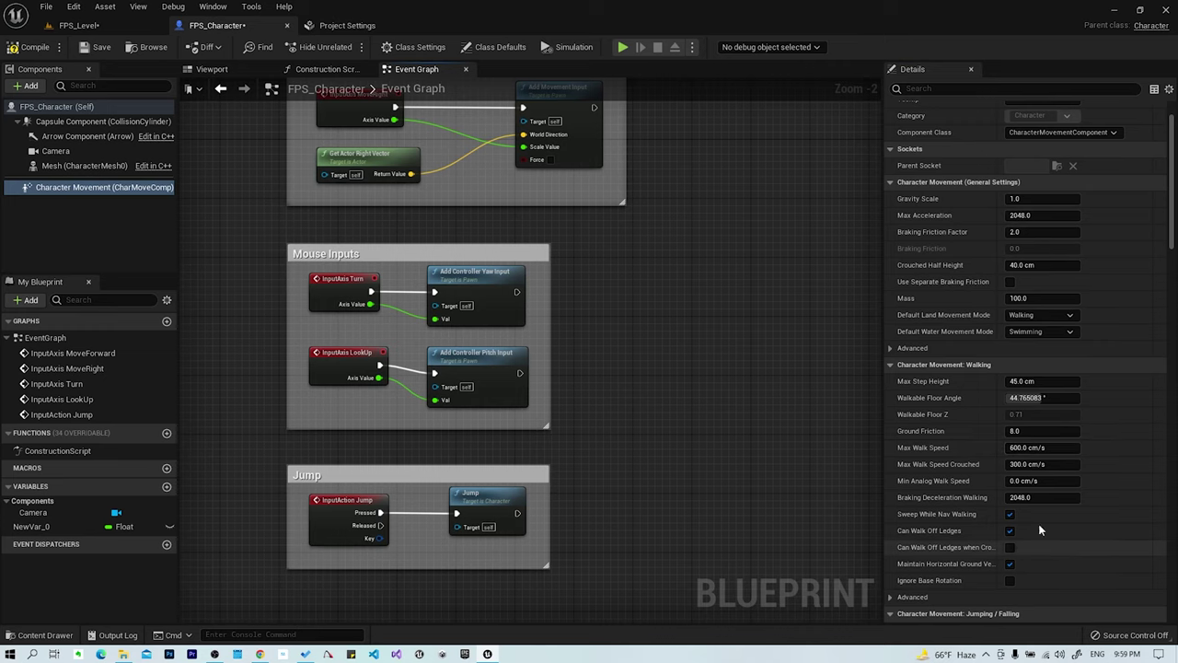
# Step: Inspect Mass and Walkable Floor Angle without changing them, then return to FPS_Level
pyautogui.click(1031, 297)
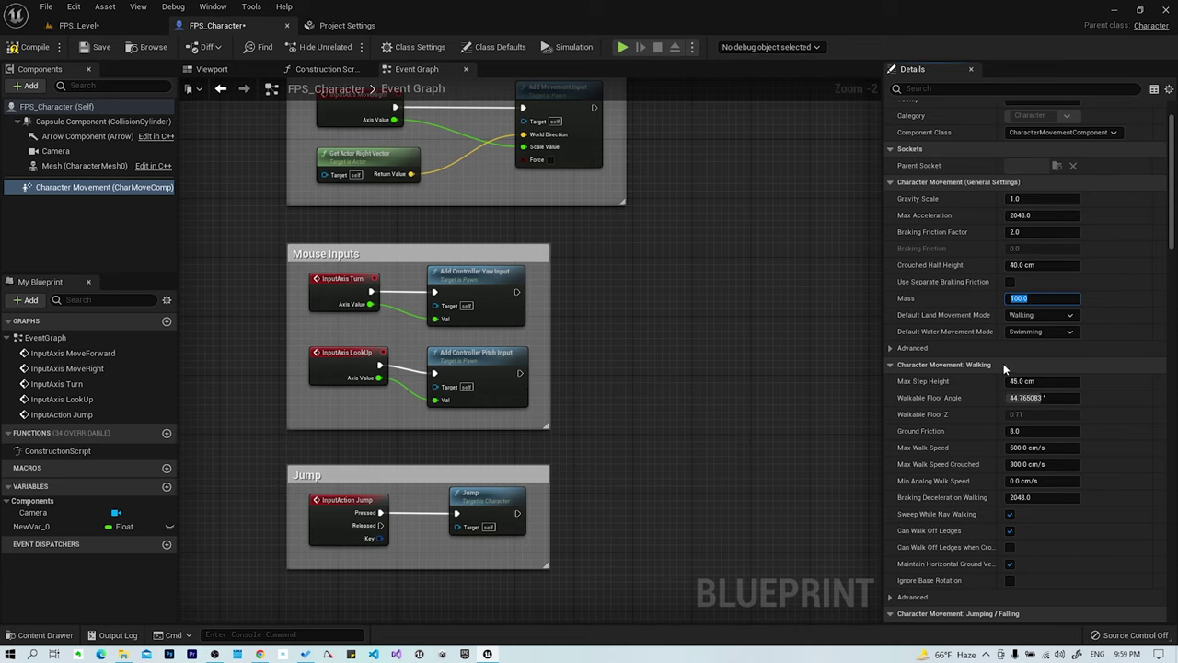
pyautogui.click(805, 409)
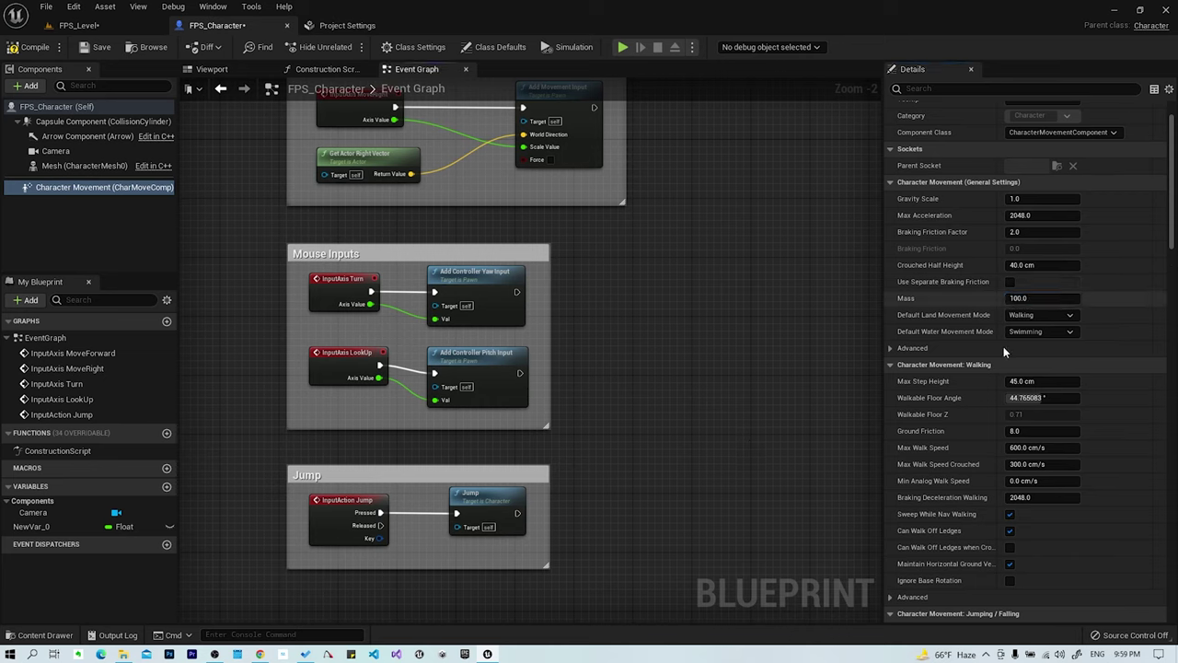
pyautogui.scroll(-1, 1004, 346)
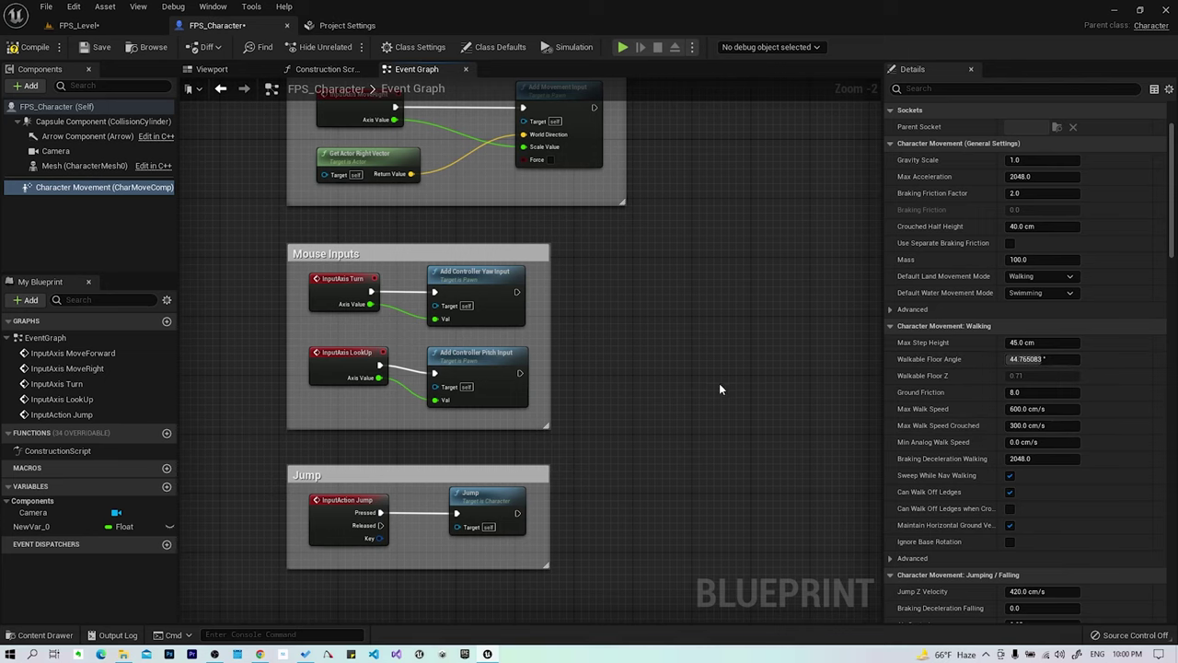
pyautogui.moveTo(936, 366)
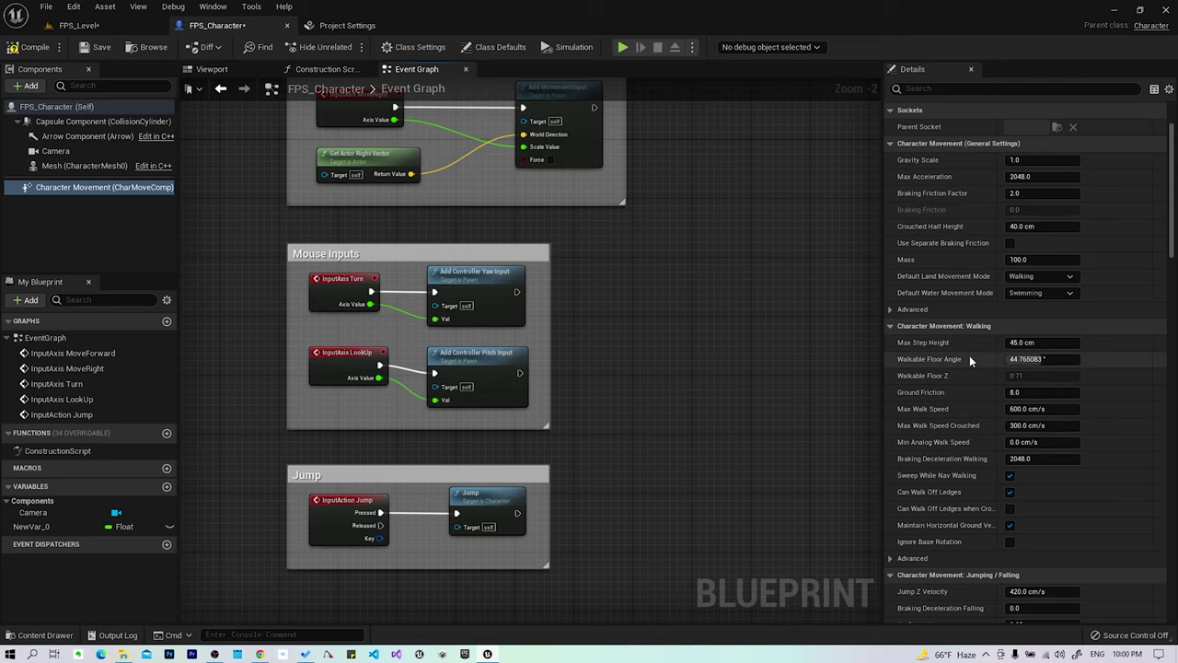
pyautogui.click(65, 28)
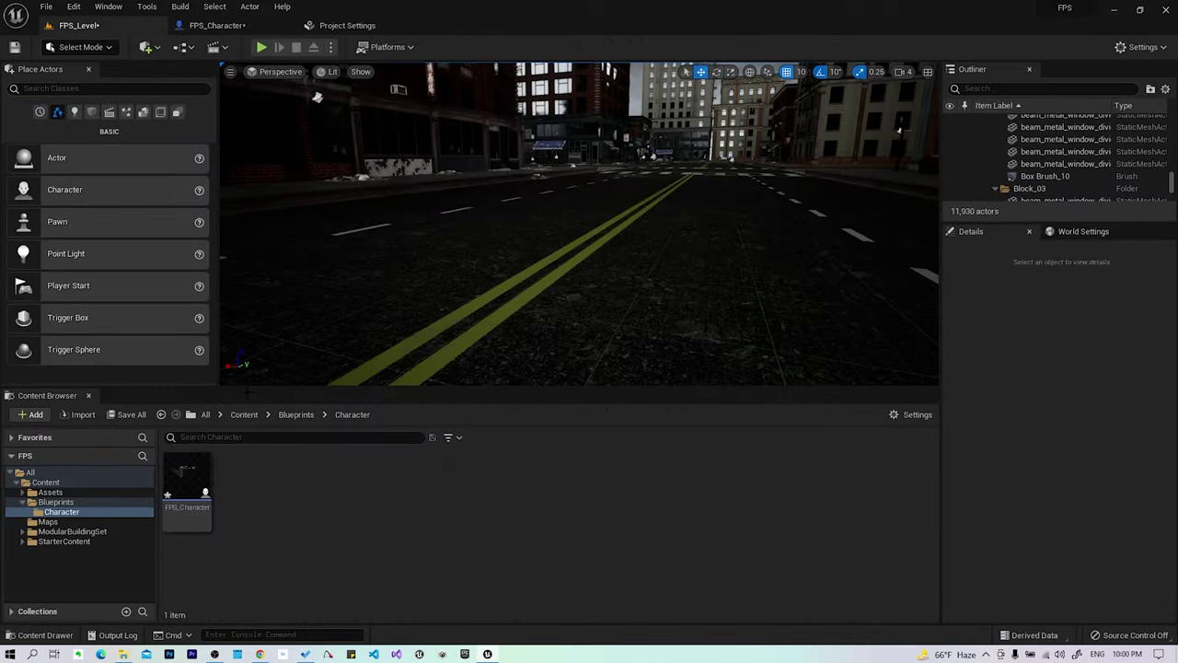
# Step: Place a Shape_TriPyramid from StarterContent > Shapes into the street
pyautogui.moveTo(317, 96); pyautogui.dragTo(663, 190, button='right')
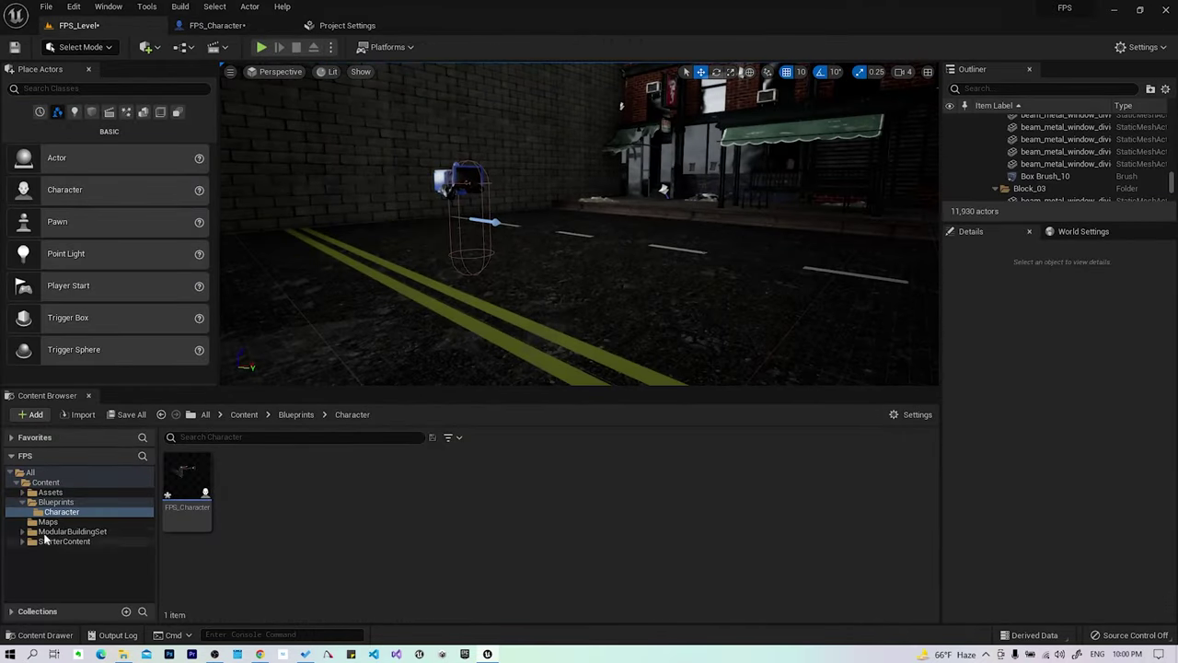
pyautogui.click(23, 542)
pyautogui.scroll(-2, 76, 562)
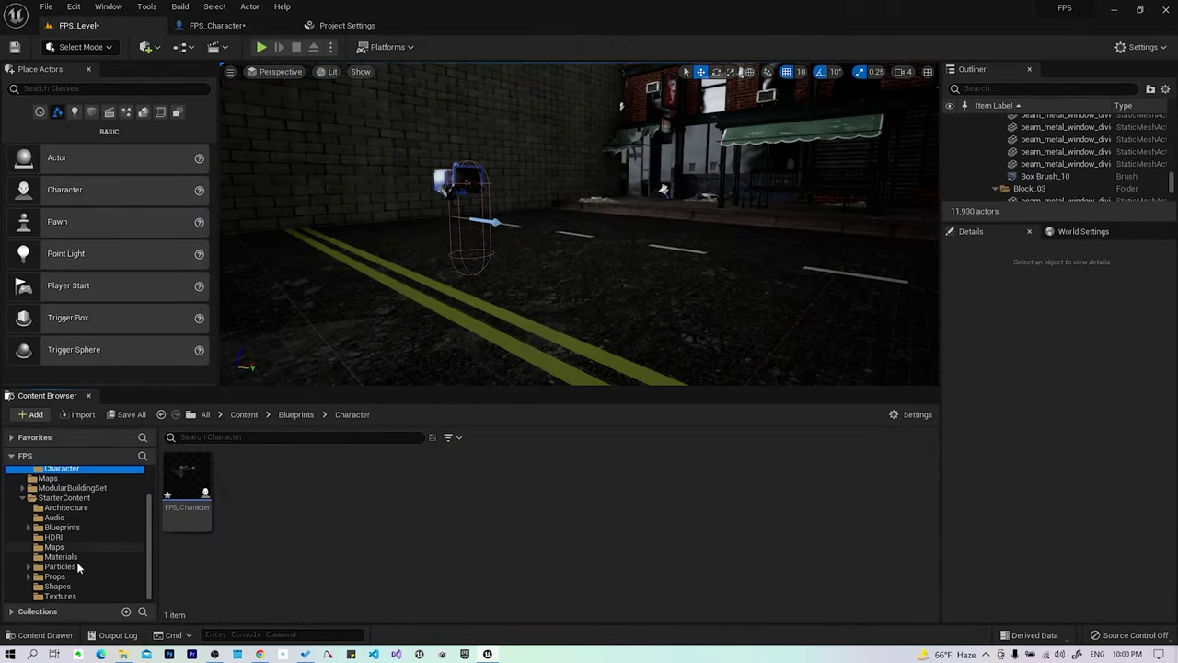
pyautogui.click(28, 586)
pyautogui.moveTo(189, 478); pyautogui.dragTo(195, 502)
pyautogui.click(543, 564)
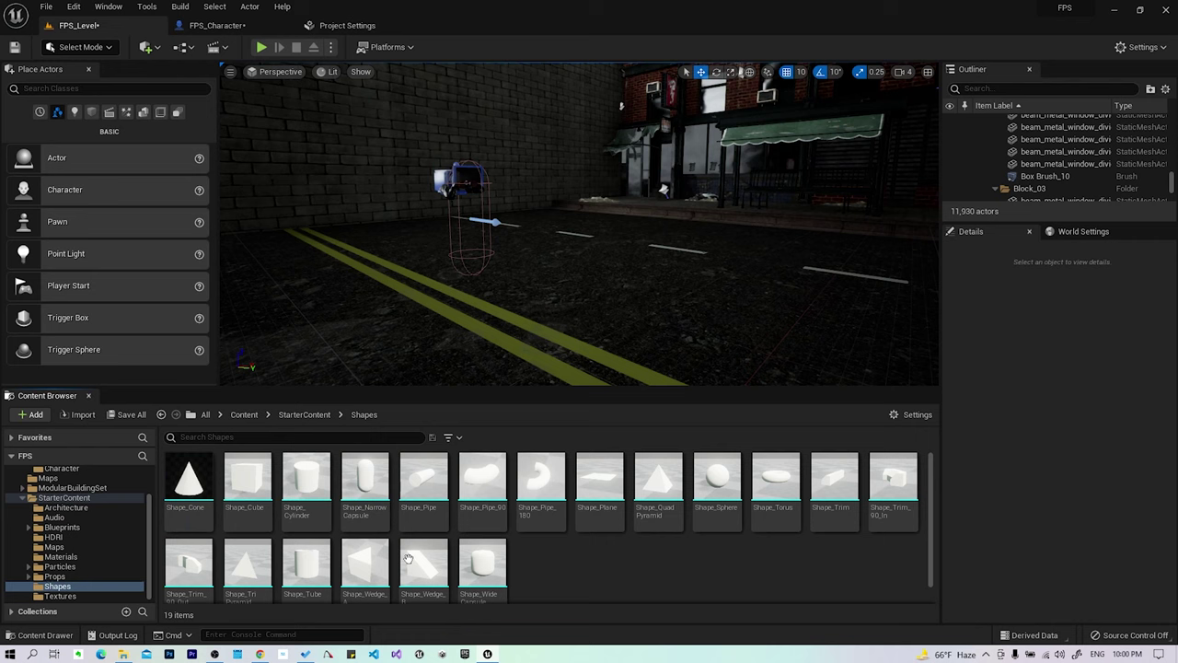
pyautogui.moveTo(237, 585); pyautogui.dragTo(656, 253)
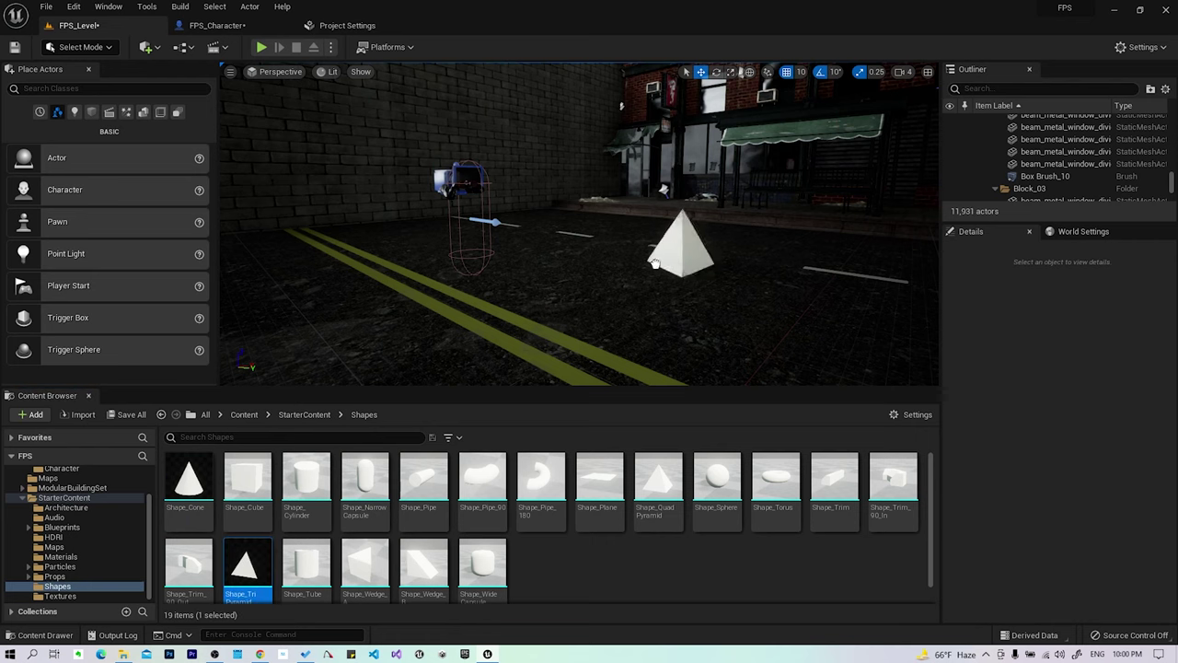
# Step: Scale the pyramid to 4.25 and move it along X to 1000
pyautogui.press('e')
pyautogui.press('r')
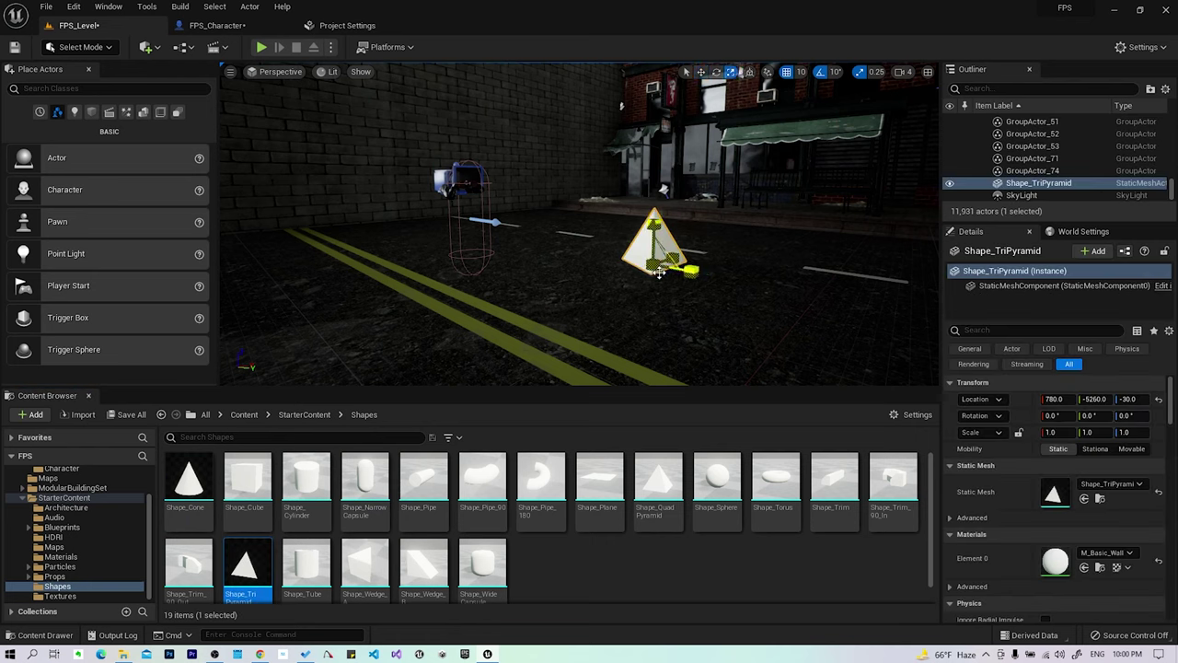
pyautogui.moveTo(661, 264); pyautogui.dragTo(727, 194)
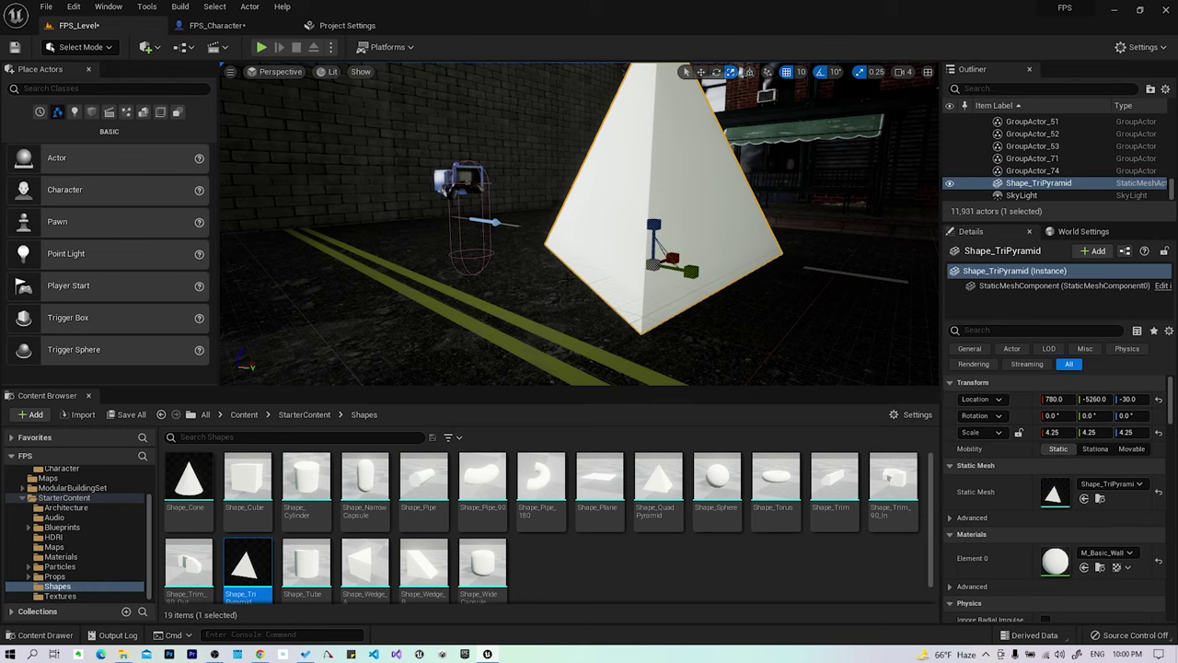
pyautogui.press('w')
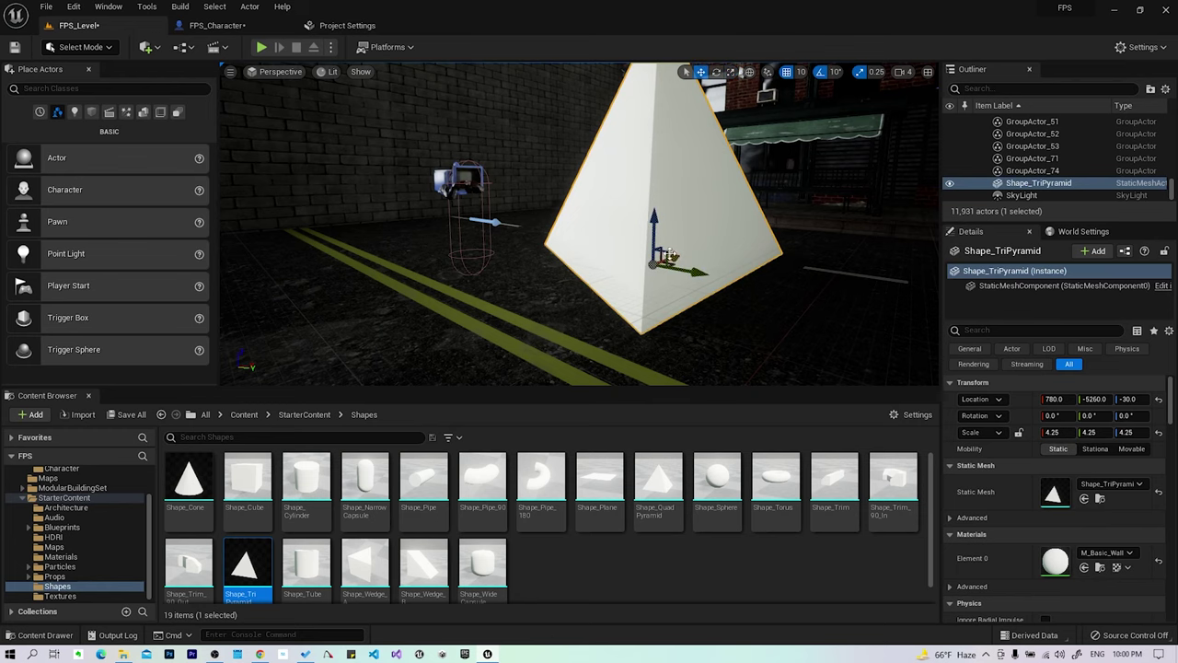
pyautogui.moveTo(675, 256); pyautogui.dragTo(727, 262)
pyautogui.press('f')
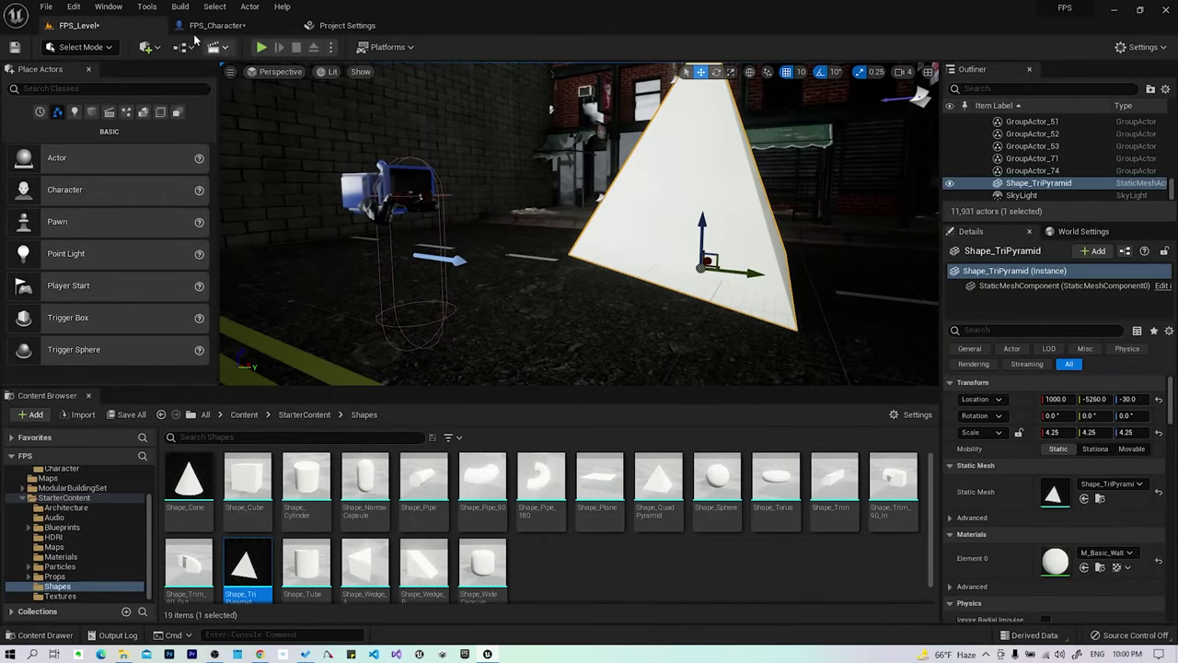
pyautogui.click(217, 25)
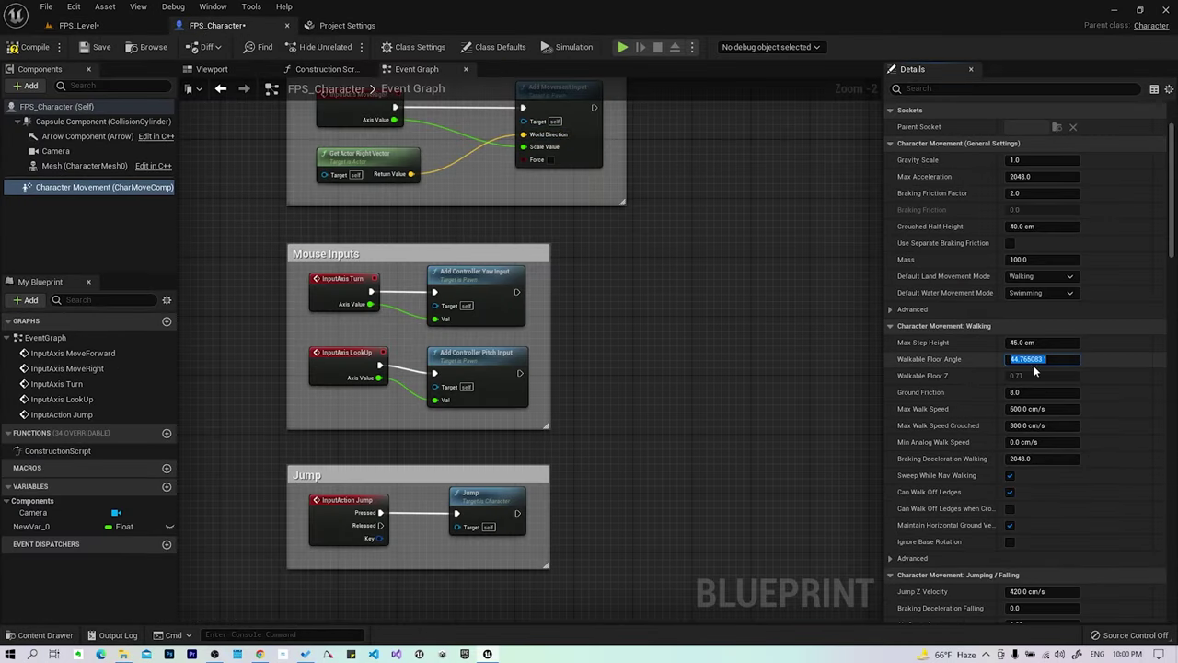
# Step: Set Walkable Floor Angle to 85° and compile the blueprint
pyautogui.write('85')
pyautogui.press('Return')
pyautogui.click(36, 52)
# Step: Test-play FPS_Level, walking up to the pyramid
pyautogui.click(142, 27)
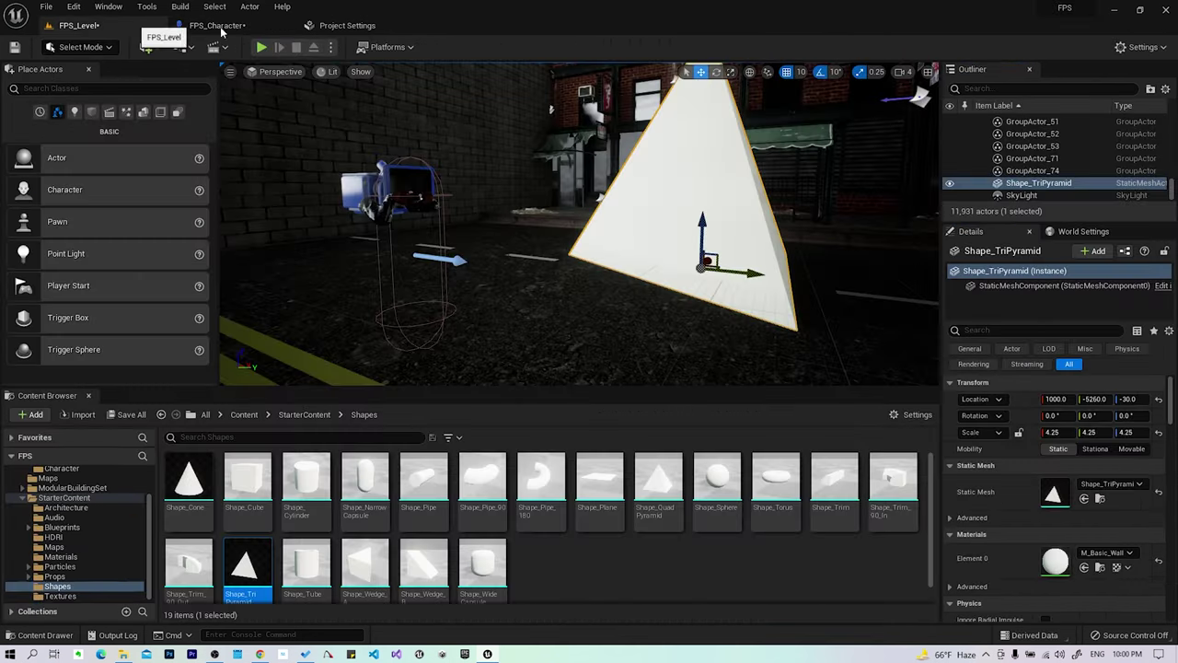
pyautogui.click(217, 25)
pyautogui.click(331, 25)
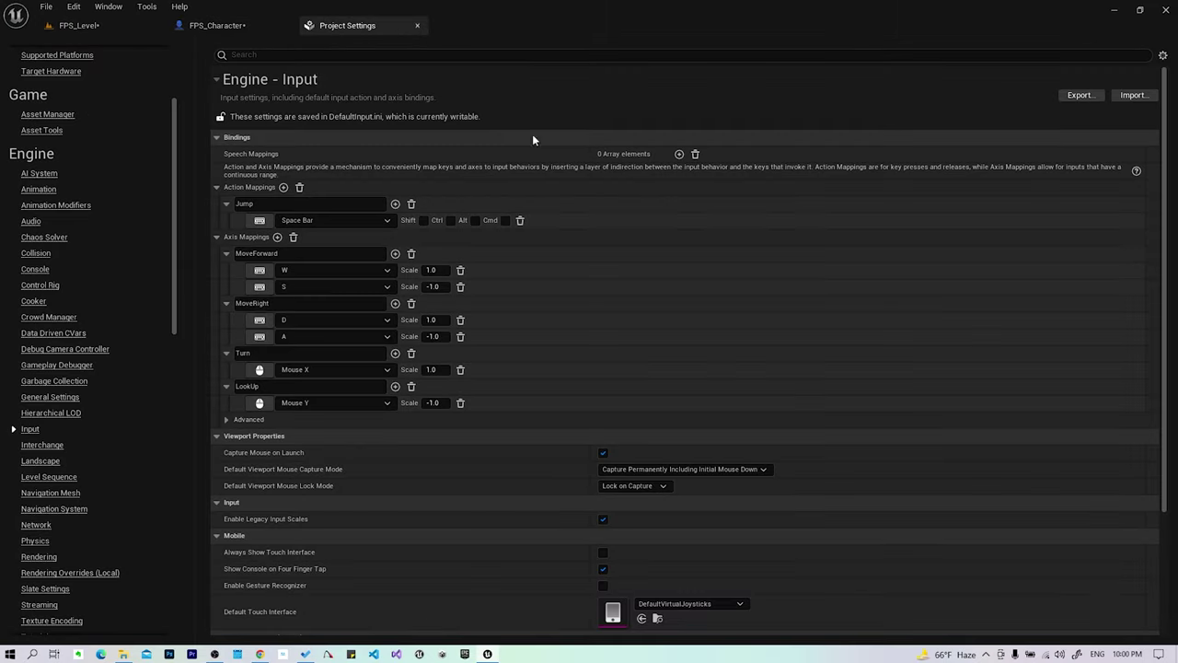
pyautogui.click(107, 25)
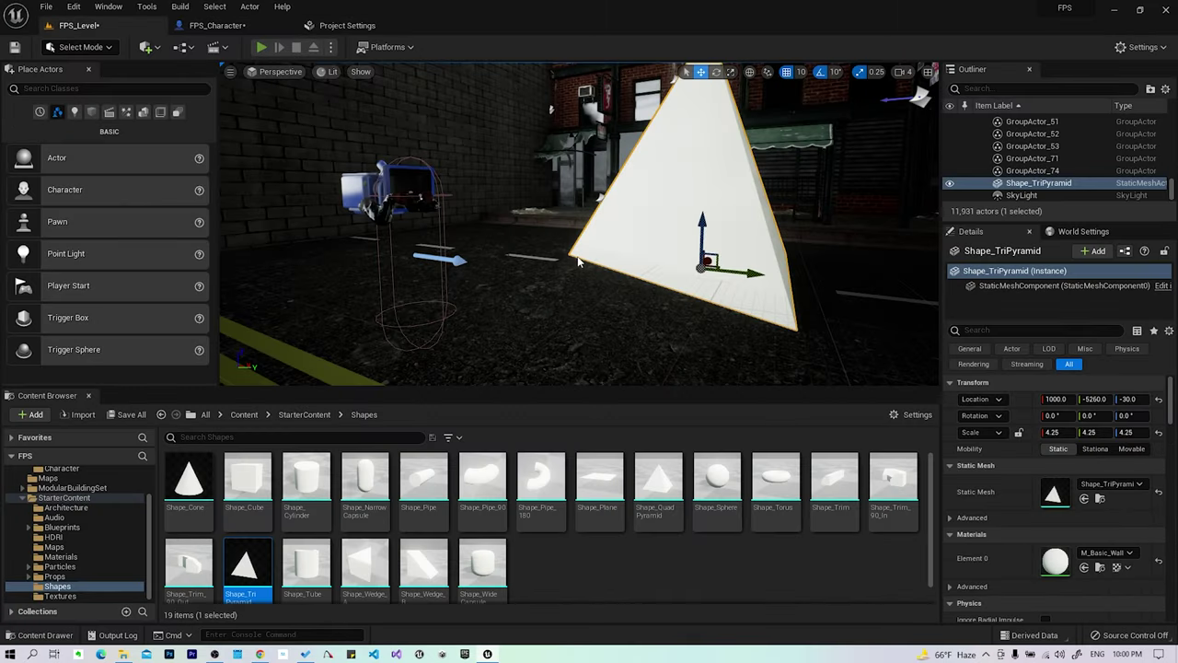
pyautogui.hotkey('alt', 'p')
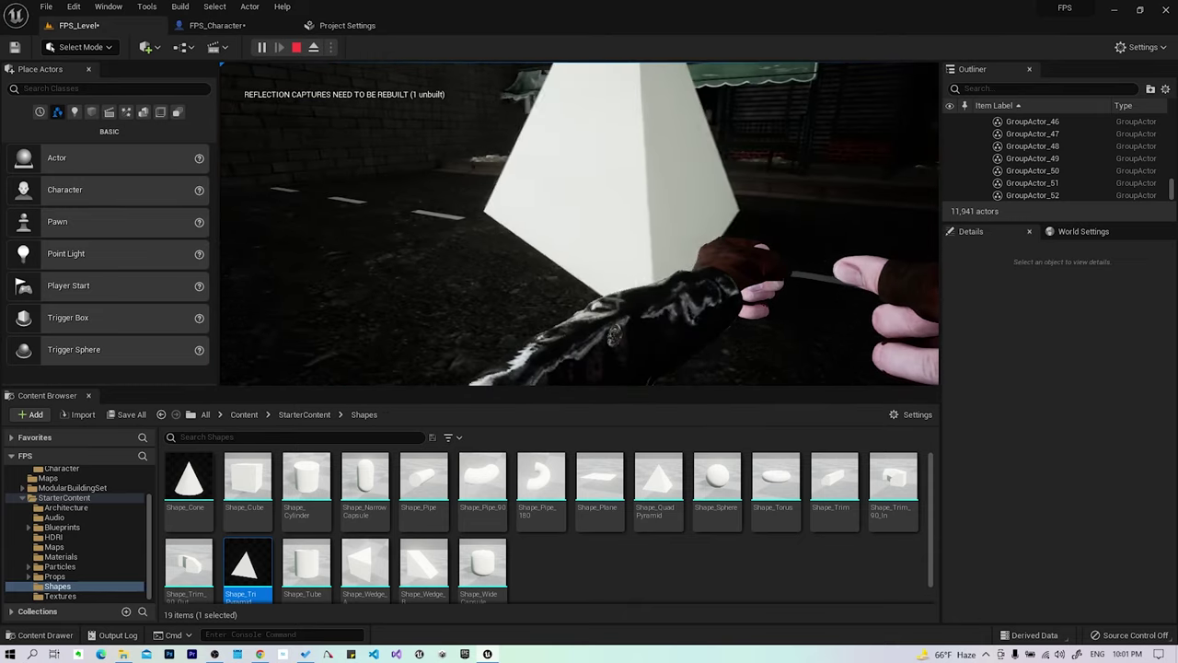
pyautogui.press('Escape')
# Step: Set Character Movement's Walkable Floor Angle to 45° and compile
pyautogui.click(210, 30)
pyautogui.click(347, 25)
pyautogui.click(262, 25)
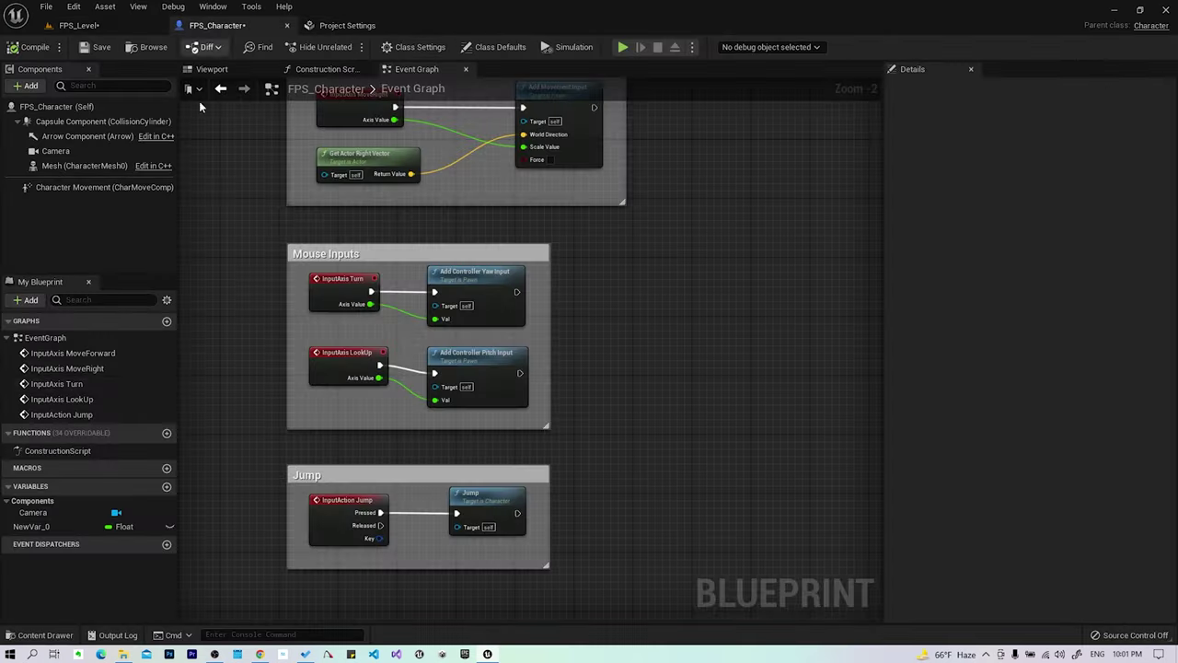
pyautogui.click(66, 186)
pyautogui.click(1040, 359)
pyautogui.write('45')
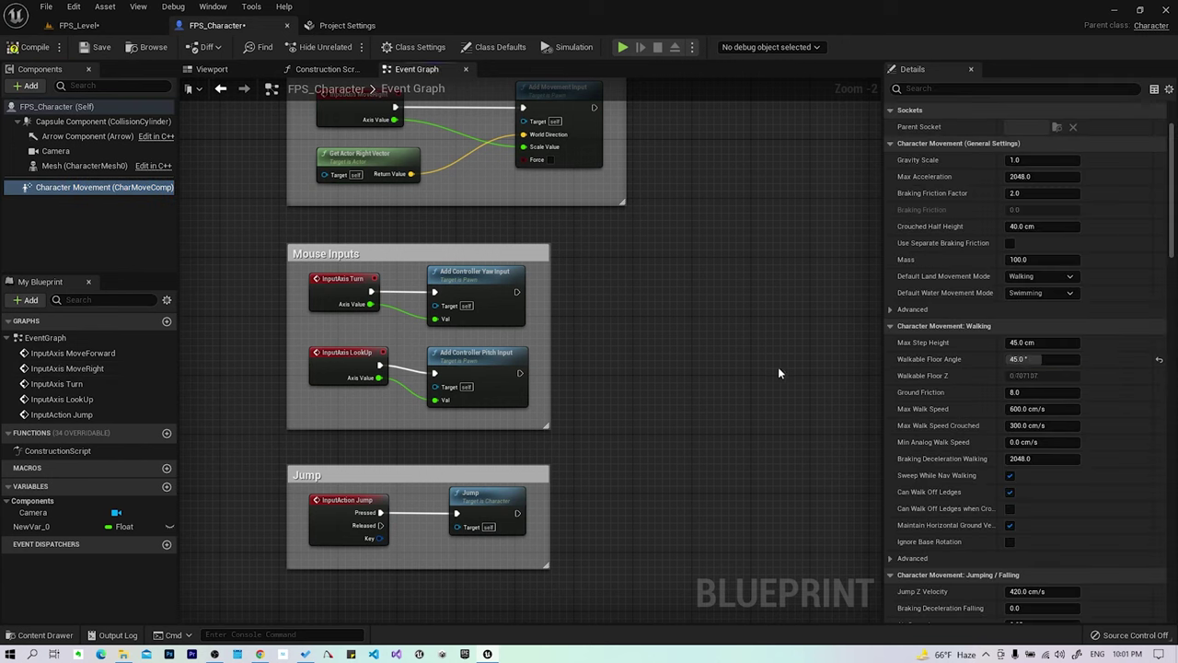
pyautogui.click(30, 47)
# Step: Test-play FPS_Level beside the pyramid
pyautogui.click(79, 24)
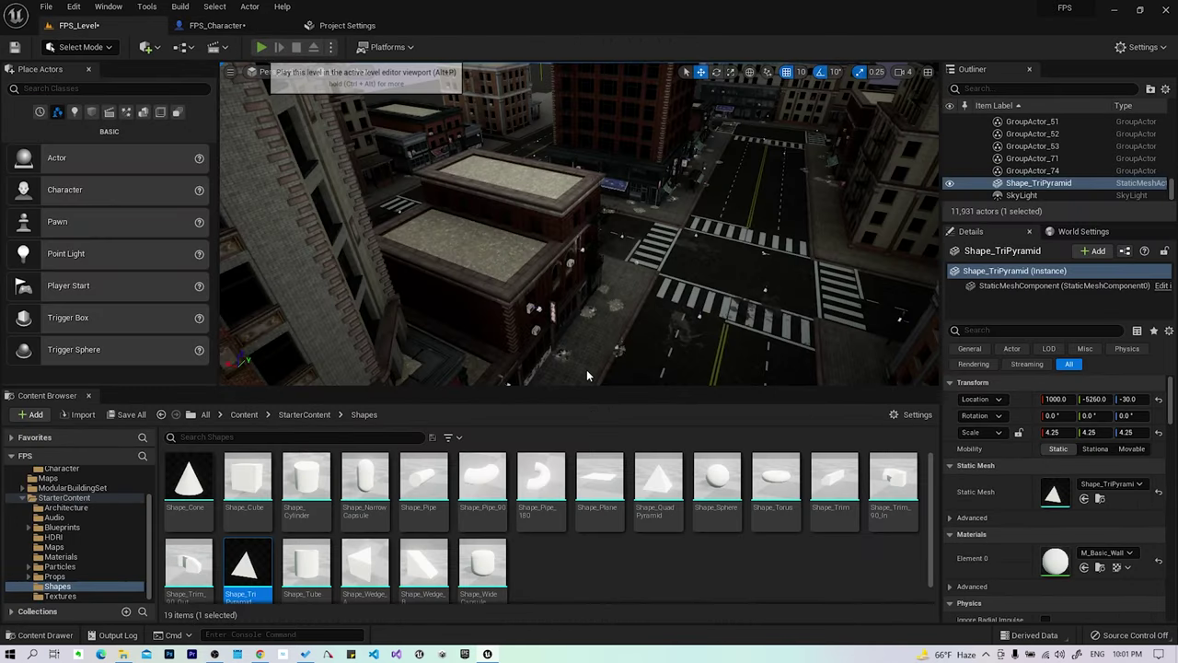
pyautogui.hotkey('alt', 'p')
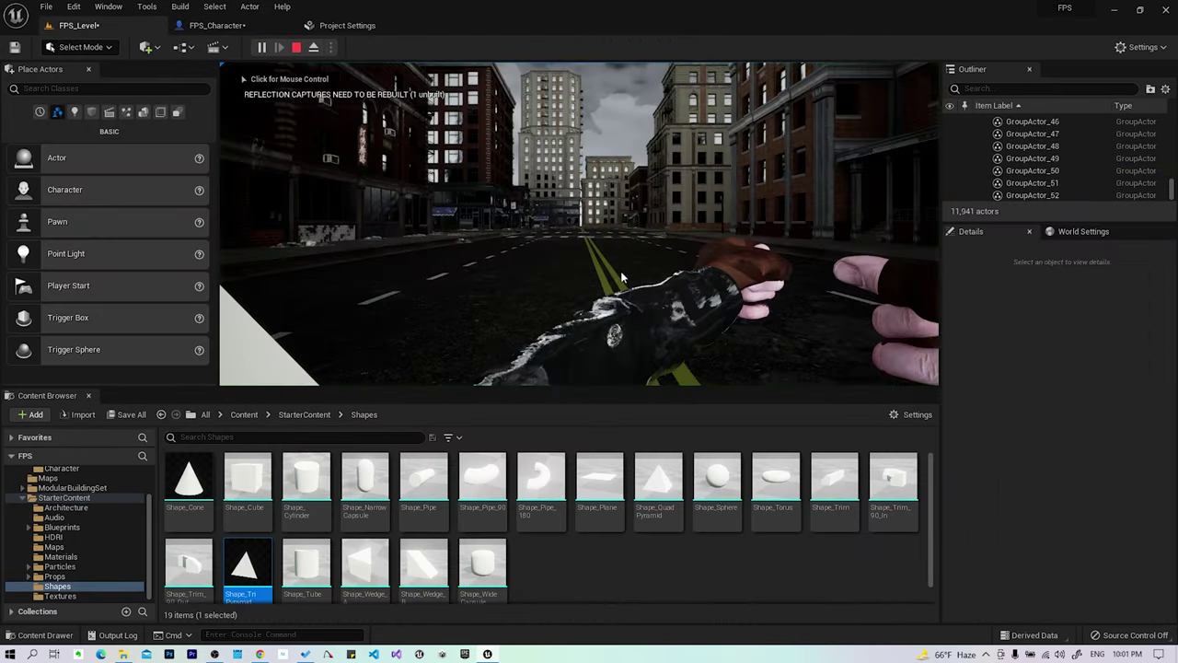
pyautogui.click(579, 224)
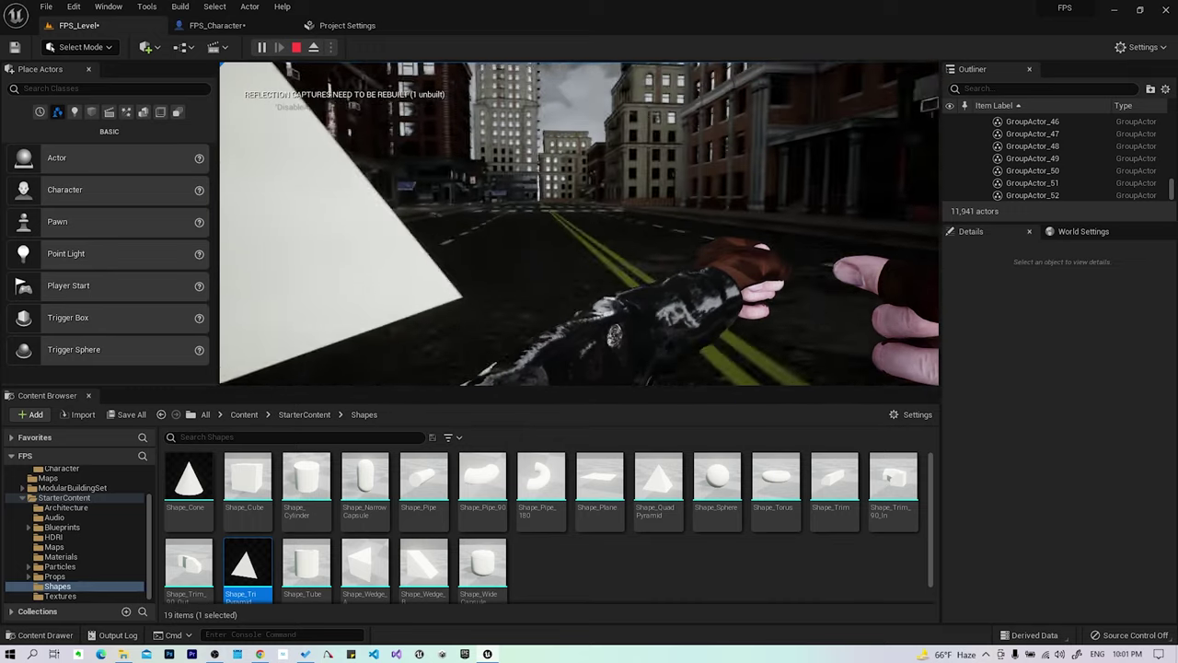
pyautogui.press('Escape')
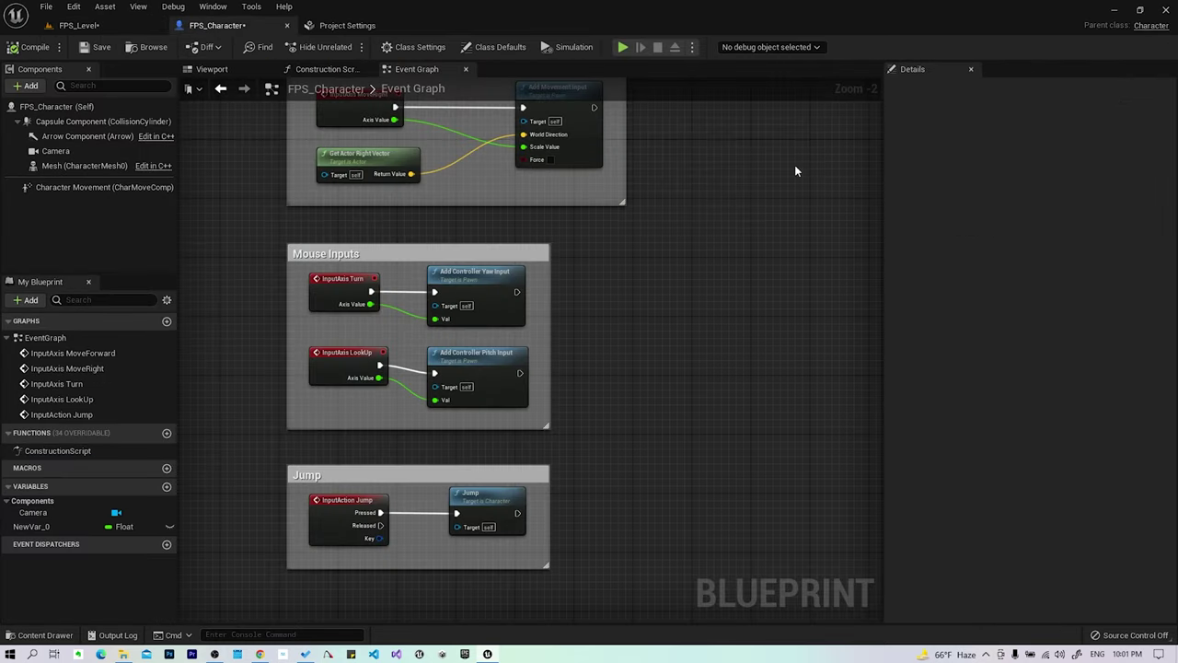
# Step: Scroll through every Character Movement Details section, then return to the top
pyautogui.click(159, 188)
pyautogui.scroll(-2, 937, 408)
pyautogui.scroll(-3, 936, 408)
pyautogui.scroll(-3, 936, 408)
pyautogui.scroll(-3, 936, 408)
pyautogui.scroll(-2, 937, 411)
pyautogui.scroll(-3, 1000, 348)
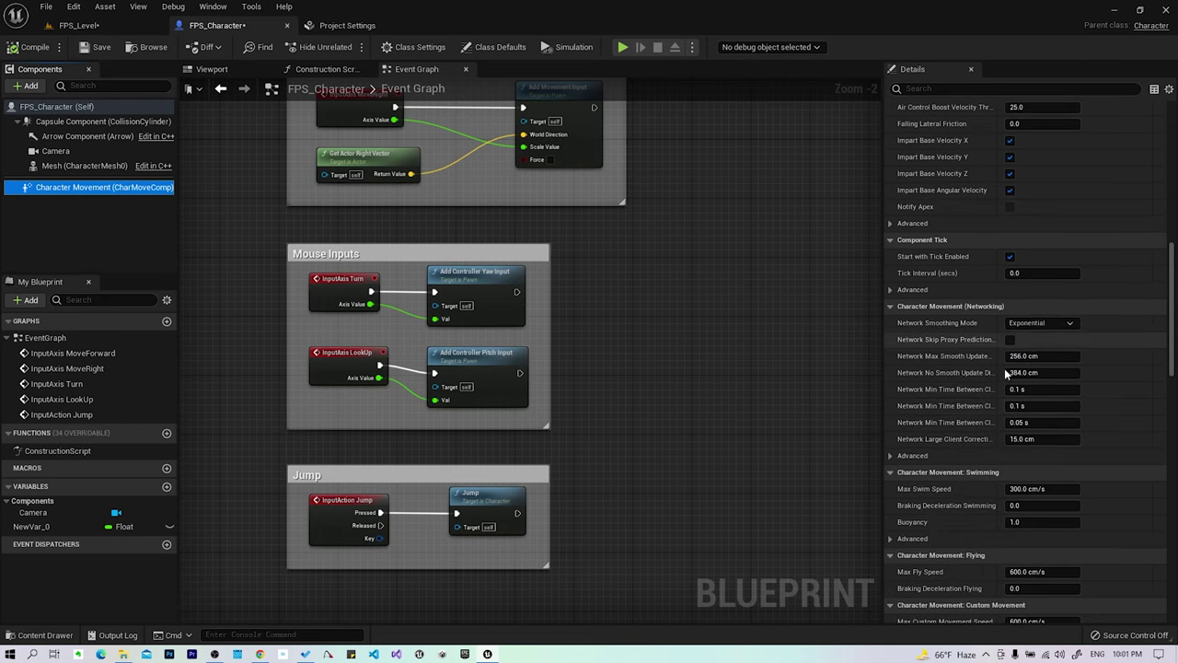
pyautogui.scroll(-3, 991, 484)
pyautogui.scroll(-2, 1011, 510)
pyautogui.scroll(-2, 1011, 509)
pyautogui.scroll(-2, 1177, 478)
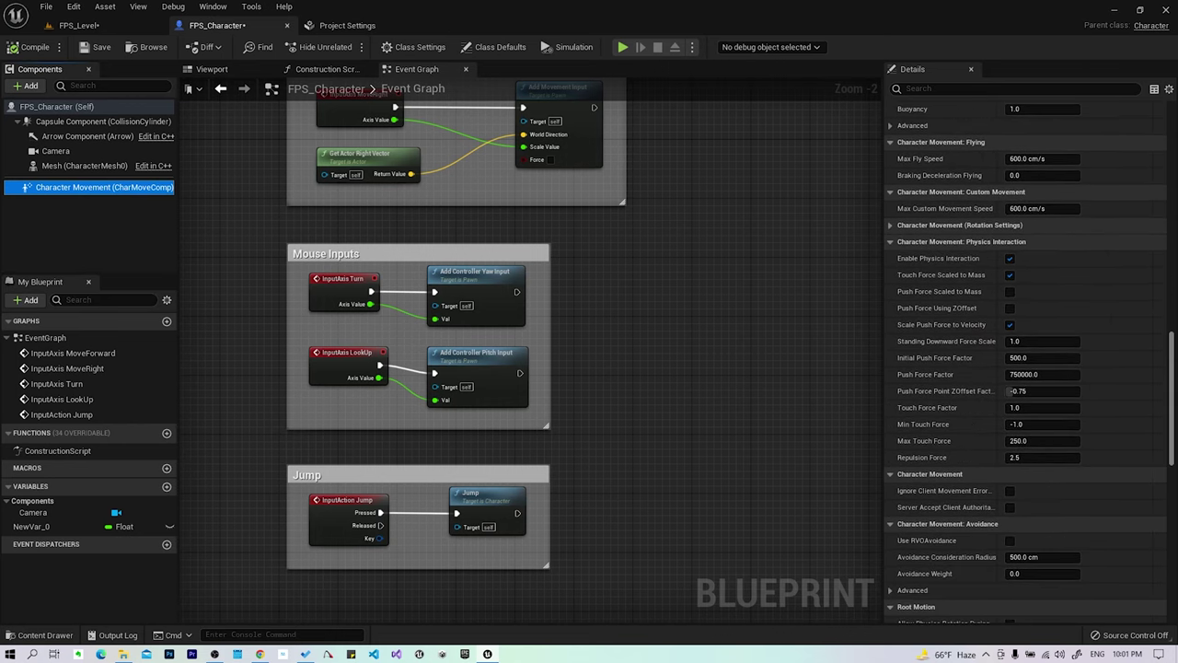
pyautogui.moveTo(1172, 433); pyautogui.dragTo(1172, 198)
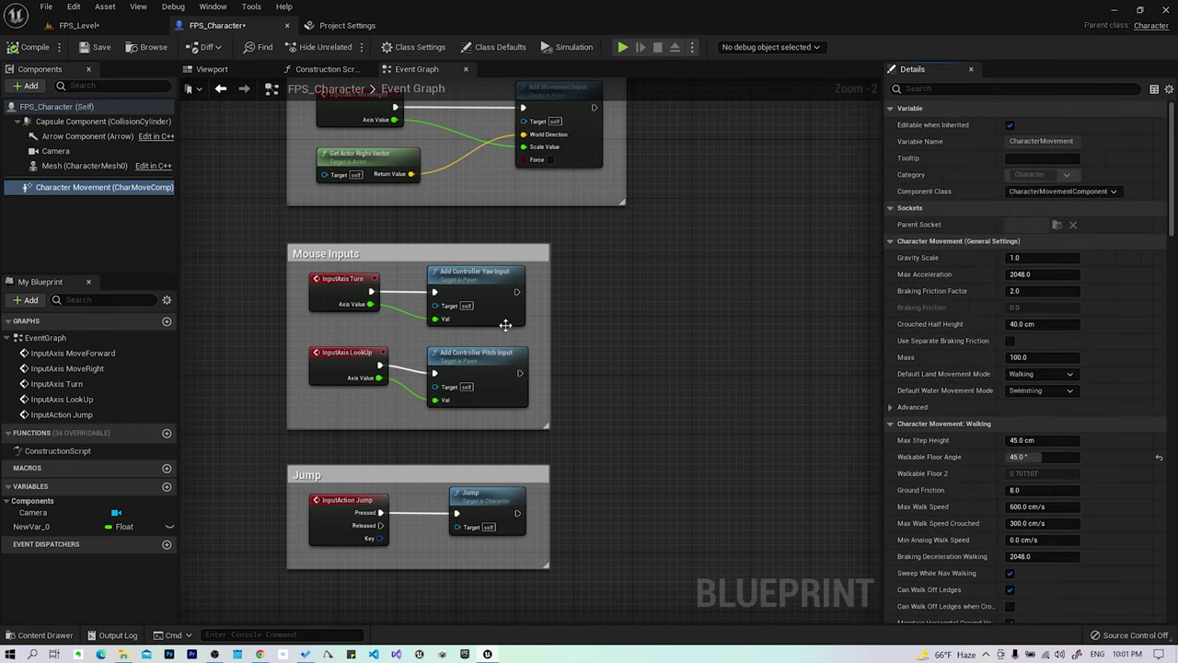